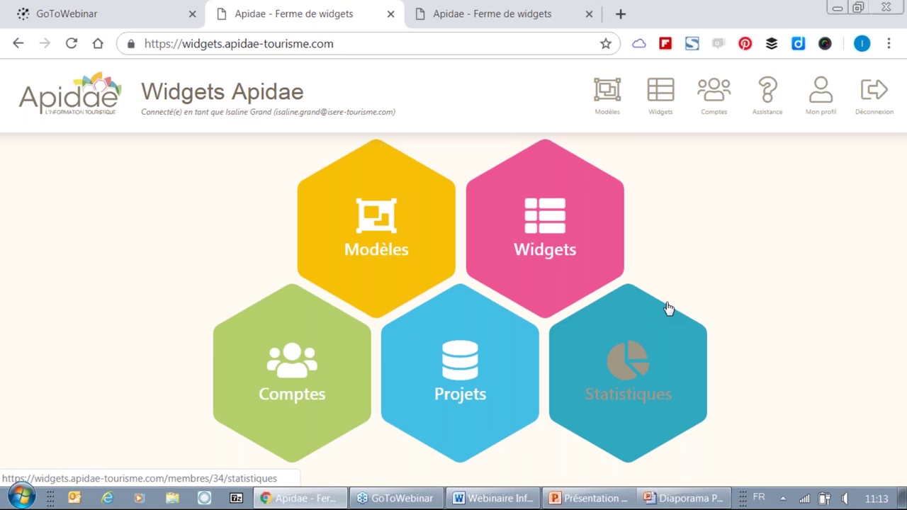
Start a new Apidae project from the Projets list and bring up the technical notes document
click(481, 366)
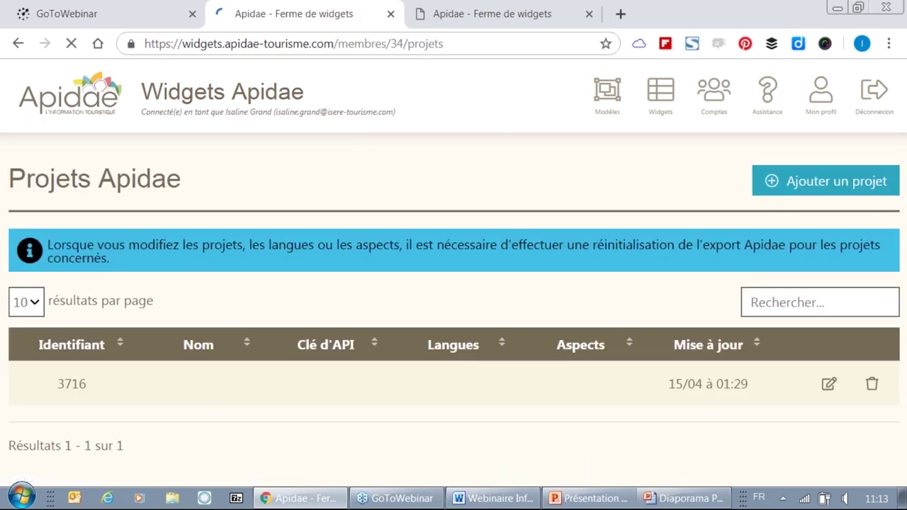
click(786, 184)
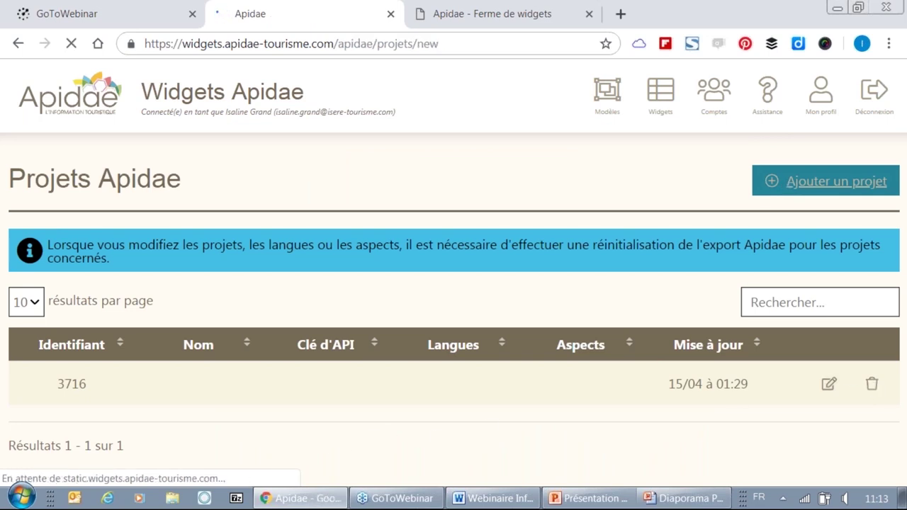
click(318, 288)
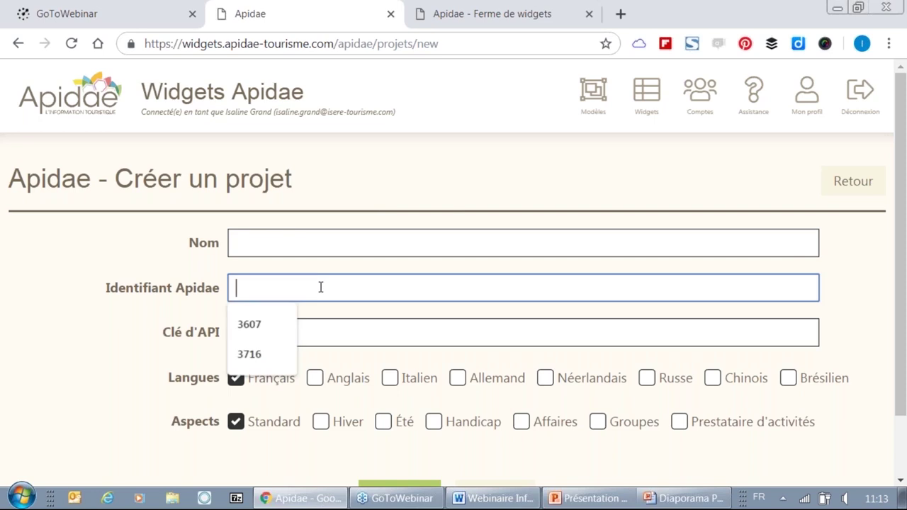
click(503, 503)
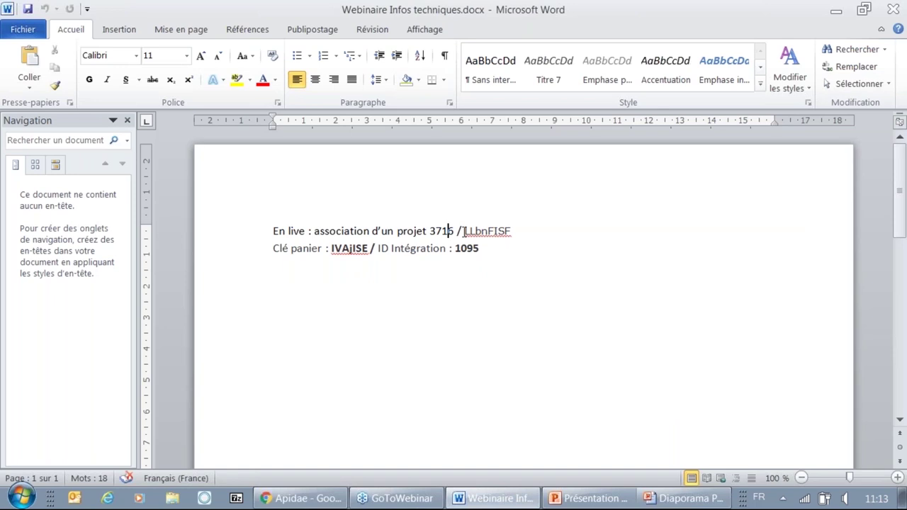
Select the API key on the first line of the technical notes, then go back to the project form
mouse_move(463, 231)
mouse_down()
mouse_move(531, 224)
mouse_move(466, 227)
mouse_up()
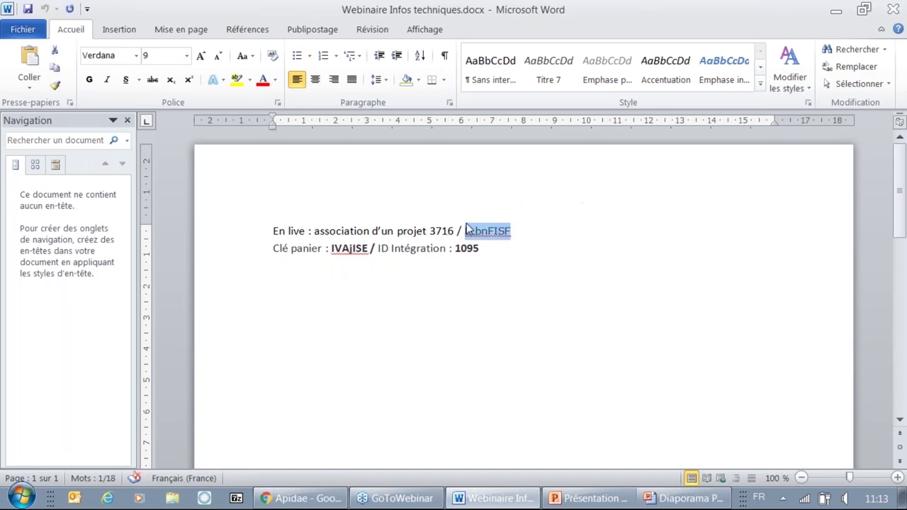
click(311, 498)
Enter Apidae identifier 3716 and fill in the project's API key
click(273, 288)
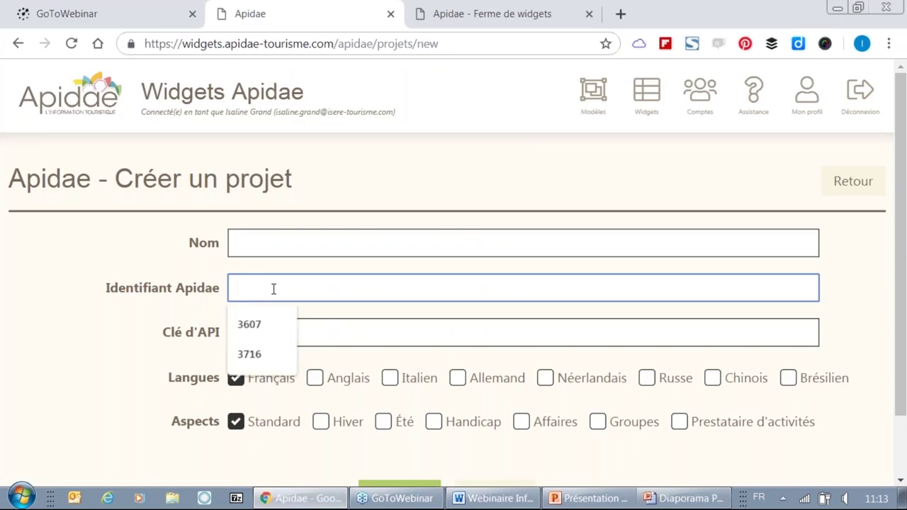
text(3716)
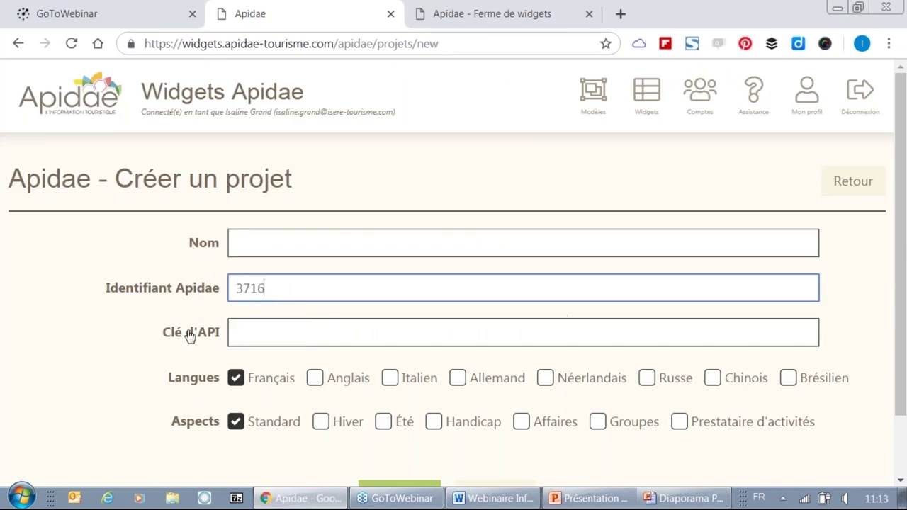
click(252, 331)
click(259, 398)
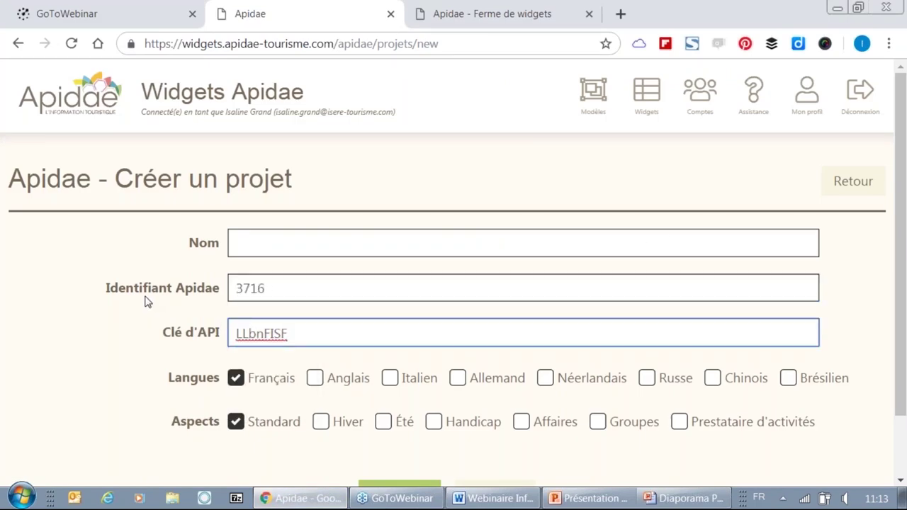
Add Anglais, Italien, Allemand and Néerlandais languages plus the Hiver and Été aspects
click(314, 381)
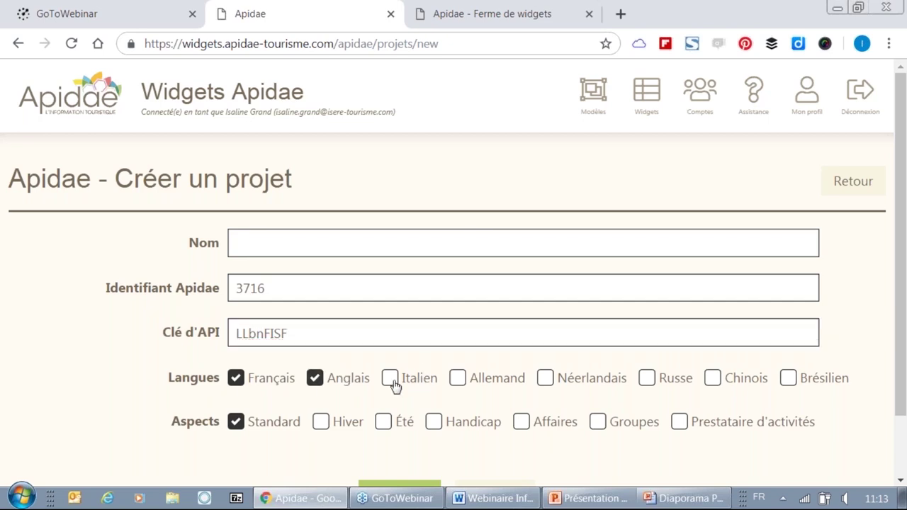
click(391, 379)
click(457, 378)
click(544, 383)
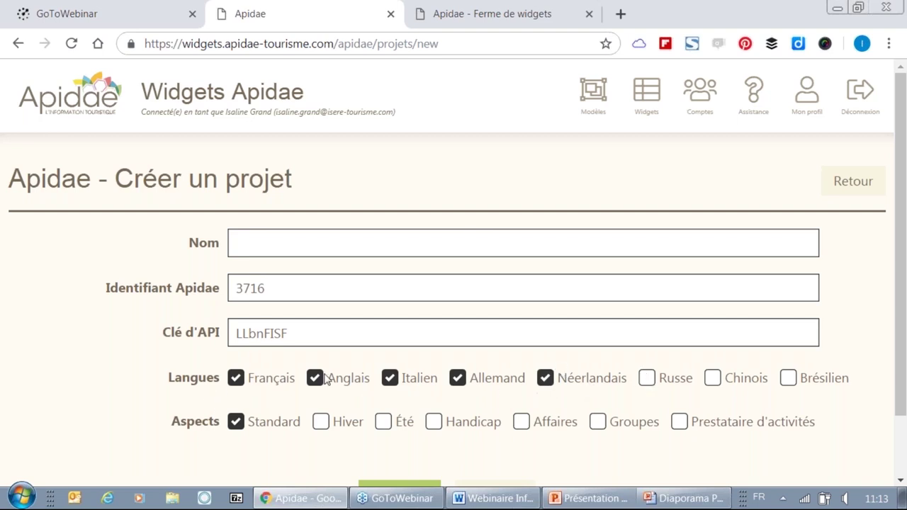
click(321, 428)
click(383, 423)
Name the project 'Démonstration widgets' and submit it
click(294, 244)
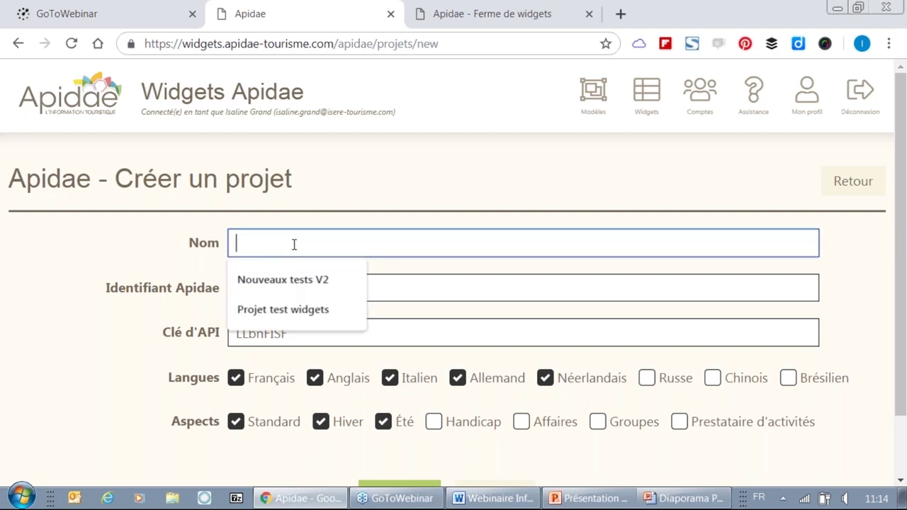
text(Démonstratio)
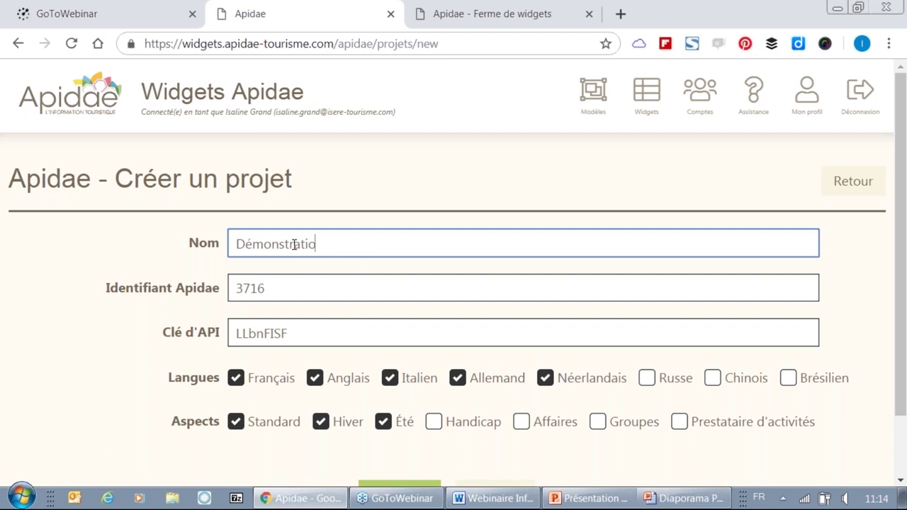
text(n widgets)
scroll(324, 275, down, 1)
key(Return)
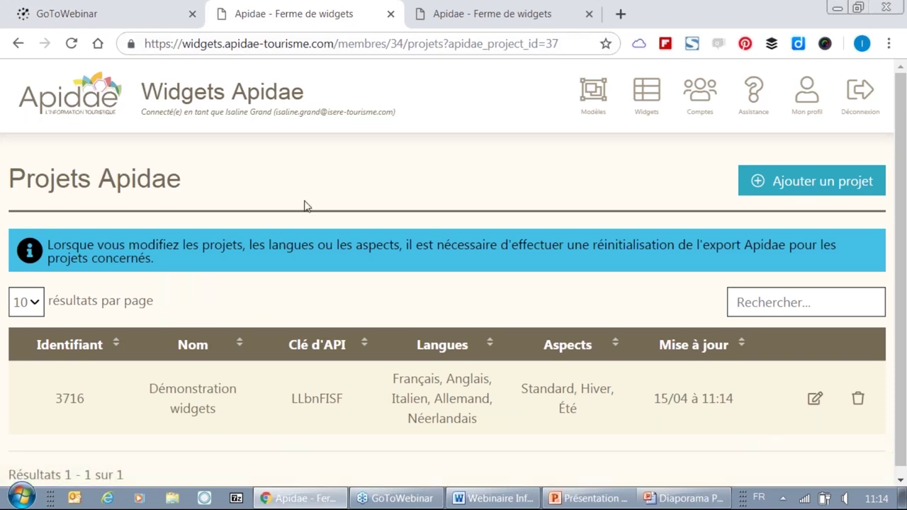
Delete the Randonnée Isère, Restaurants and Agenda models from Modèles, confirming each deletion
click(92, 101)
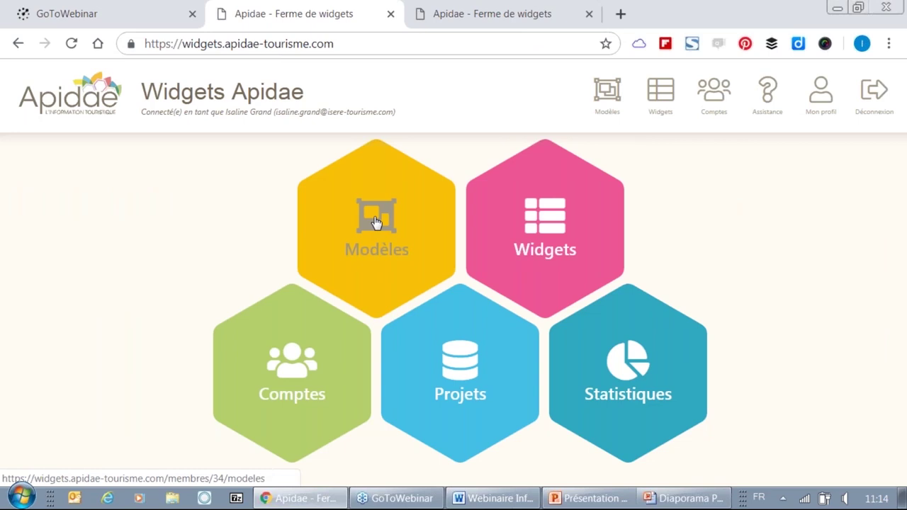
click(375, 222)
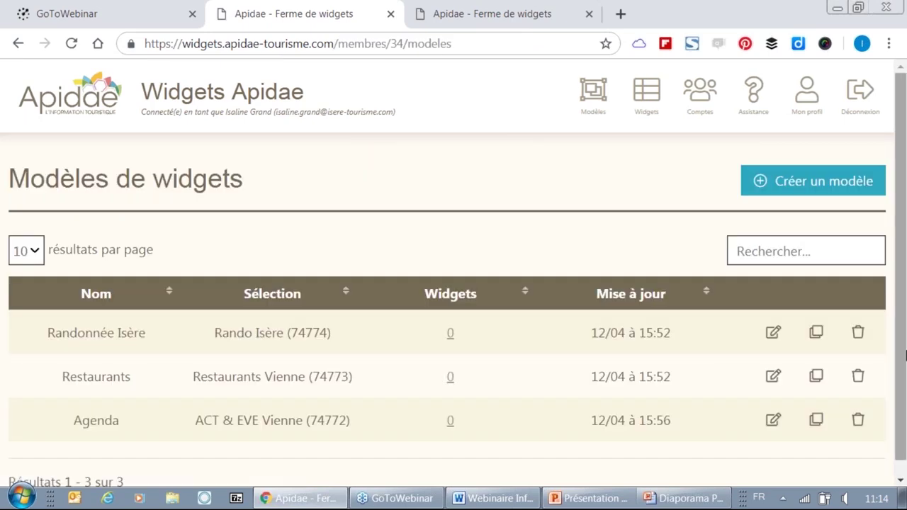
click(858, 332)
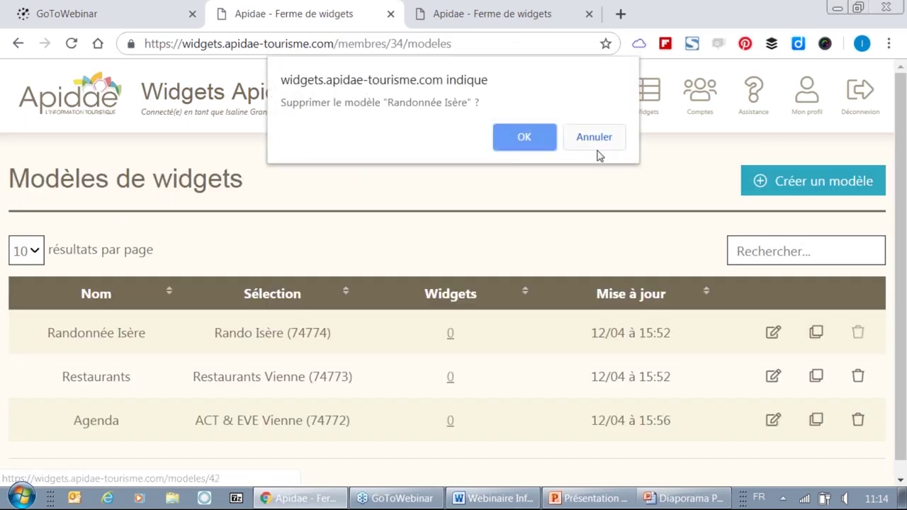
click(549, 142)
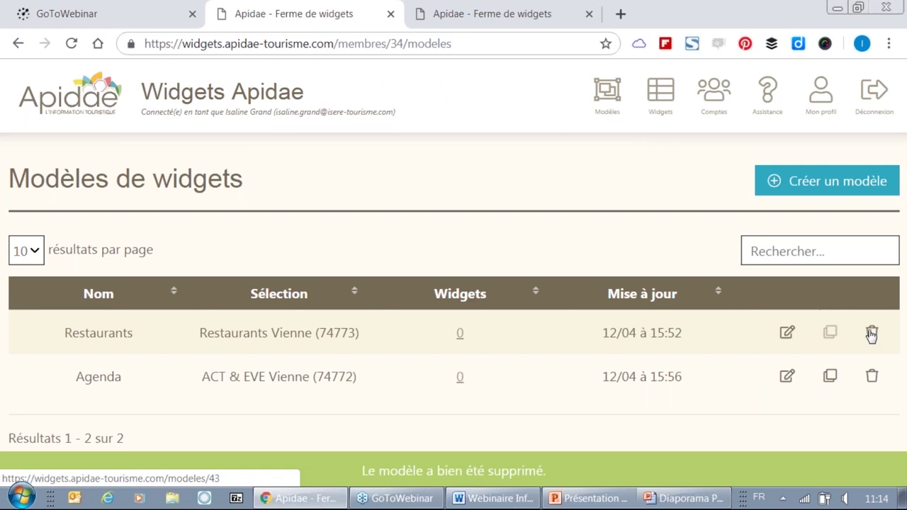
click(871, 335)
click(530, 138)
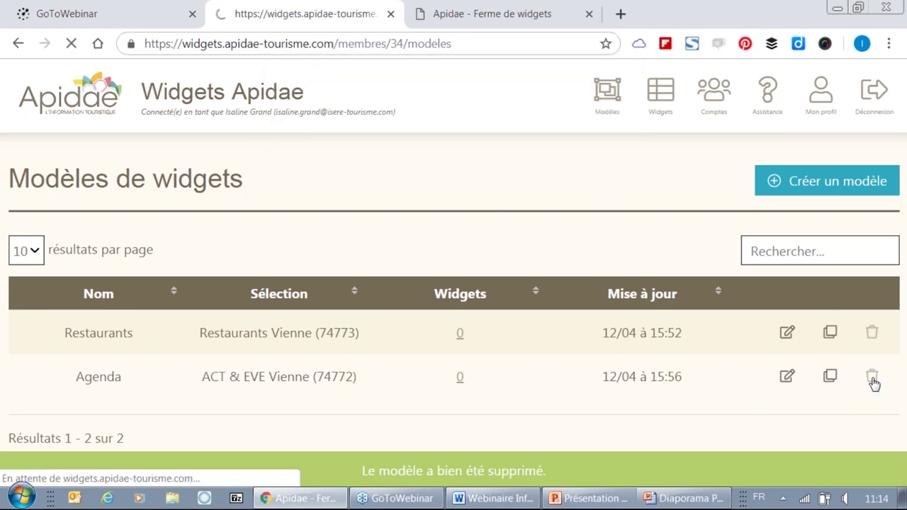
click(871, 333)
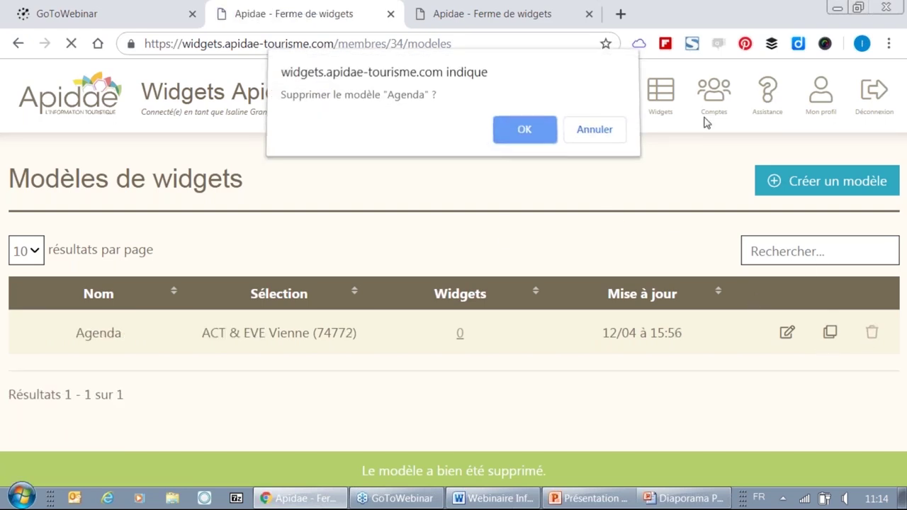
key(Return)
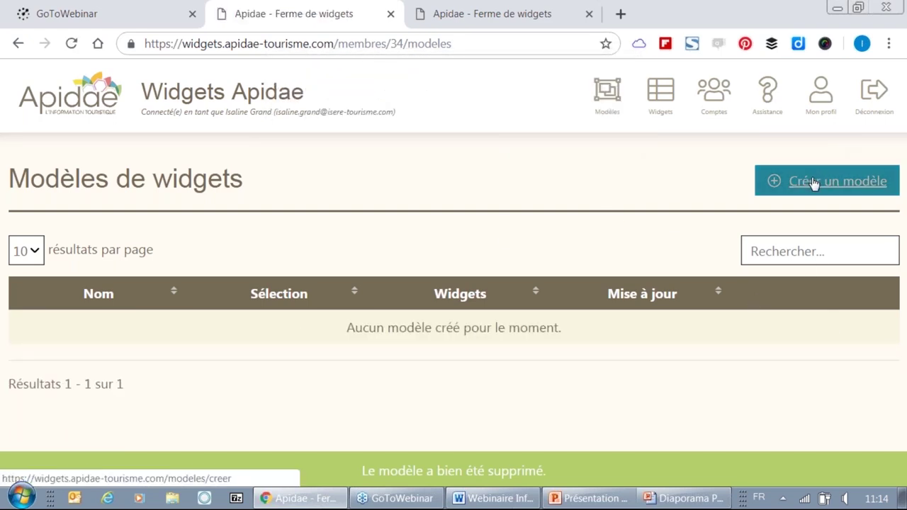
Create a new widget model and look through its Couleurs, Polices, Champs and Filtres tabs
click(813, 183)
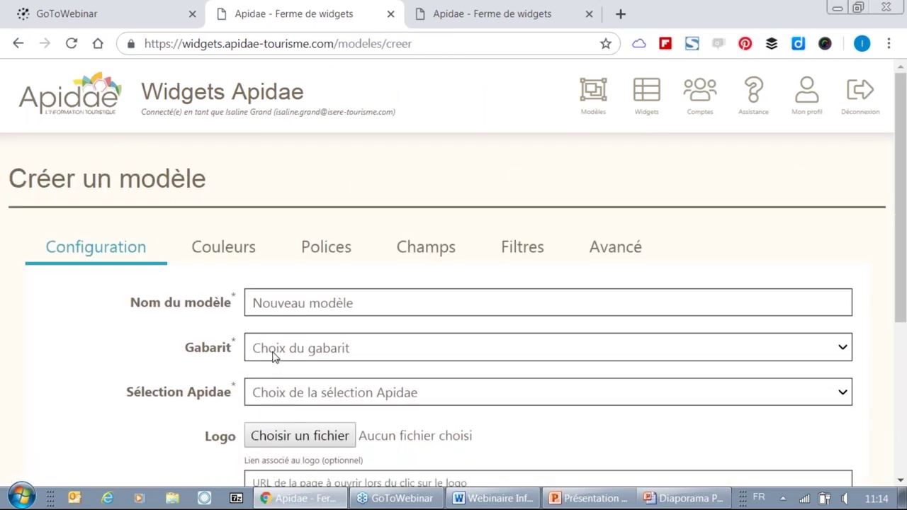
scroll(218, 301, down, 1)
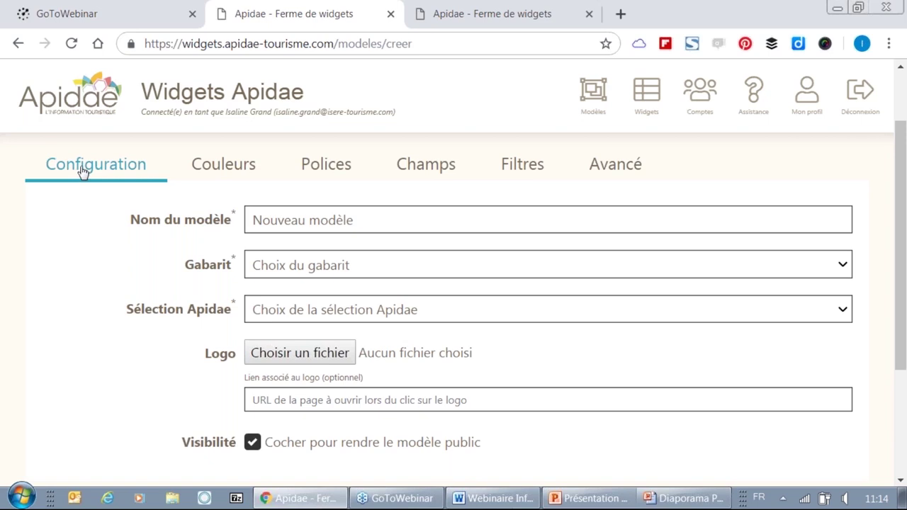
click(219, 174)
click(310, 170)
click(426, 167)
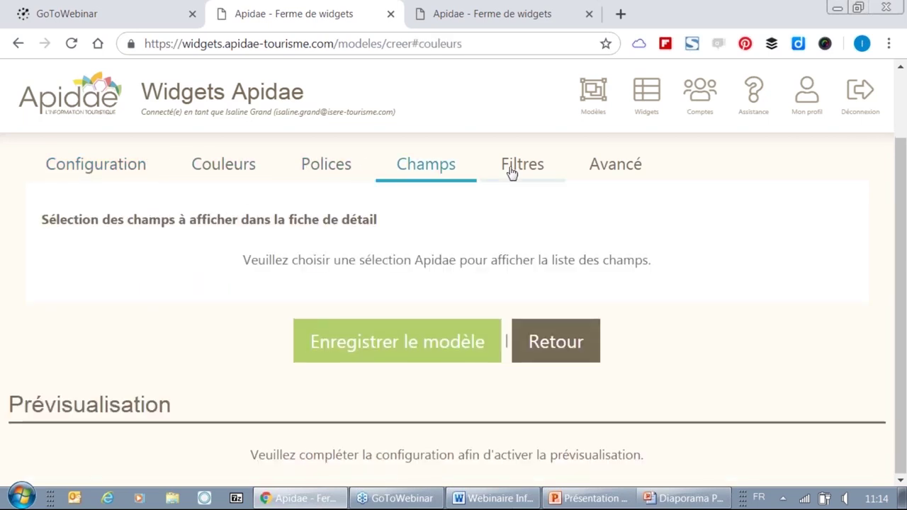
click(510, 173)
click(76, 162)
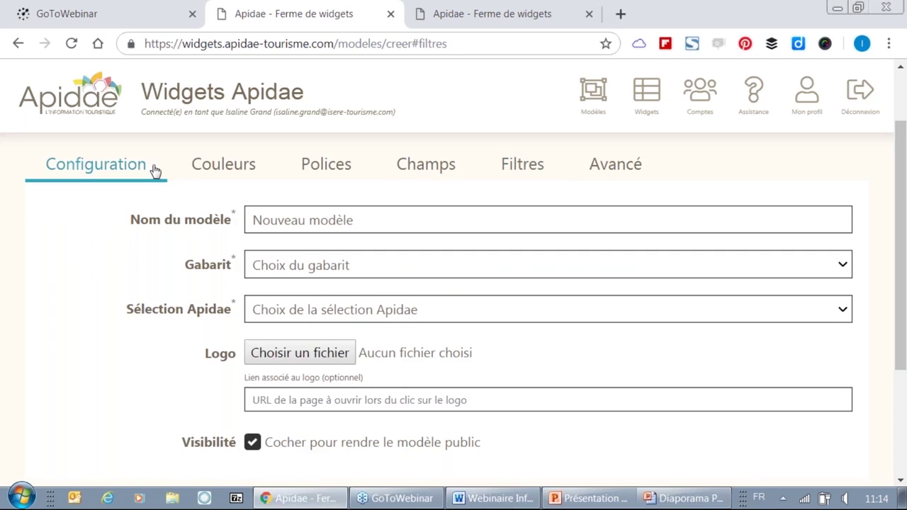
Choose the Agenda layout and ACT & EVE Vienne (74772) selection, and rename the model 'Agenda Vienne'
click(269, 276)
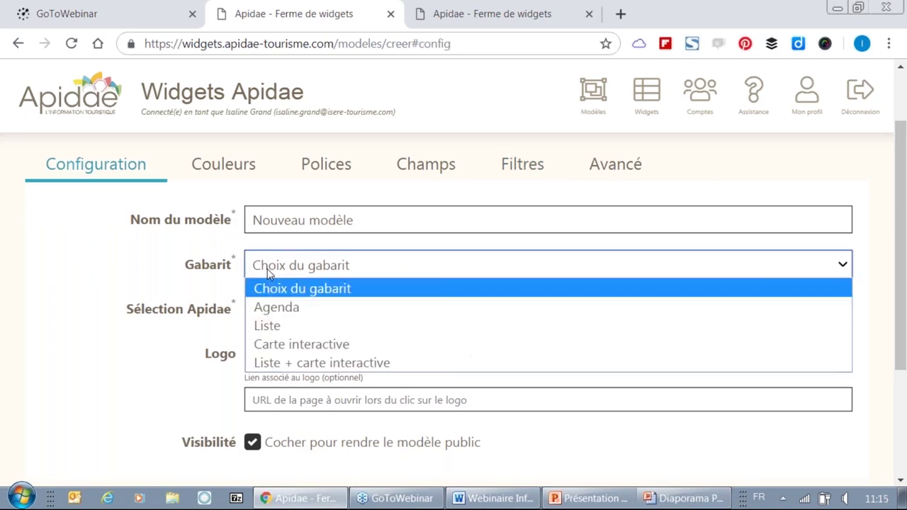
click(289, 314)
click(284, 315)
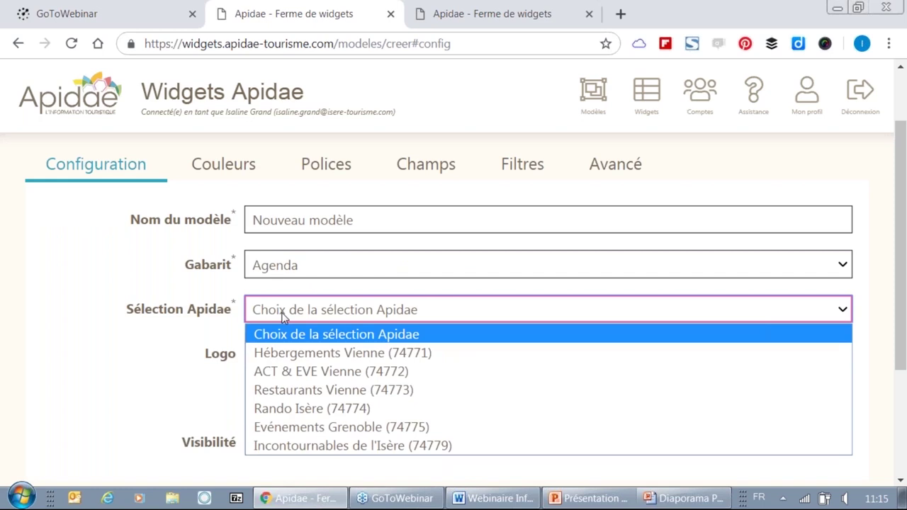
click(301, 372)
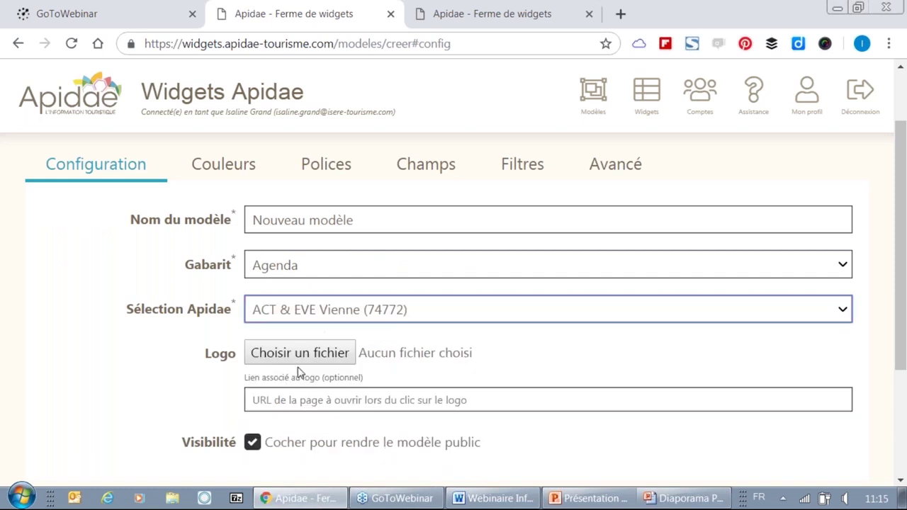
triple_click(319, 224)
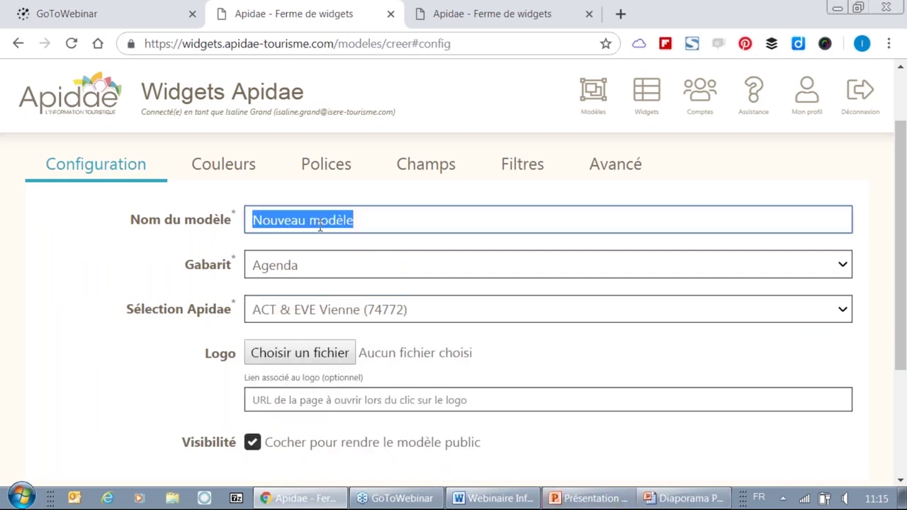
text(Agend)
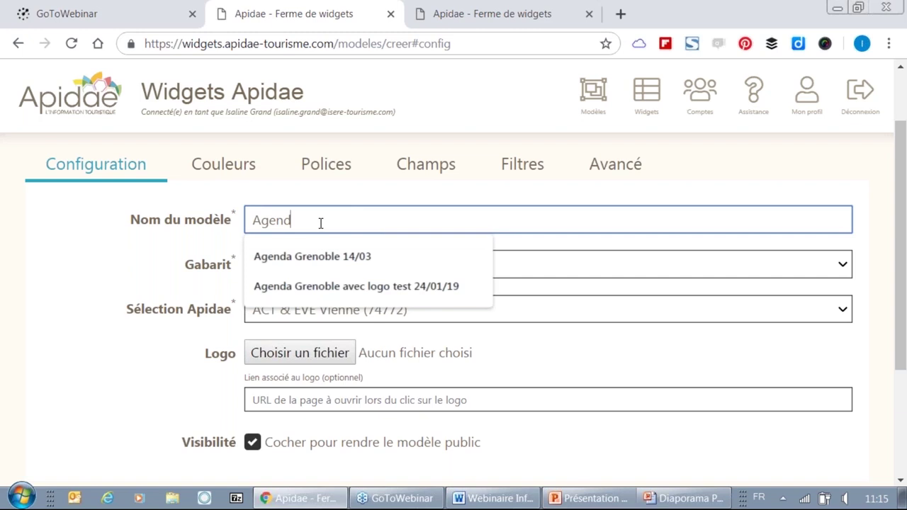
text(a Vienne)
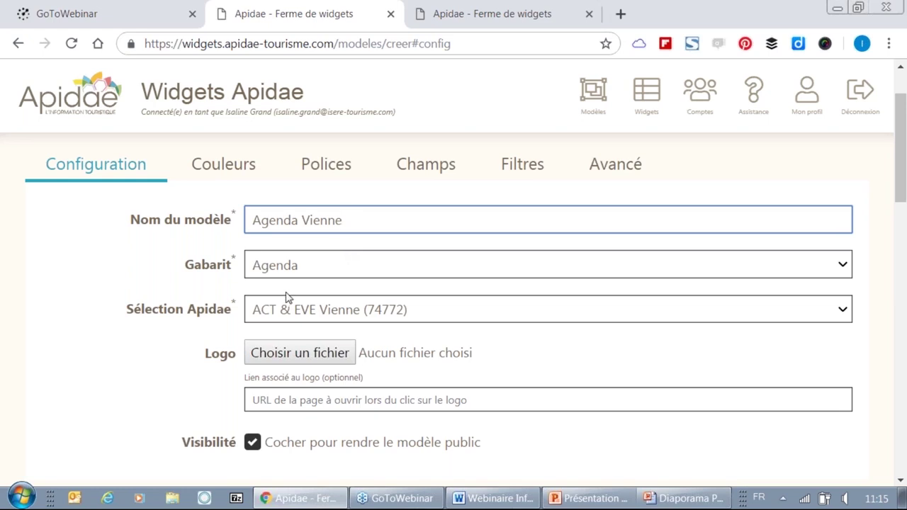
scroll(318, 333, down, 3)
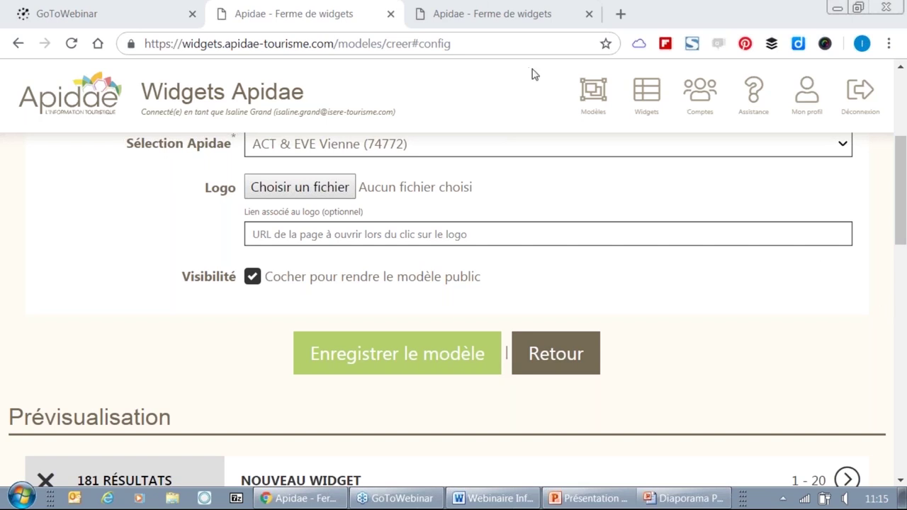
click(610, 45)
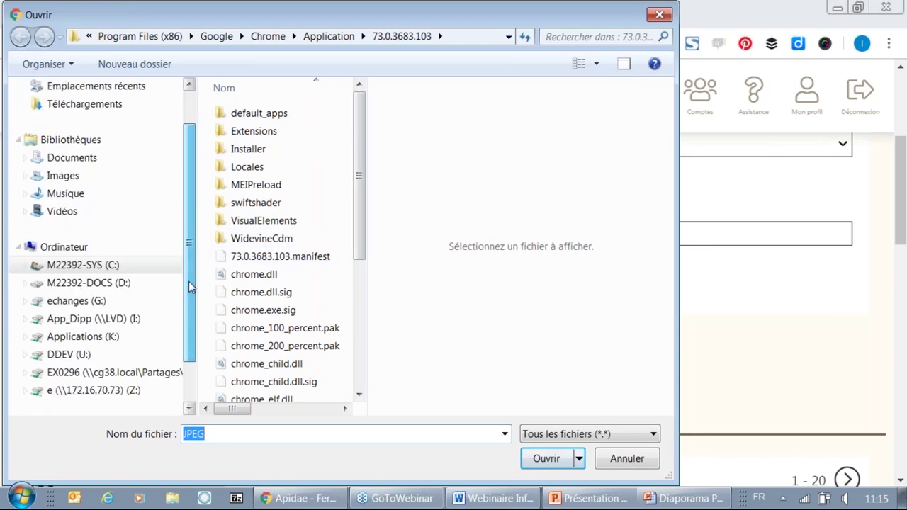
scroll(189, 281, down, 2)
click(85, 320)
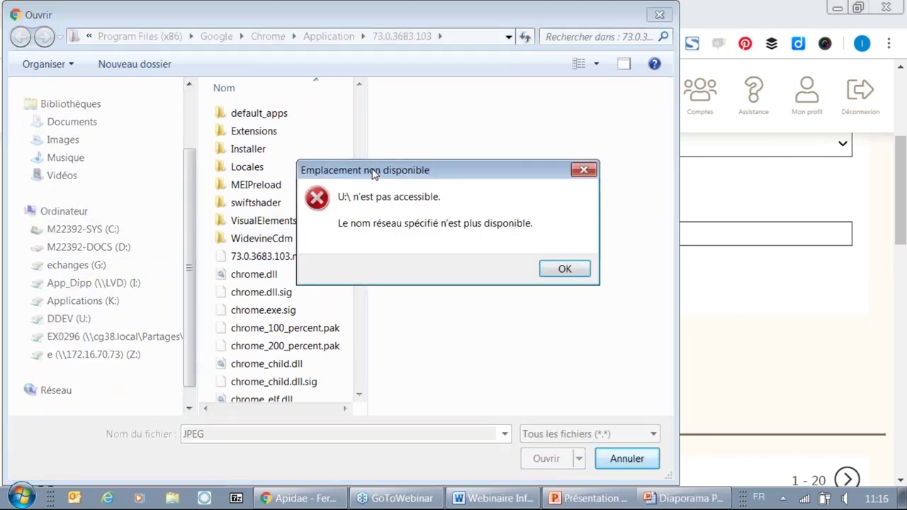
drag(375, 179, 182, 160)
click(375, 253)
click(69, 318)
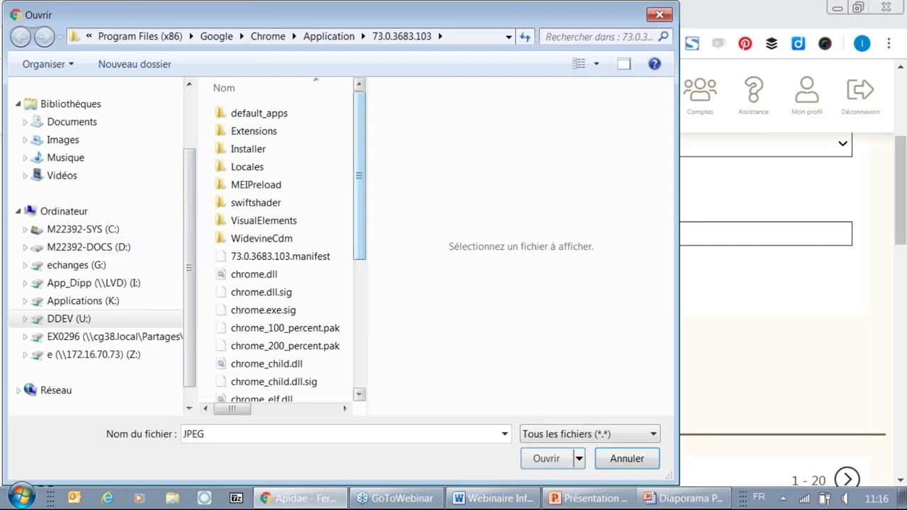
drag(389, 177, 131, 161)
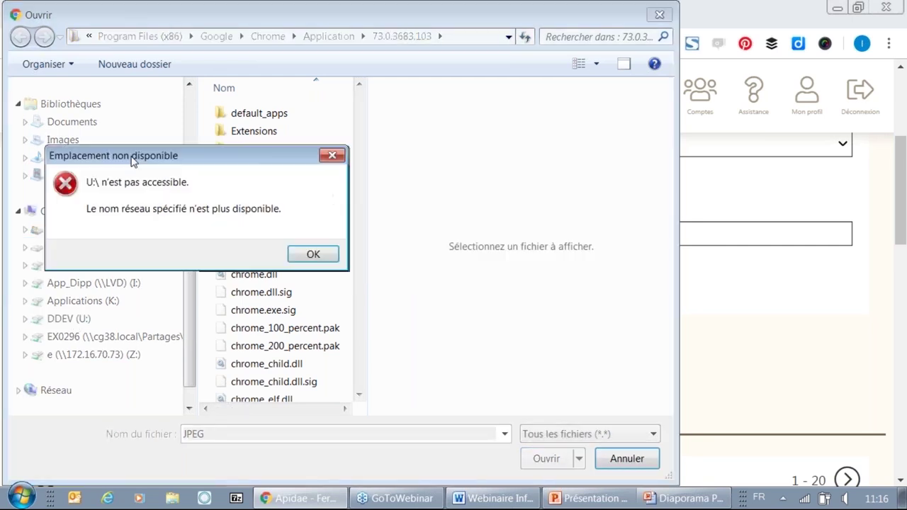
click(313, 253)
scroll(192, 179, up, 2)
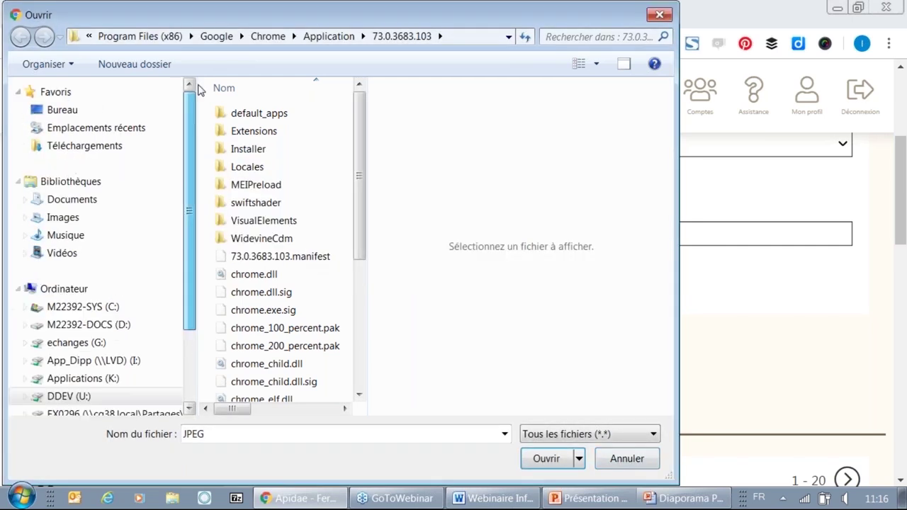
click(63, 109)
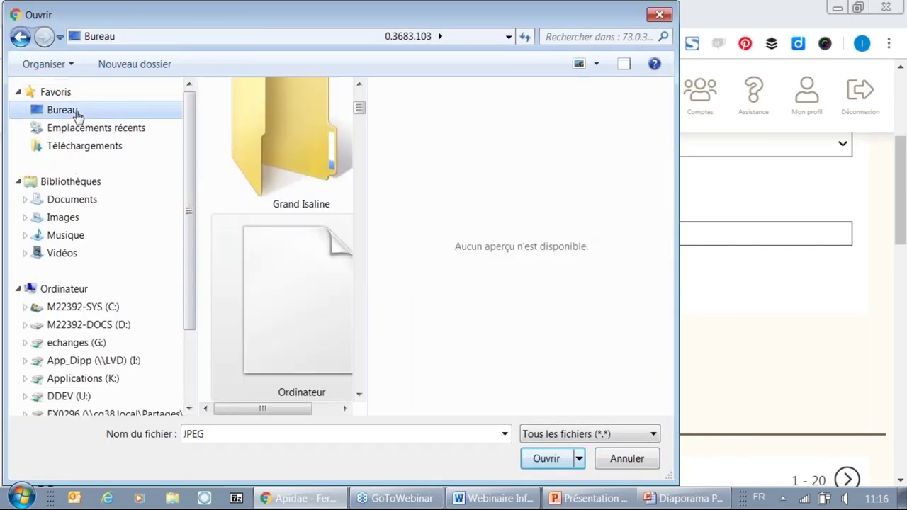
click(74, 222)
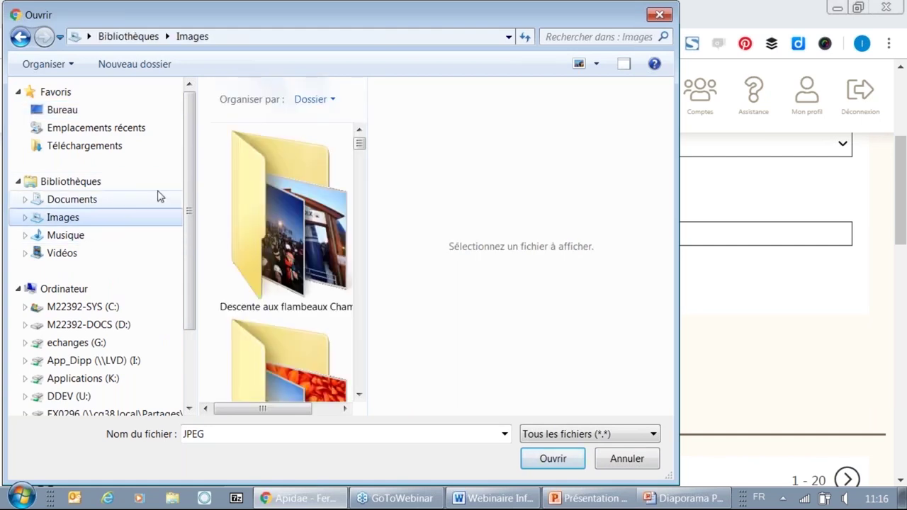
mouse_move(358, 141)
mouse_down()
mouse_move(362, 165)
mouse_move(361, 146)
mouse_up()
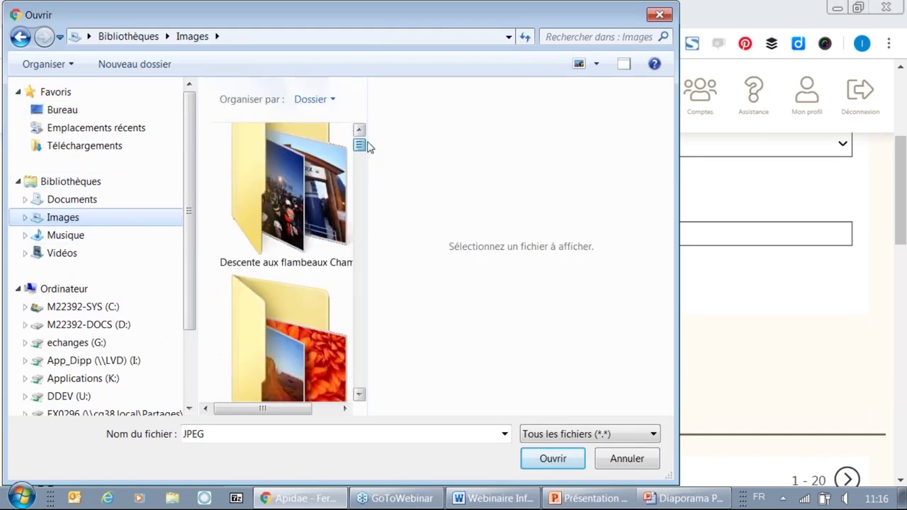
scroll(264, 298, up, 1)
scroll(352, 175, down, 3)
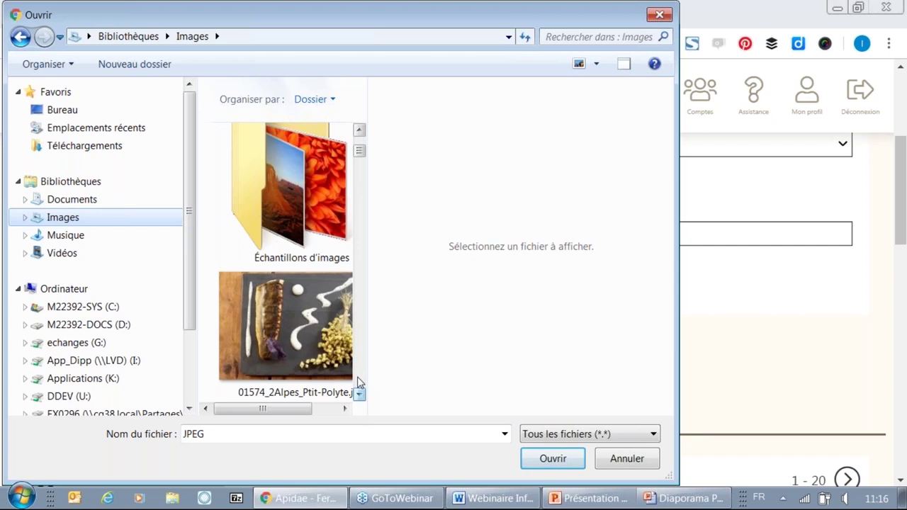
click(309, 209)
double_click(275, 200)
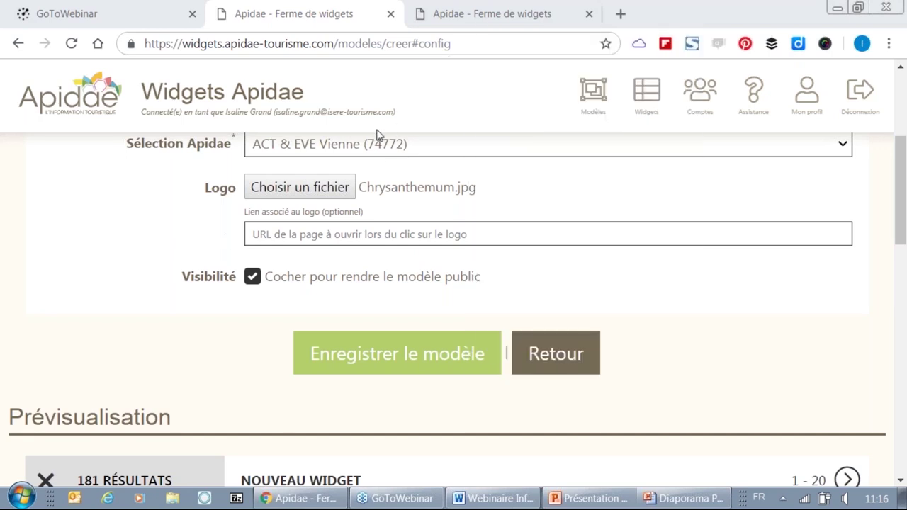
click(386, 203)
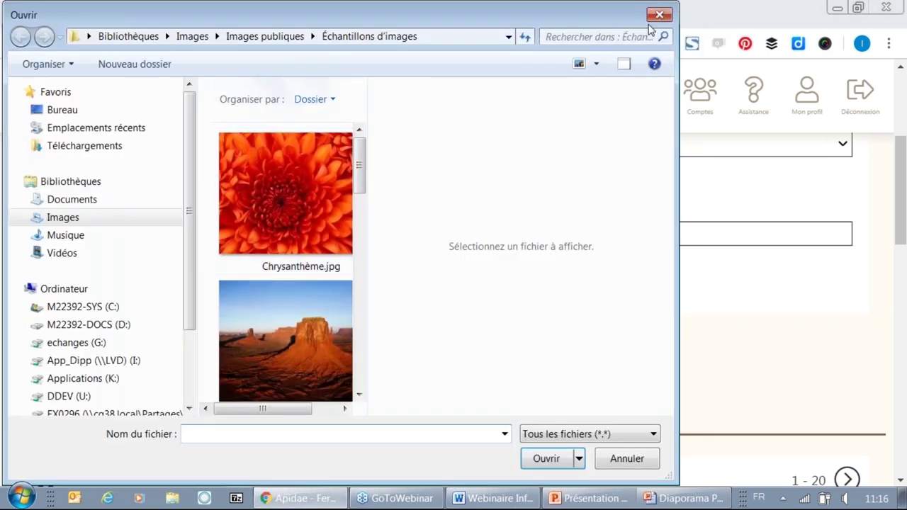
click(663, 14)
click(324, 236)
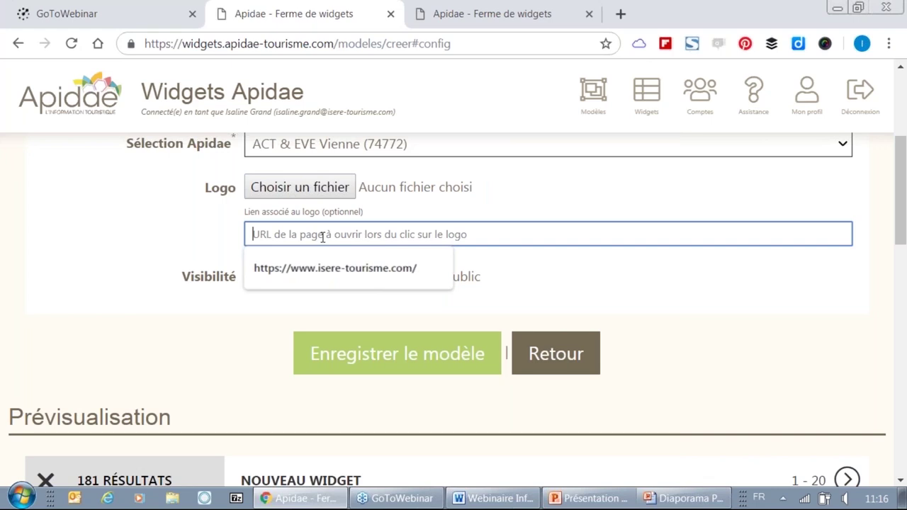
text(ww)
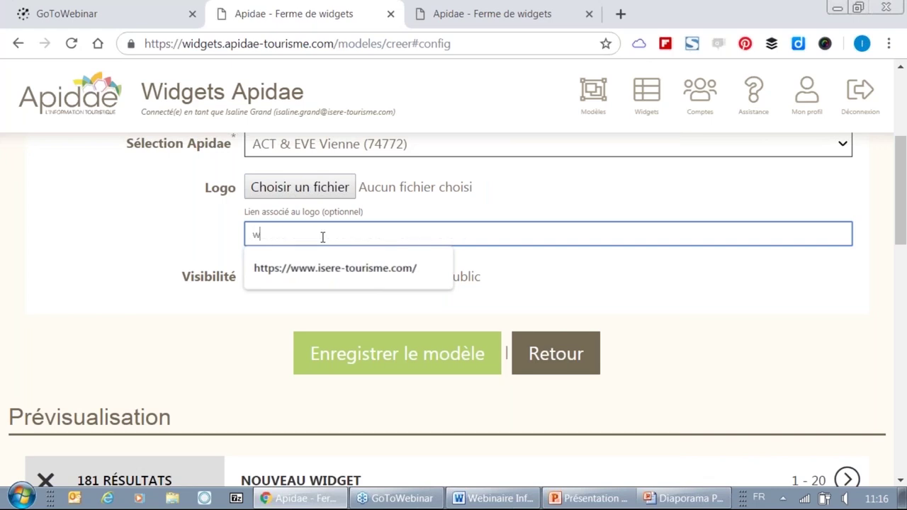
key(BackSpace)
key(BackSpace)
text(https://isere-tourisme.com)
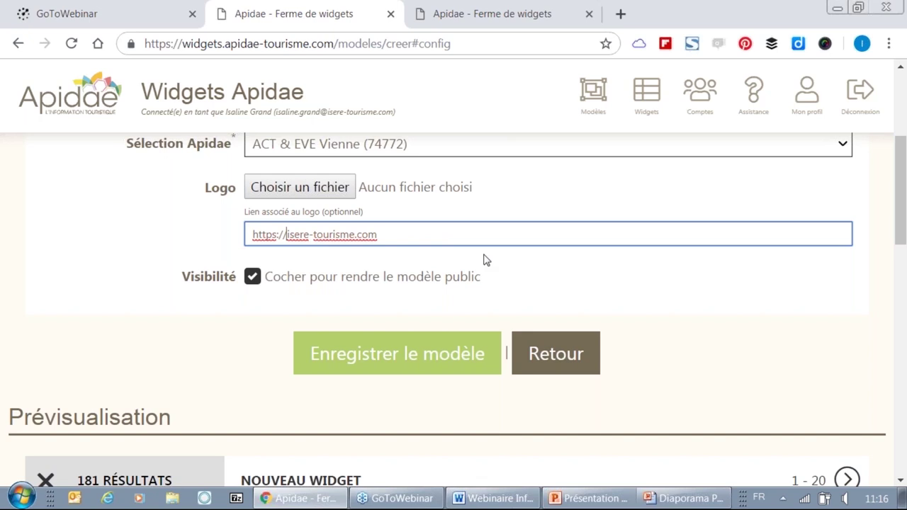
text(www.)
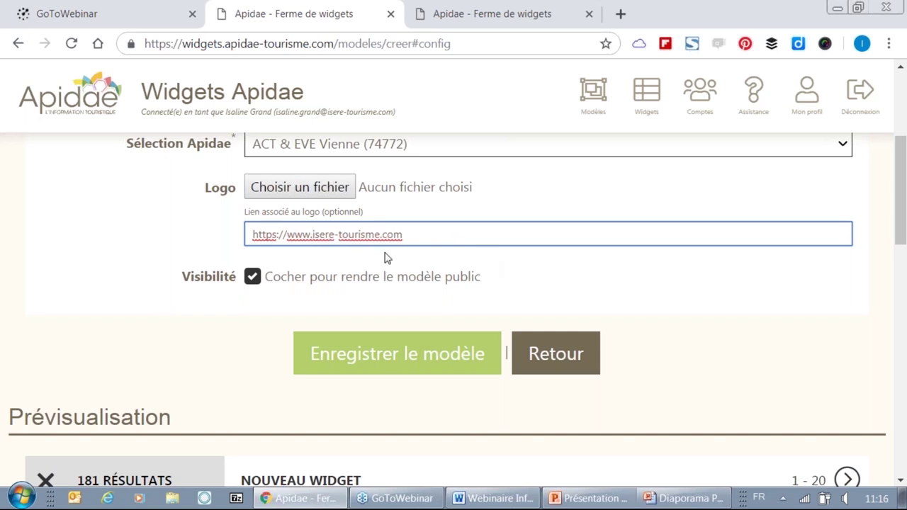
click(406, 352)
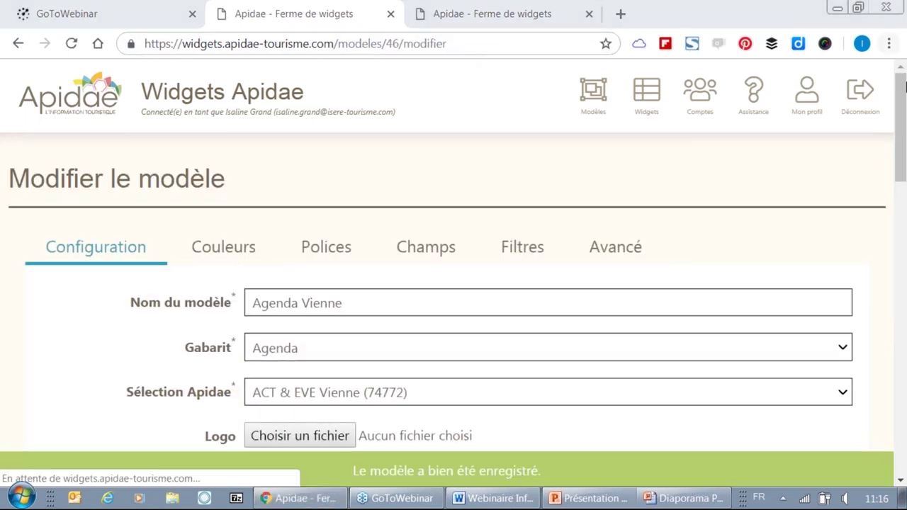
drag(903, 97, 238, 351)
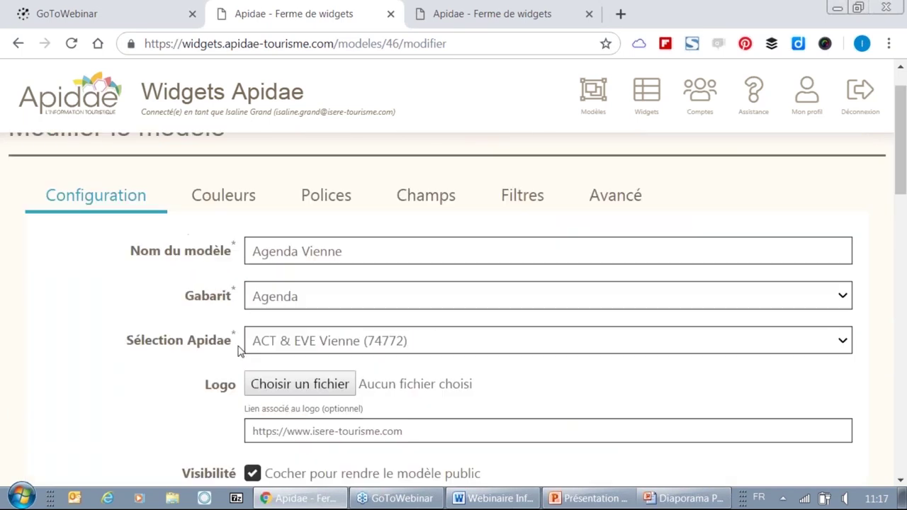
click(266, 302)
click(271, 301)
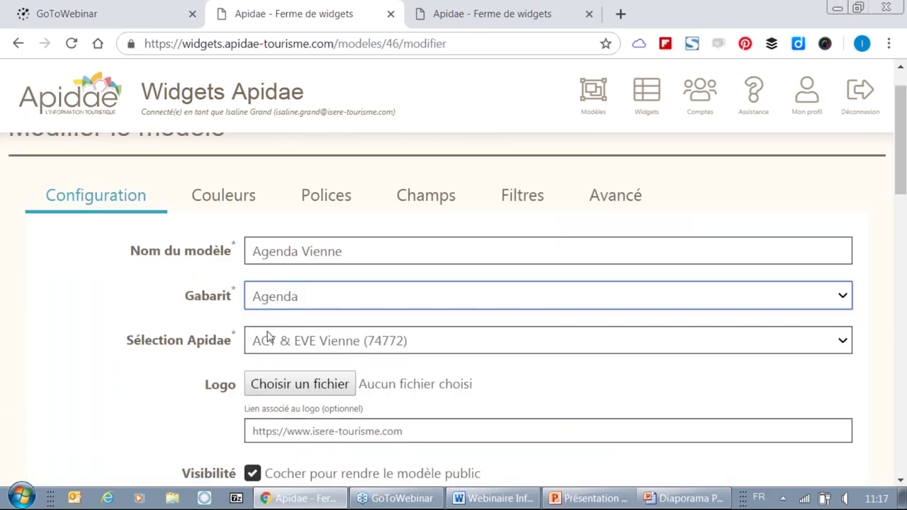
scroll(270, 352, down, 6)
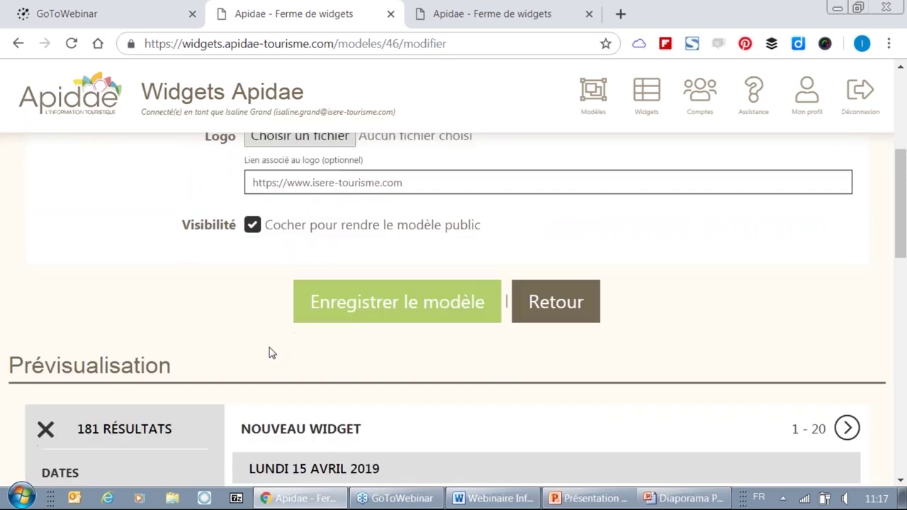
mouse_move(611, 345)
scroll(611, 345, down, 2)
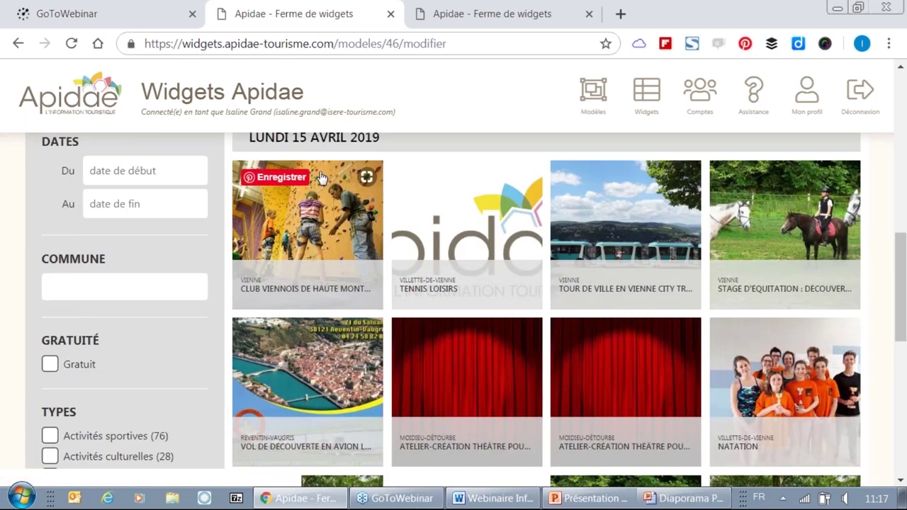
drag(902, 259, 903, 96)
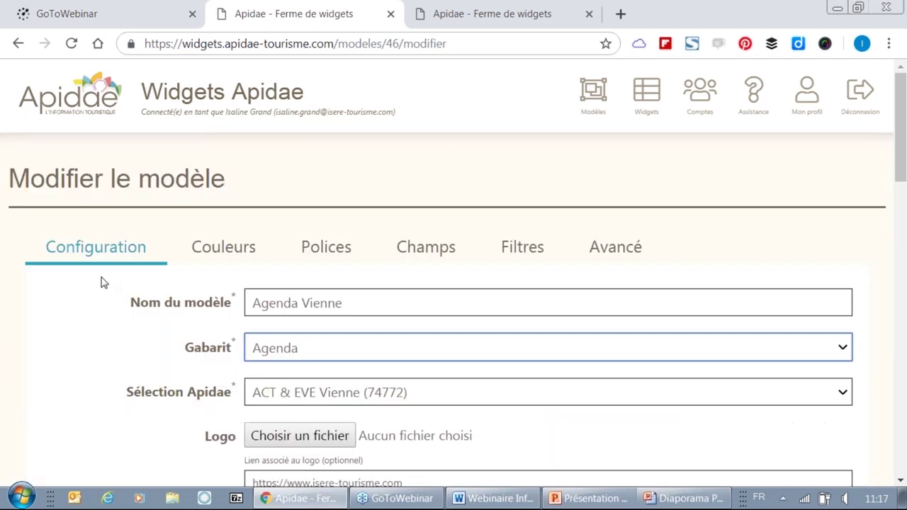
Make text colour 1 cyan (#00ccff) and text colour 2 orange (#ff8500)
click(234, 259)
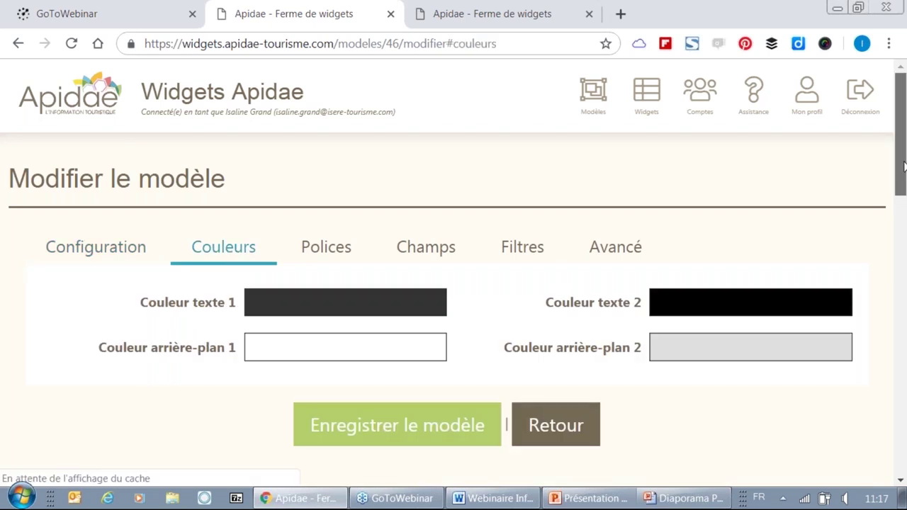
drag(904, 165, 905, 188)
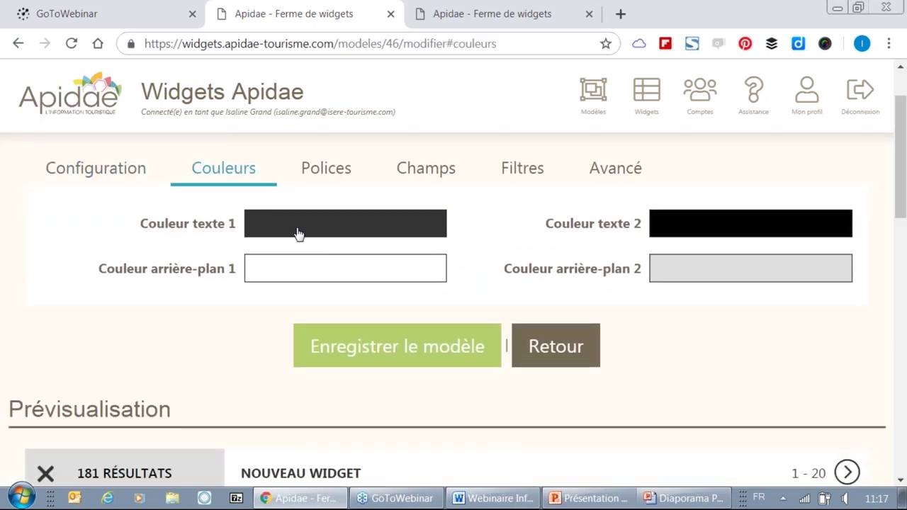
click(404, 221)
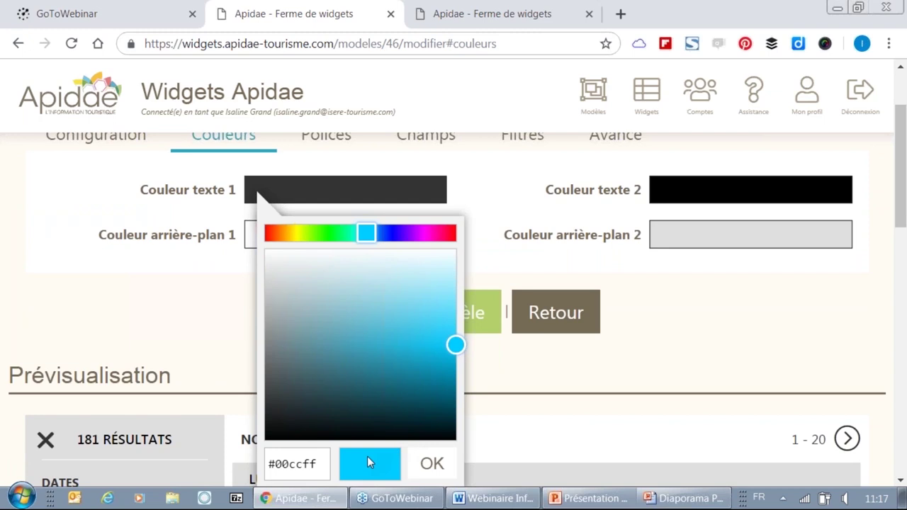
click(432, 464)
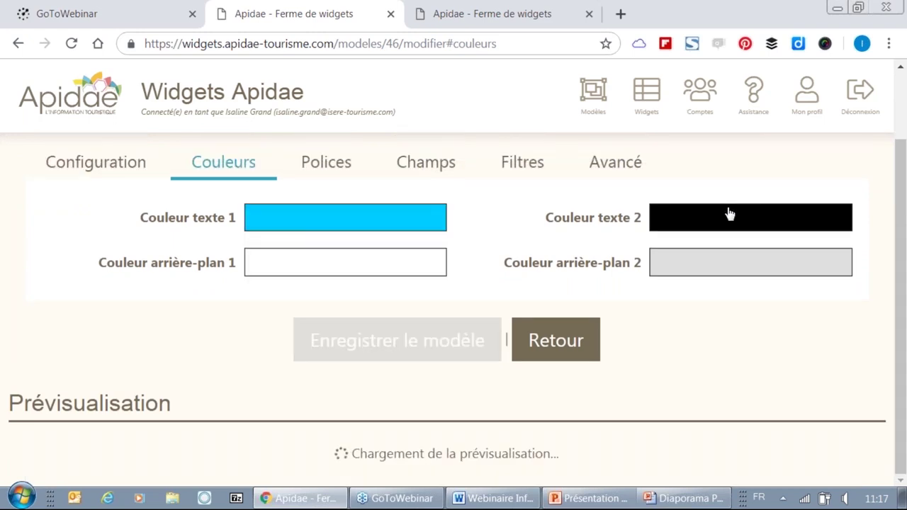
click(725, 225)
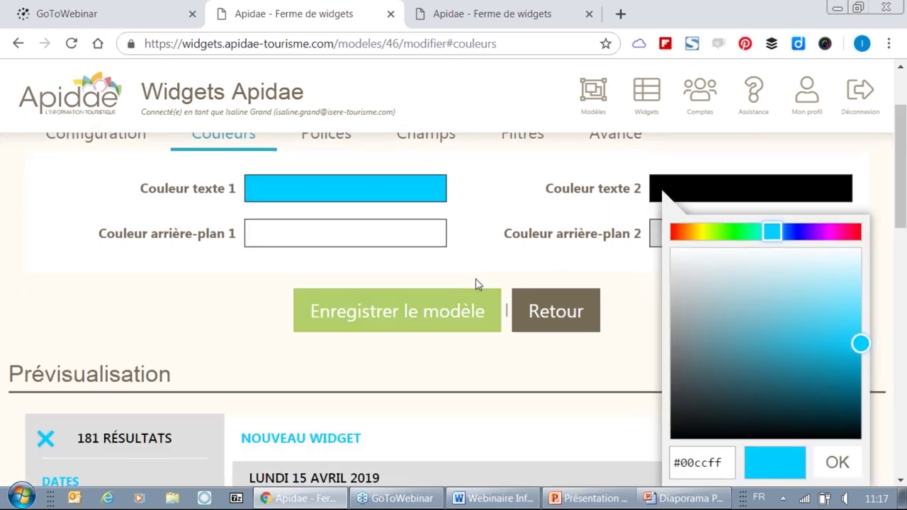
scroll(478, 285, down, 1)
scroll(571, 234, up, 1)
click(687, 236)
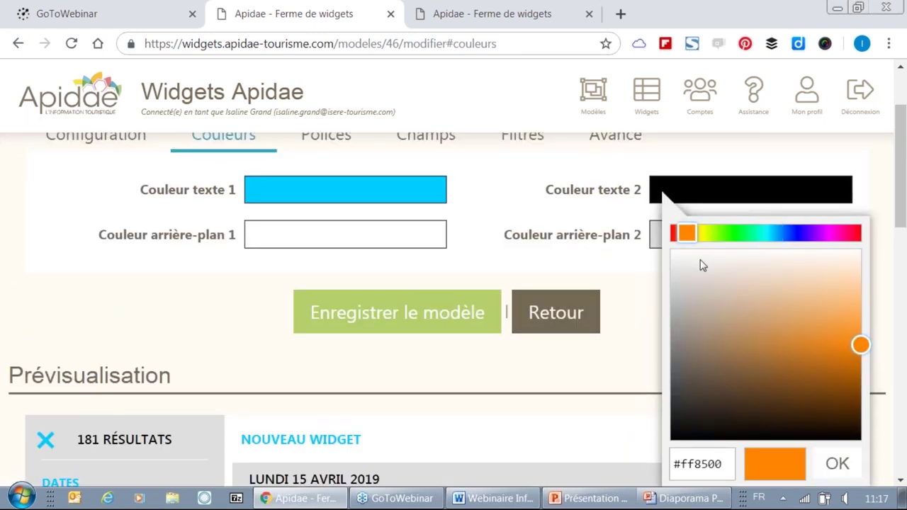
click(836, 463)
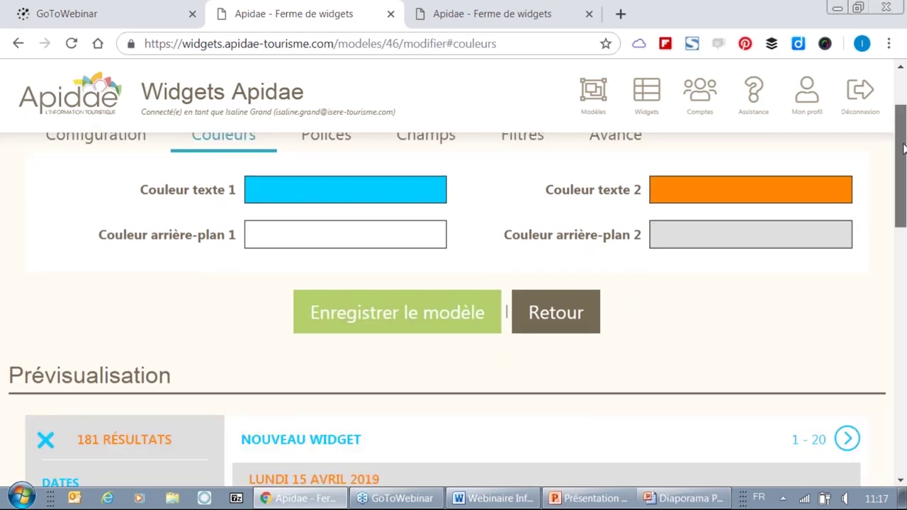
Make background colour 1 dark teal (#1e7286)
drag(903, 157, 904, 135)
click(260, 284)
scroll(396, 314, down, 2)
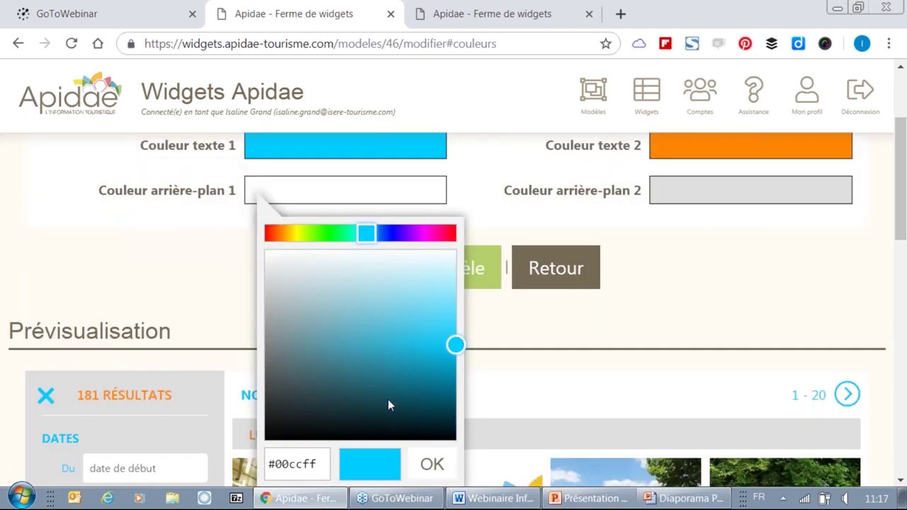
click(385, 379)
click(432, 464)
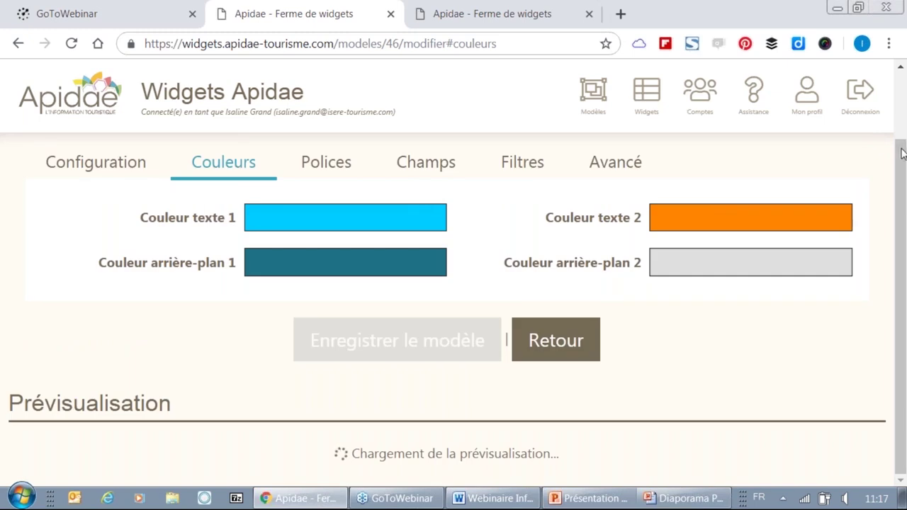
drag(903, 154, 904, 102)
Set the main font to Par défaut and the secondary font to Roboto
click(338, 248)
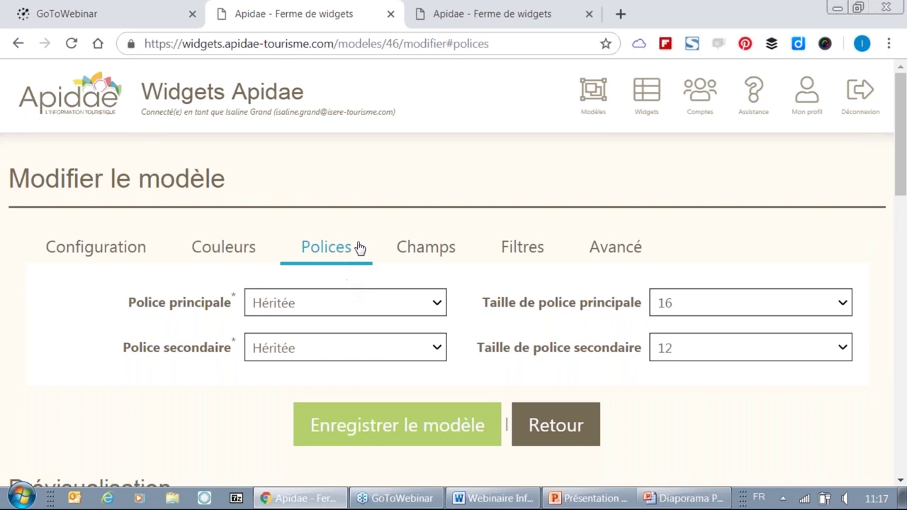
click(357, 304)
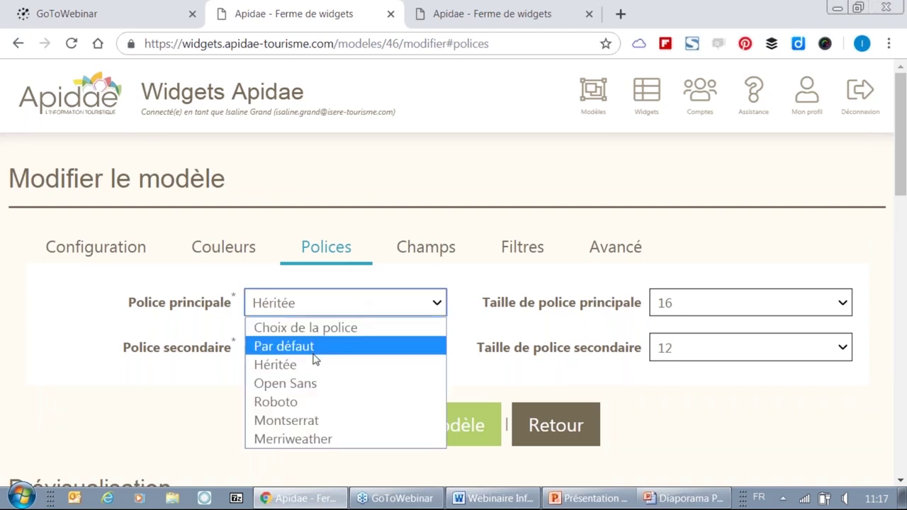
click(305, 352)
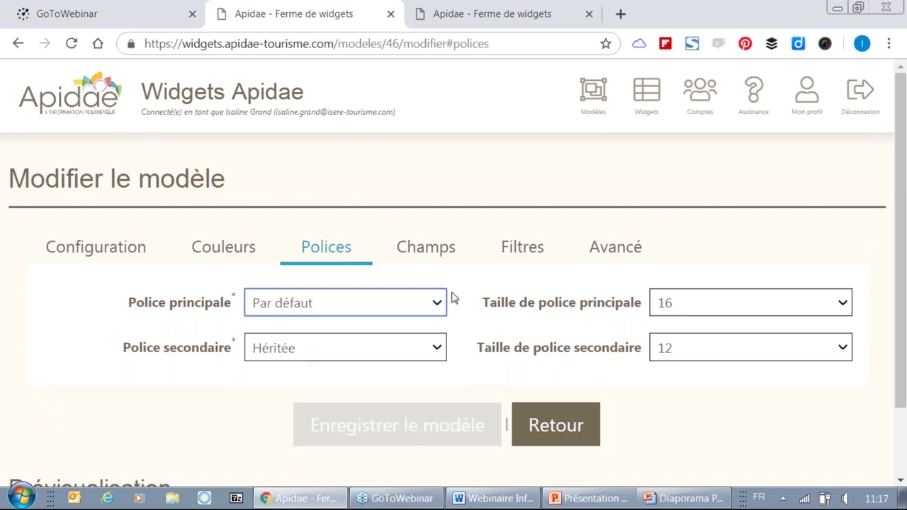
scroll(440, 297, down, 1)
click(362, 263)
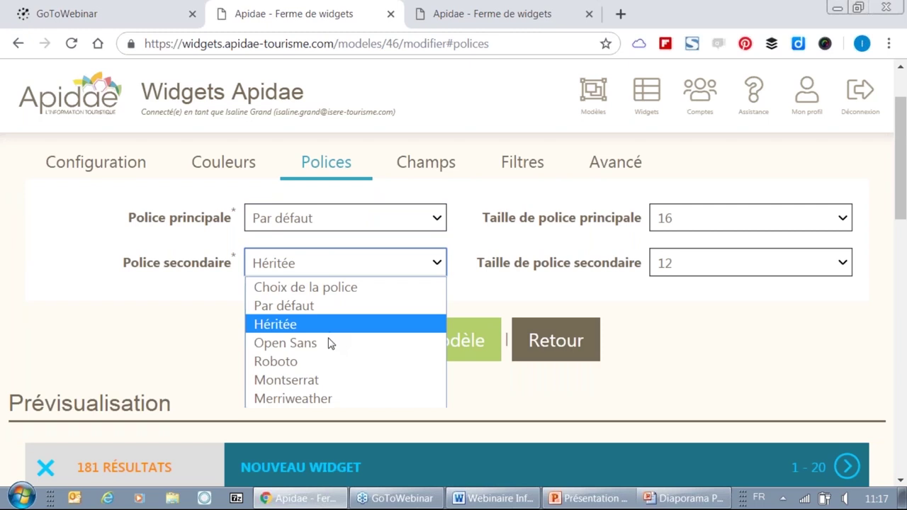
click(325, 363)
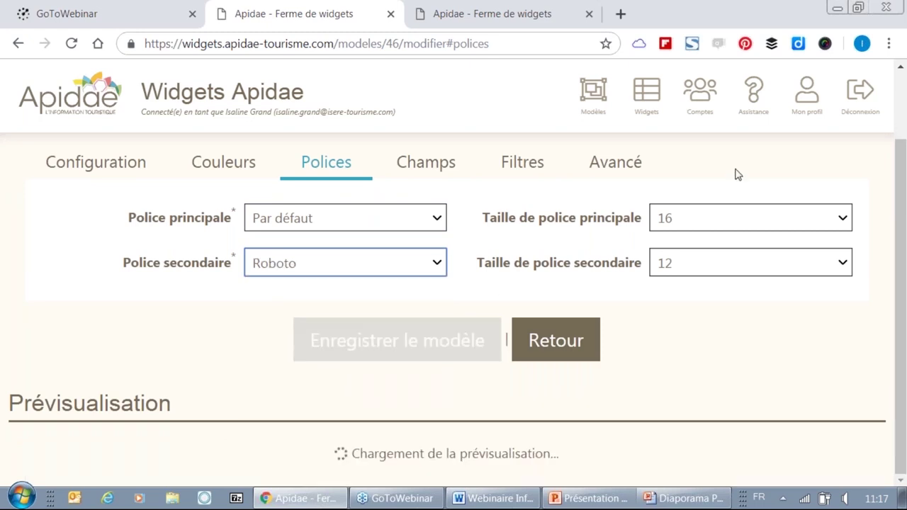
Set the main font size to 10 and the secondary font size to 16
scroll(903, 170, down, 1)
scroll(903, 170, down, 4)
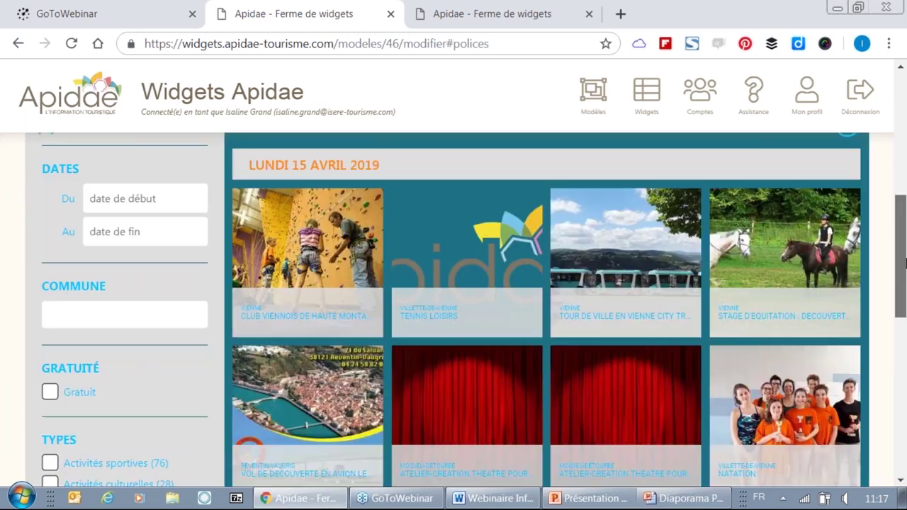
scroll(686, 170, up, 4)
click(686, 170)
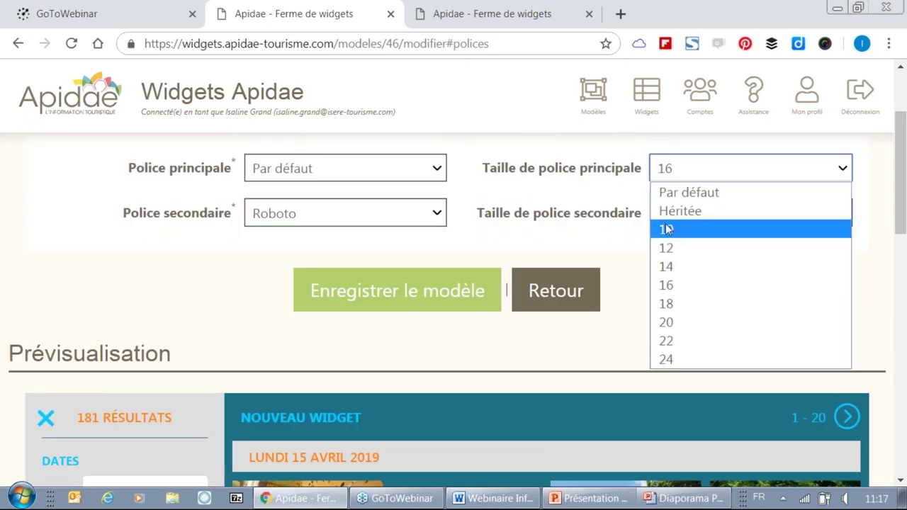
click(667, 229)
click(684, 268)
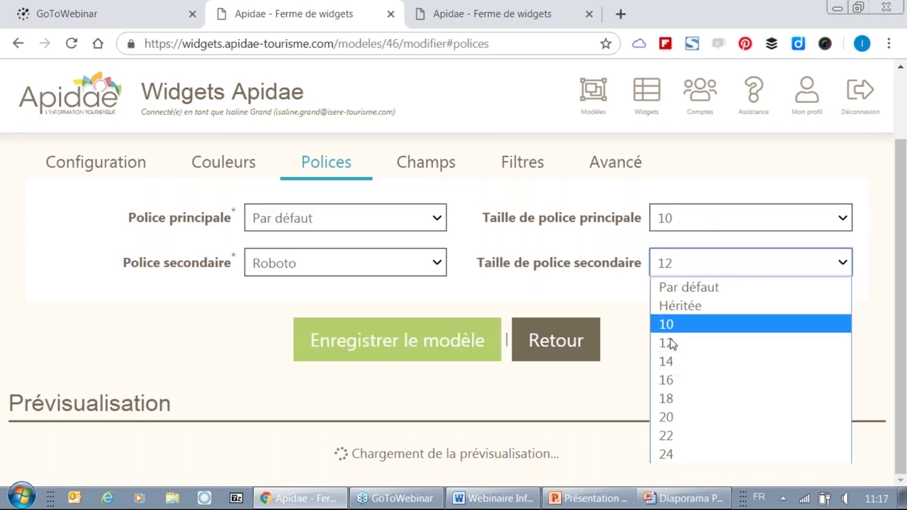
click(669, 379)
scroll(904, 206, down, 1)
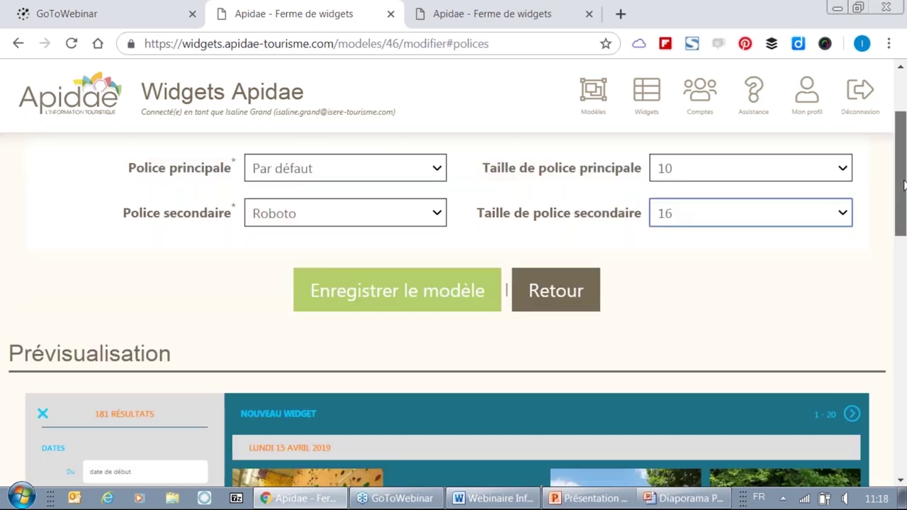
drag(904, 190, 905, 154)
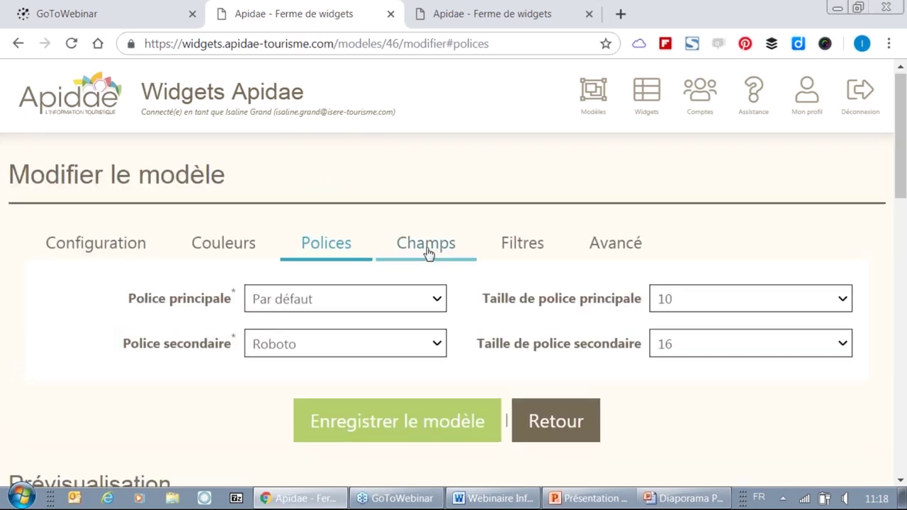
On the Champs tab, preview the Club Viennois de Haute Montagne detail card
click(429, 250)
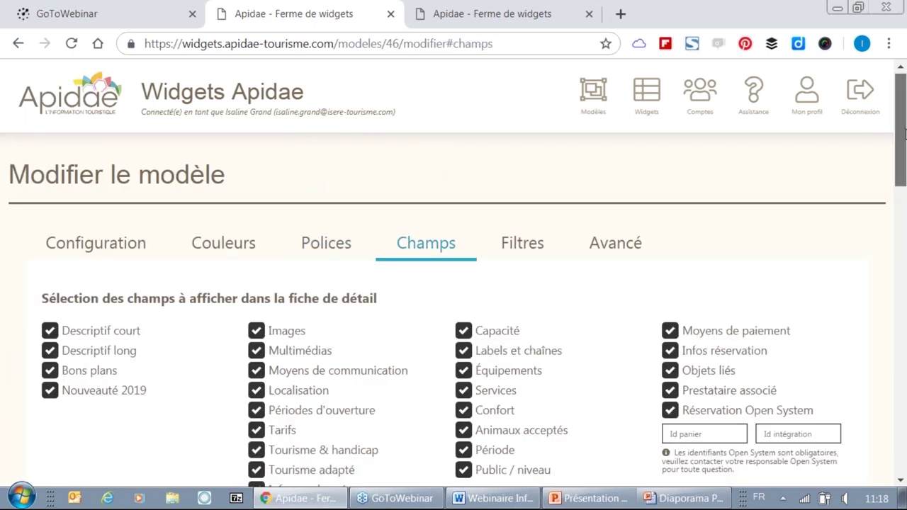
drag(901, 135, 904, 171)
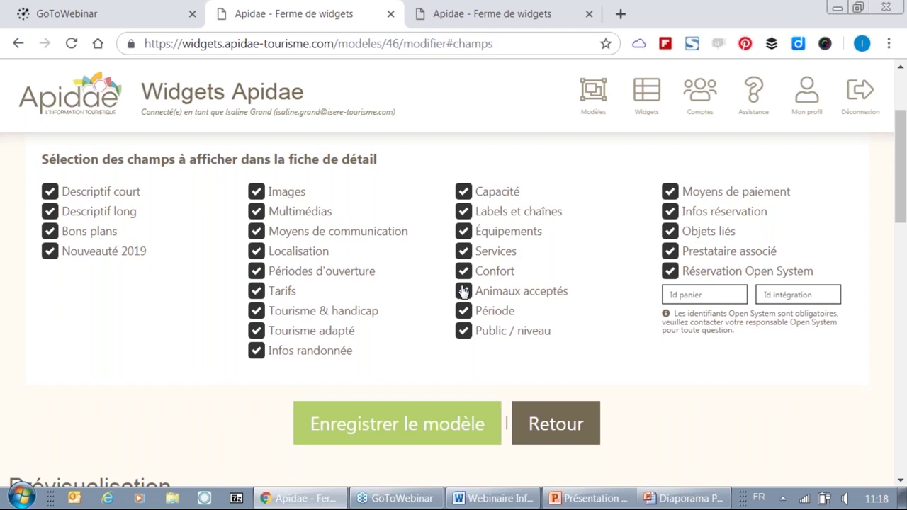
scroll(486, 291, up, 1)
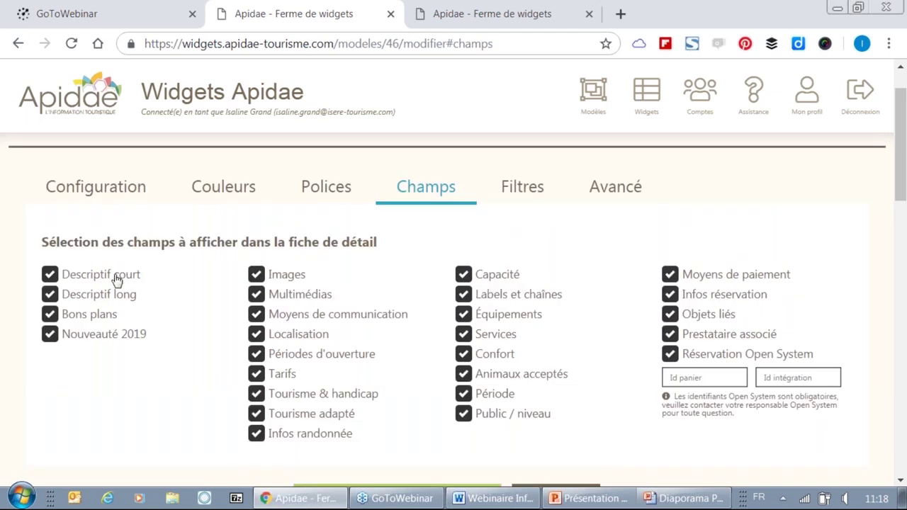
scroll(268, 410, down, 4)
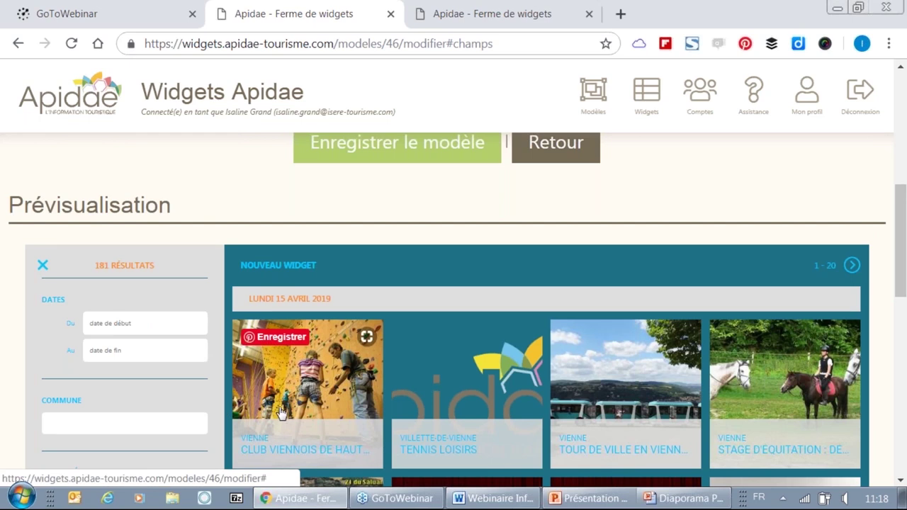
click(281, 413)
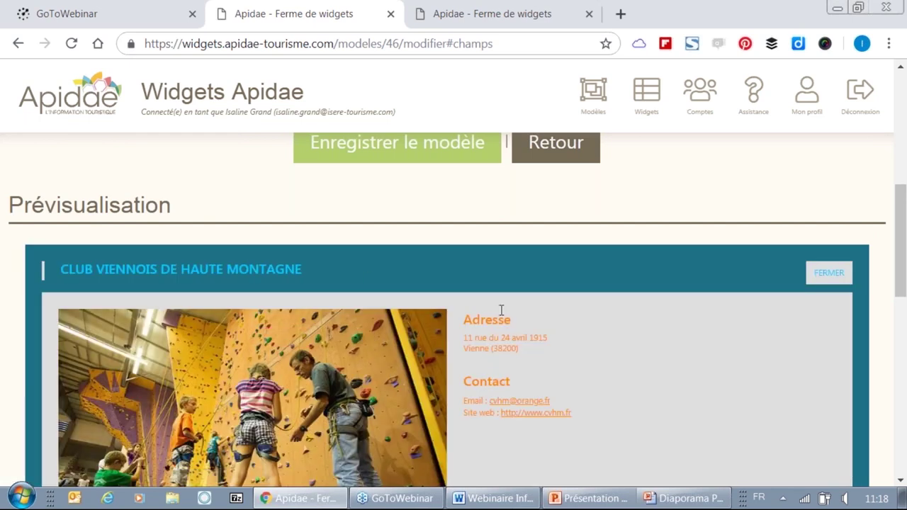
drag(901, 280, 885, 171)
Uncheck Descriptif long so detail pages omit the long description
click(57, 278)
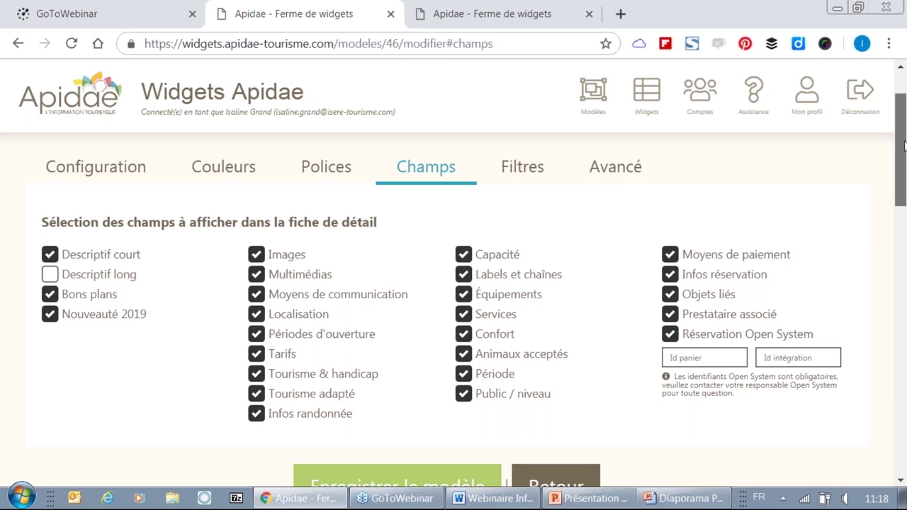
scroll(904, 146, down, 10)
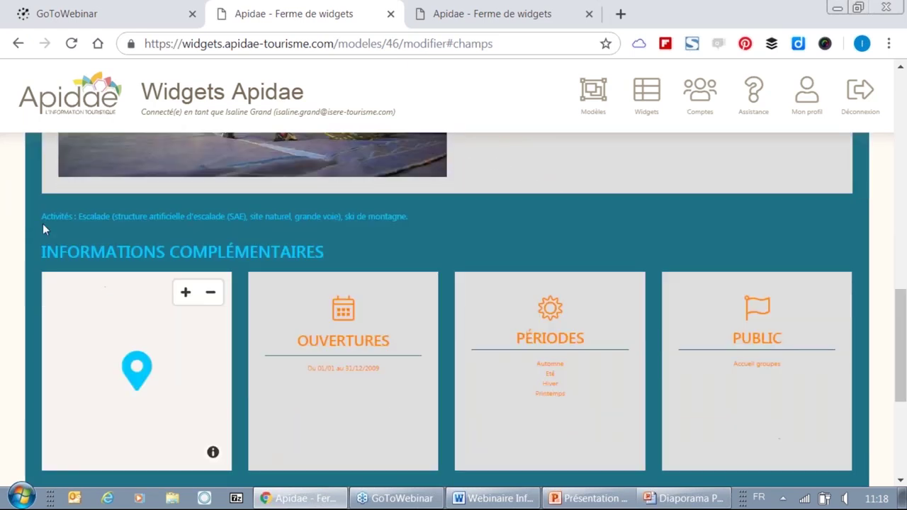
drag(43, 227, 254, 231)
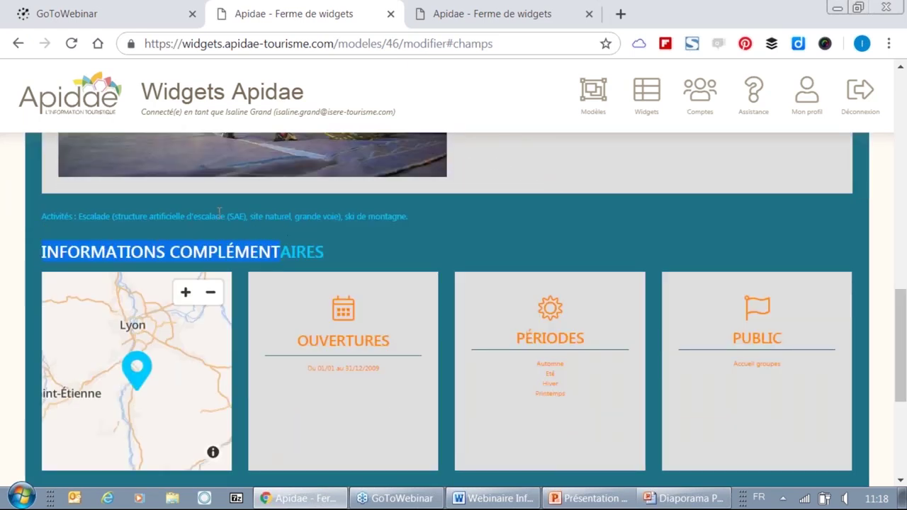
click(70, 225)
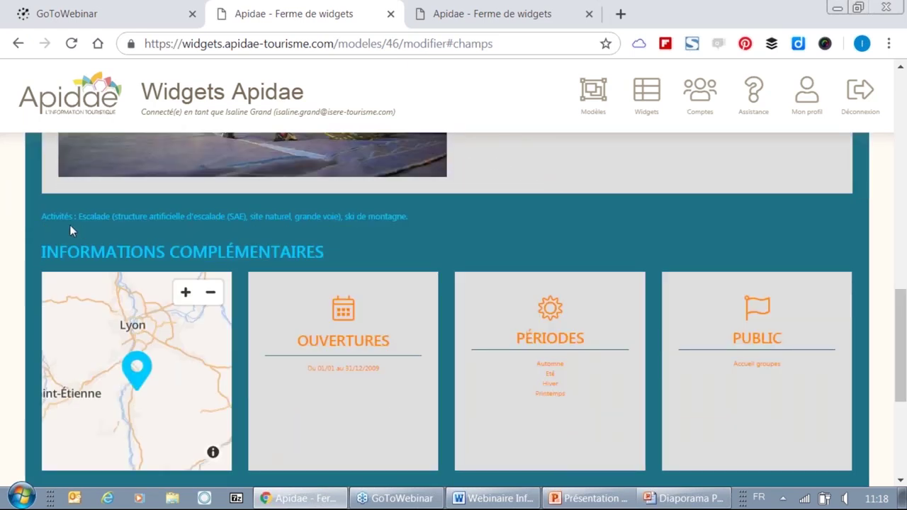
drag(900, 314, 901, 269)
scroll(333, 163, up, 8)
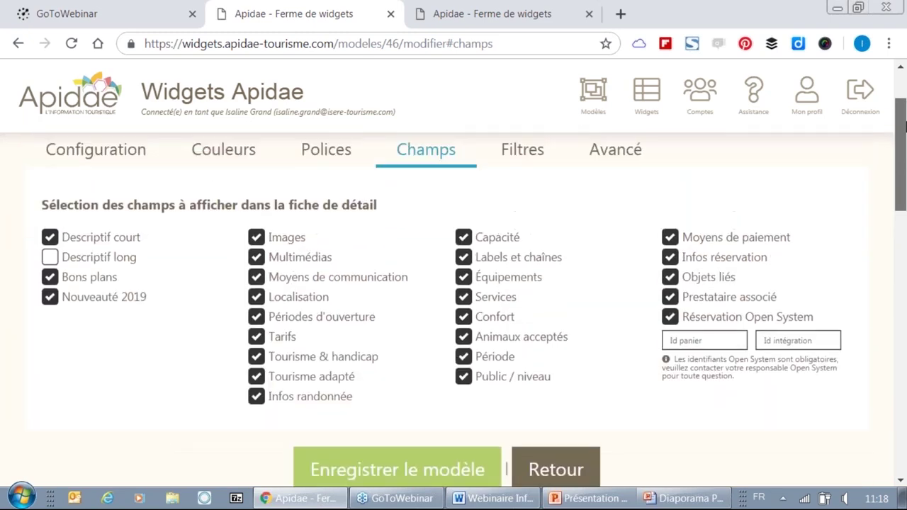
Show the model's Filtres settings with Communes, Gratuité, Types, Public and date filters
click(516, 177)
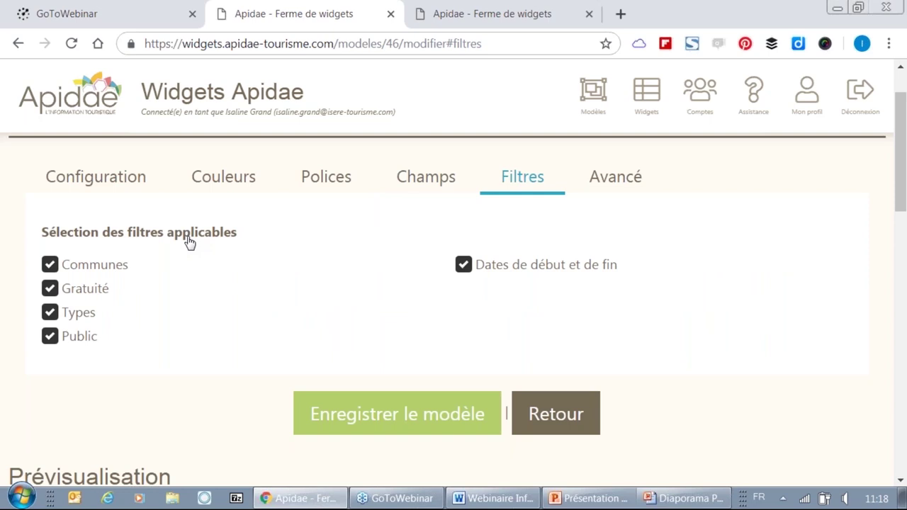
scroll(188, 241, down, 2)
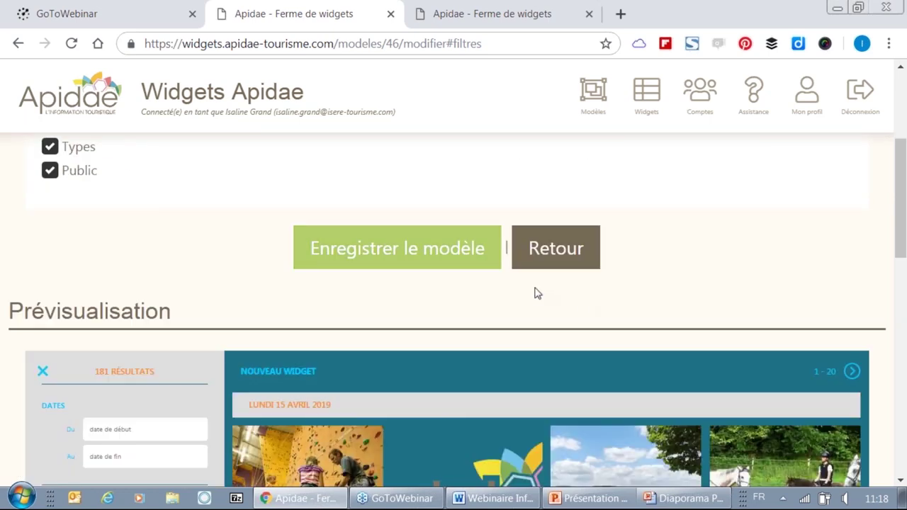
scroll(536, 291, up, 3)
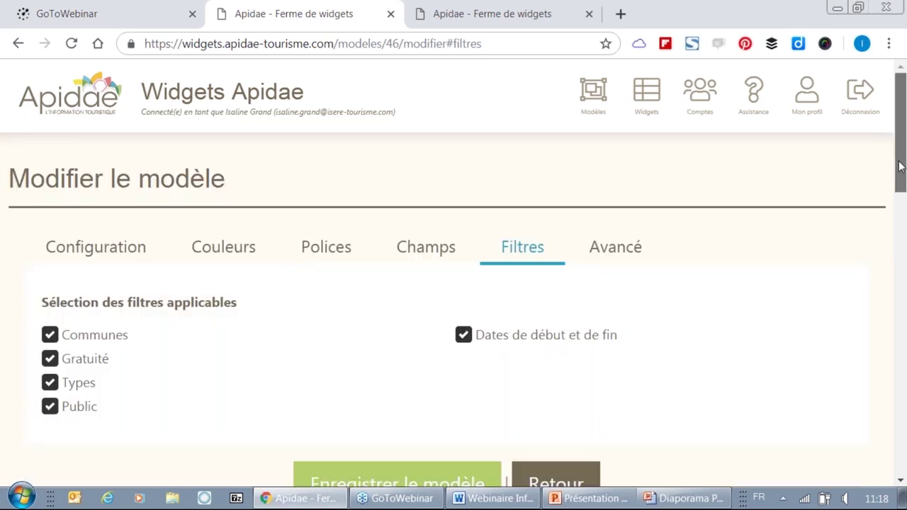
Open and close the start date calendar in the preview widget
drag(899, 166, 903, 269)
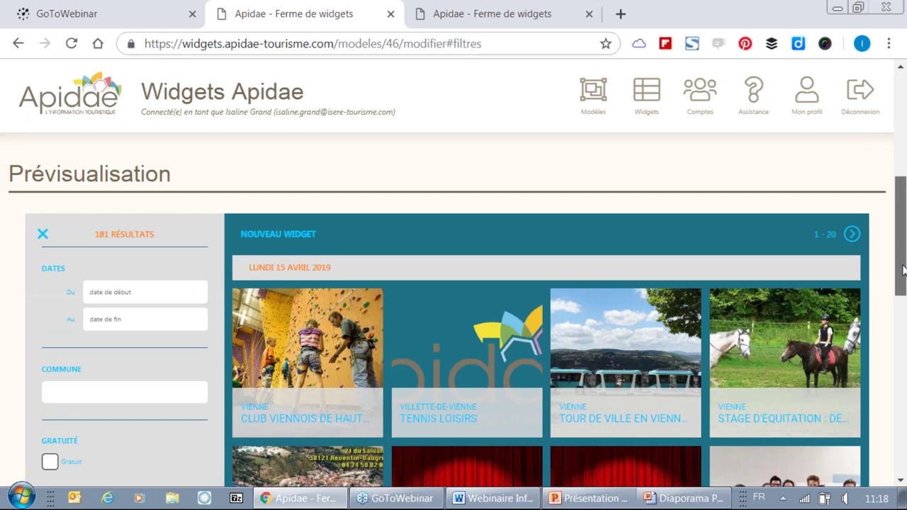
scroll(165, 268, down, 1)
click(145, 269)
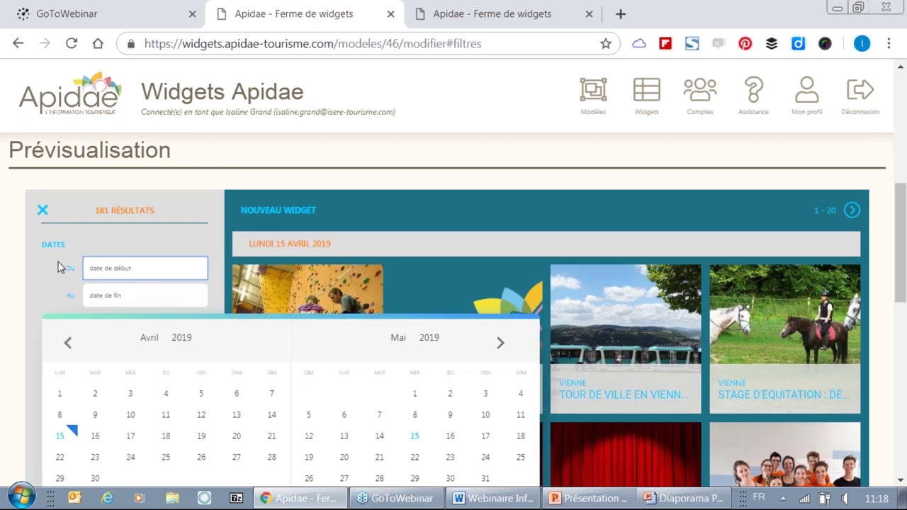
click(44, 271)
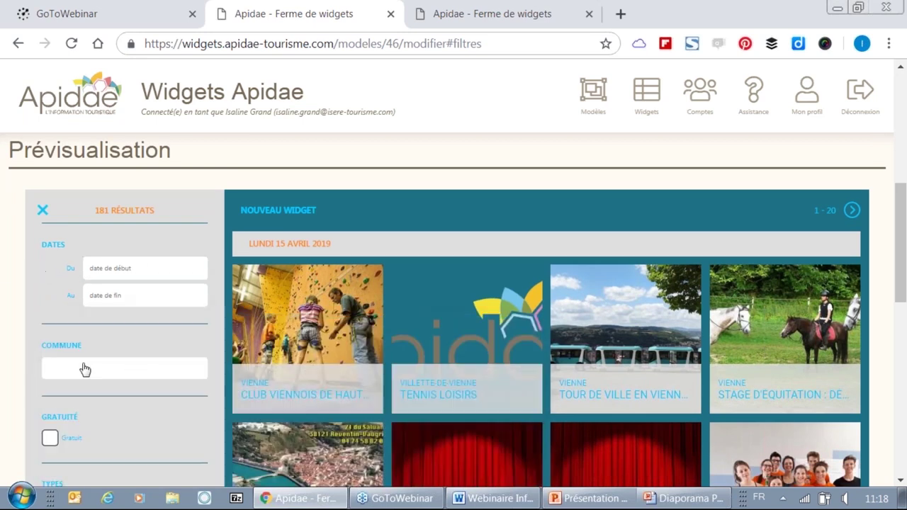
Filter the preview by commune Chasse-sur-Rhône (38670) and scroll through the results
click(83, 368)
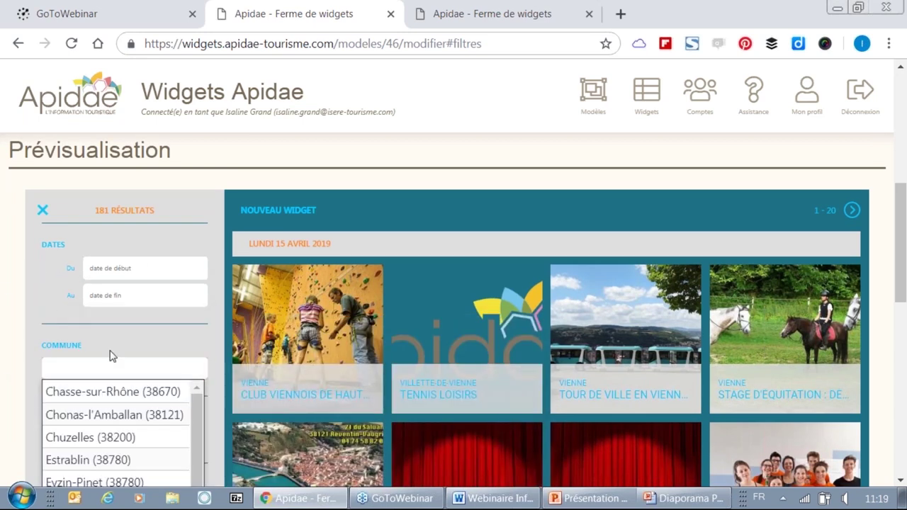
click(114, 391)
click(97, 318)
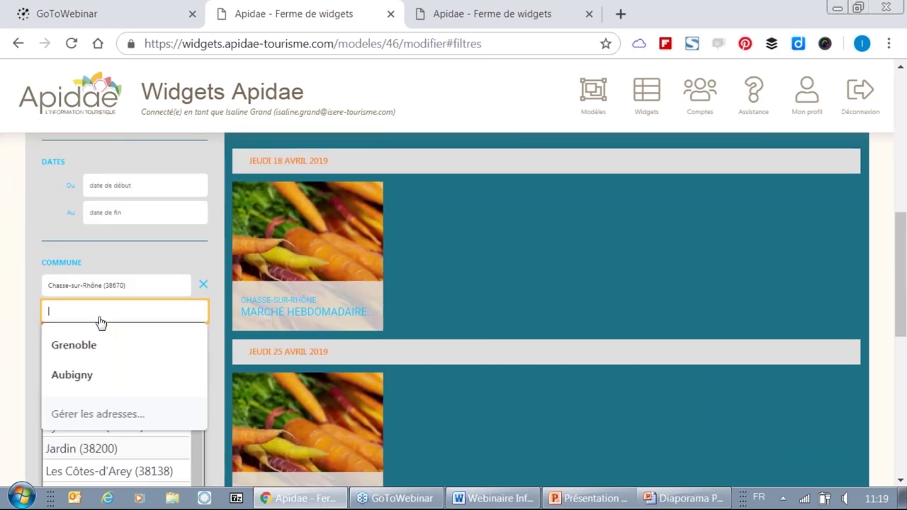
click(204, 286)
click(166, 308)
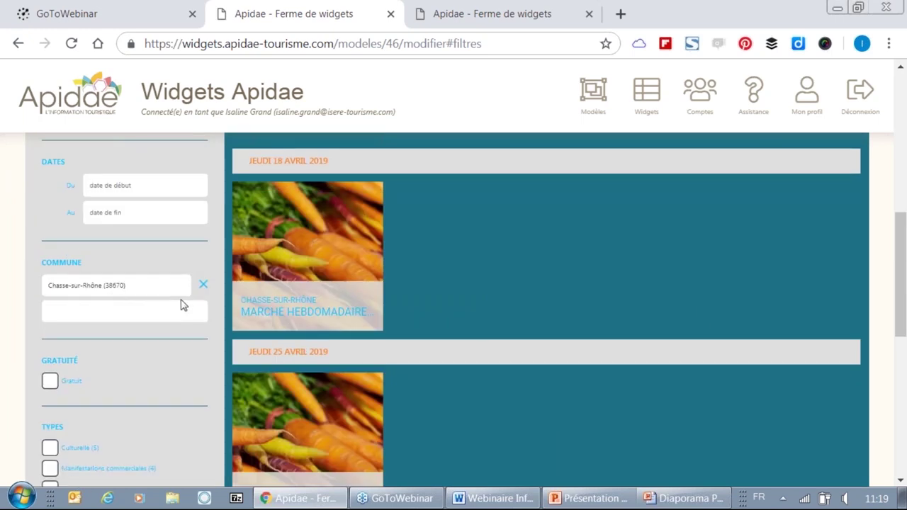
click(141, 316)
click(202, 286)
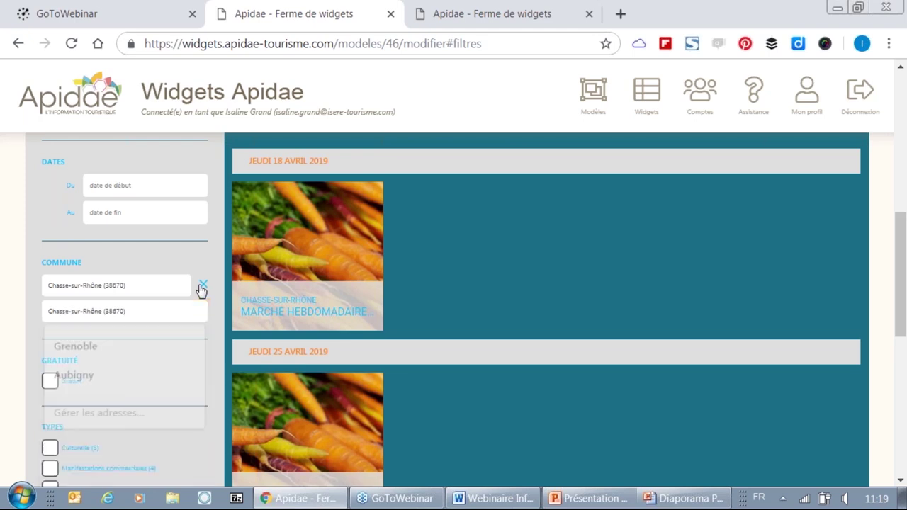
scroll(67, 247, down, 4)
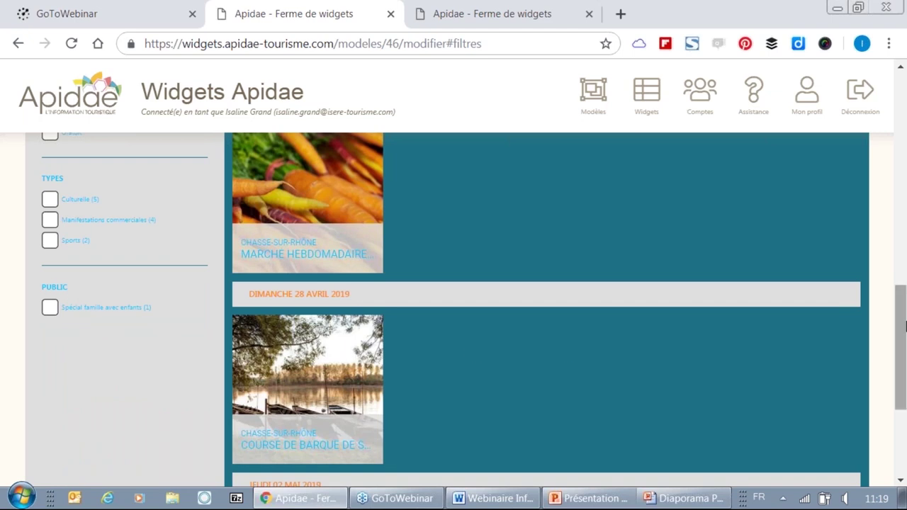
drag(901, 342, 882, 126)
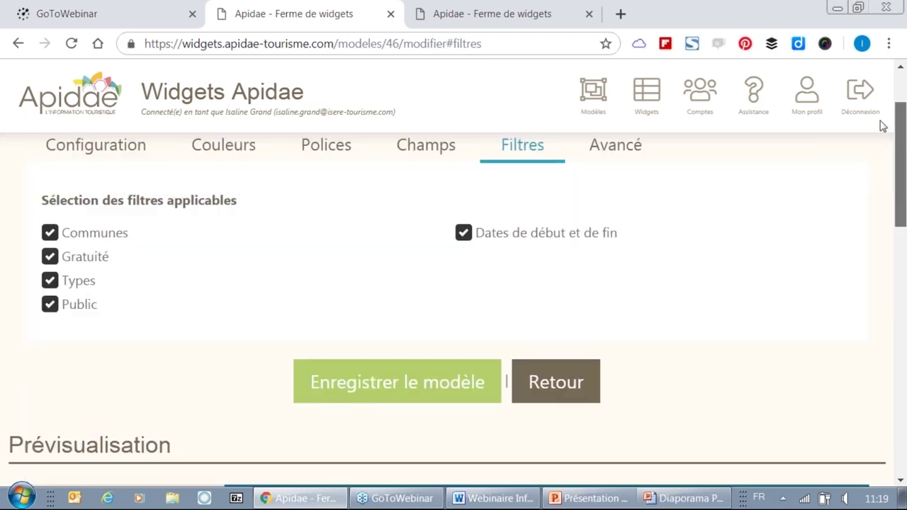
Switch off the Types filter, check the advanced custom code, and save Agenda Vienne
scroll(882, 125, up, 2)
scroll(886, 133, down, 1)
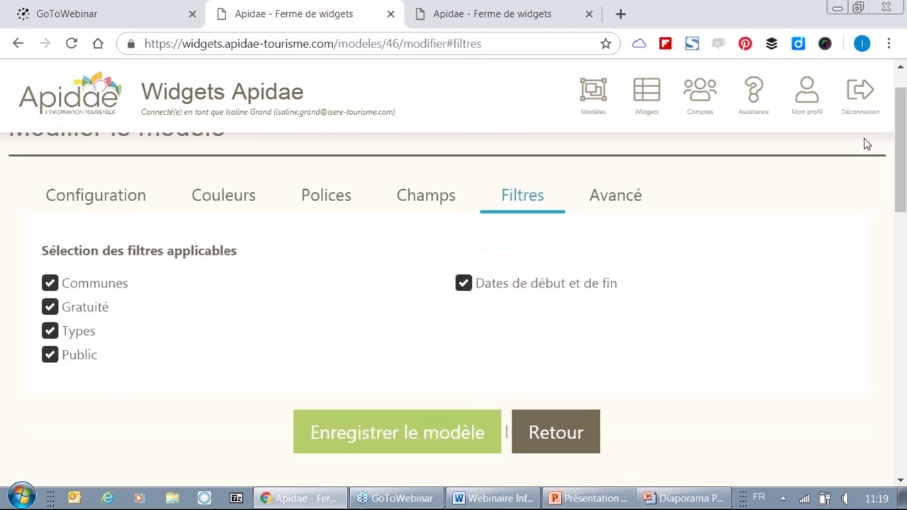
click(51, 333)
drag(904, 163, 905, 125)
click(630, 244)
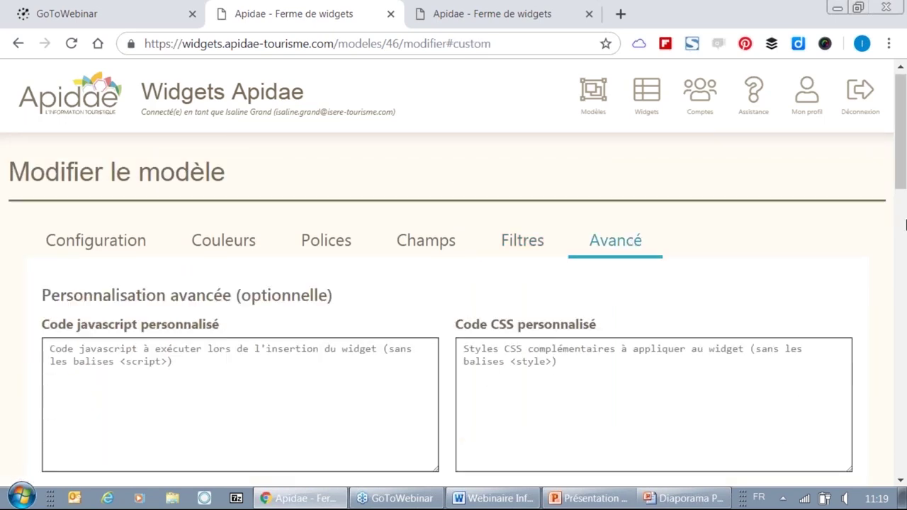
drag(900, 170, 899, 220)
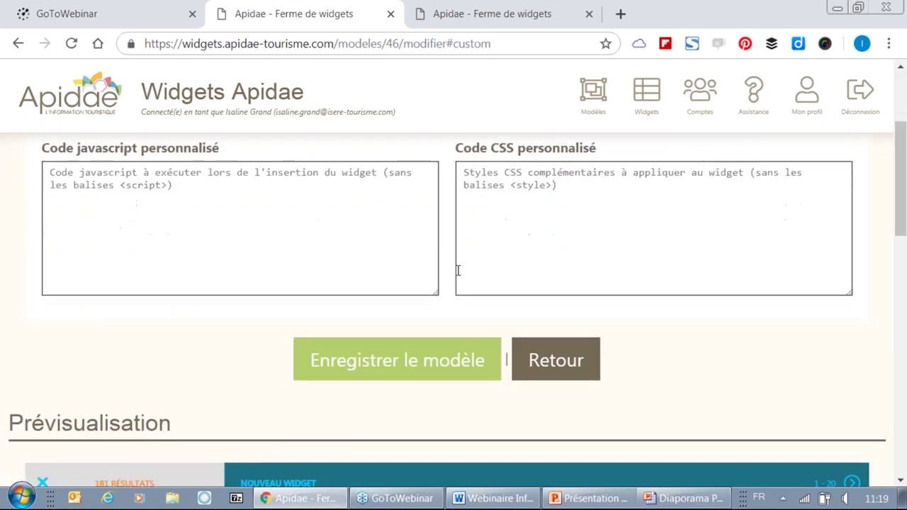
click(383, 364)
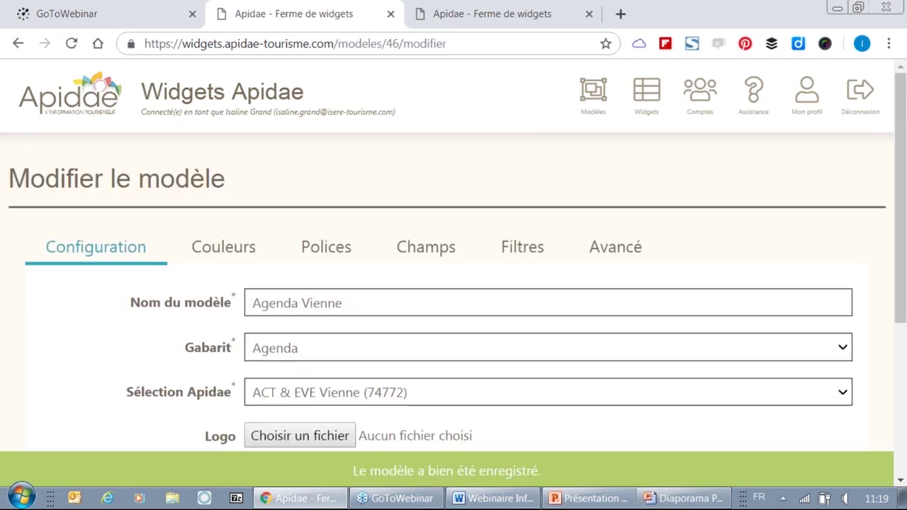
Return to the home page and open Modèles de widgets, which lists Agenda Vienne
scroll(904, 126, down, 5)
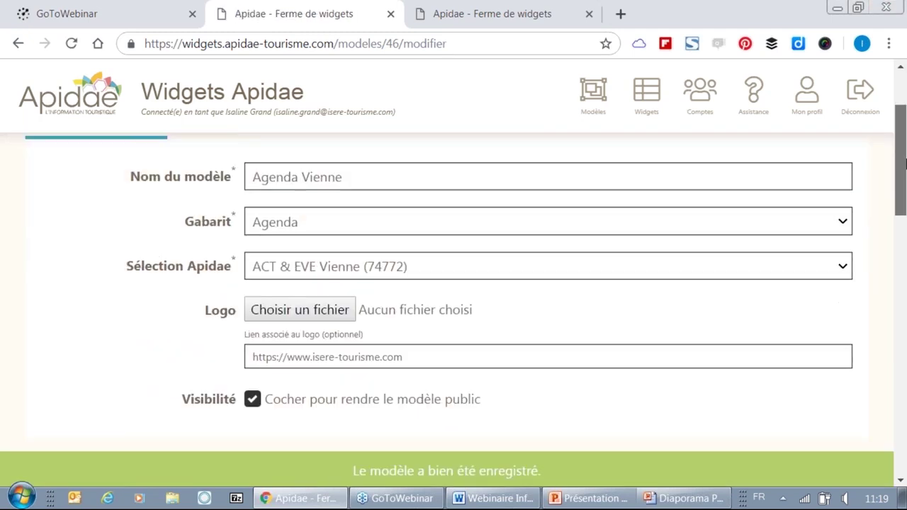
scroll(904, 135, up, 3)
scroll(52, 159, up, 2)
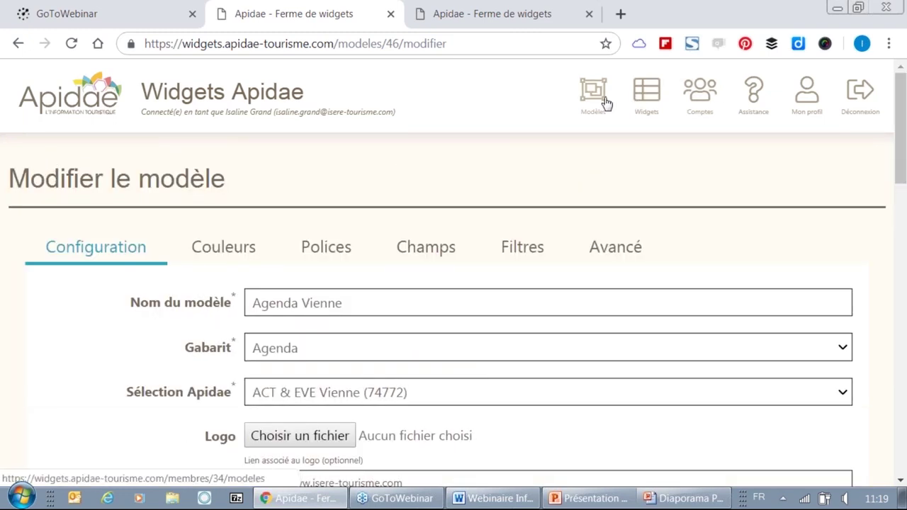
click(51, 100)
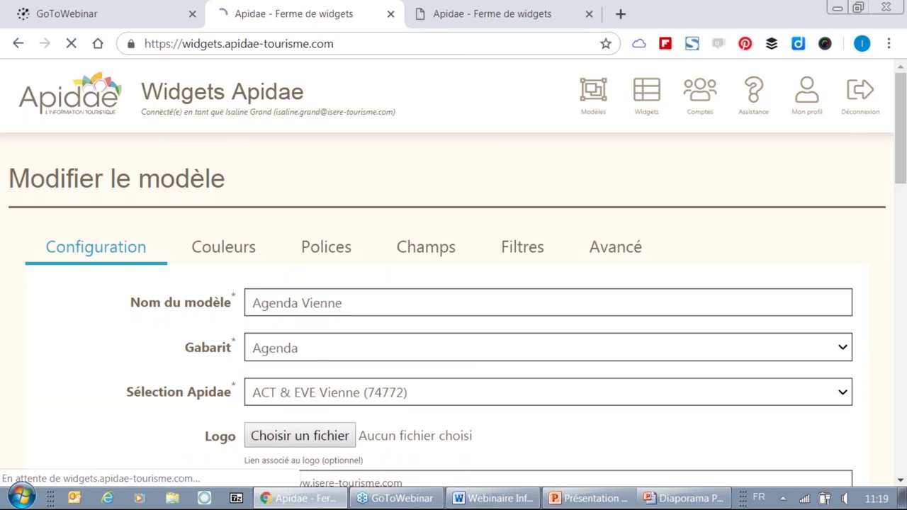
click(399, 246)
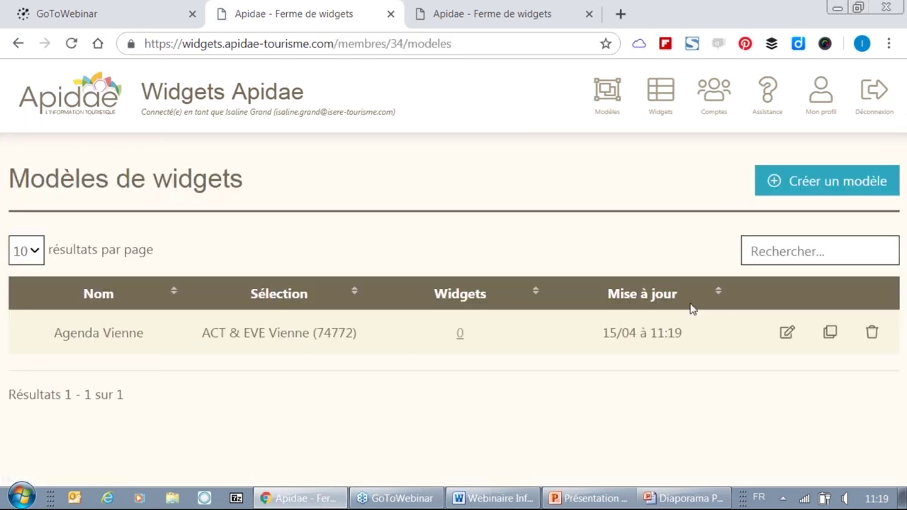
Duplicate Agenda Vienne and open 'Agenda Vienne - copie' for editing, showing its Gabarit choices
click(829, 334)
click(525, 135)
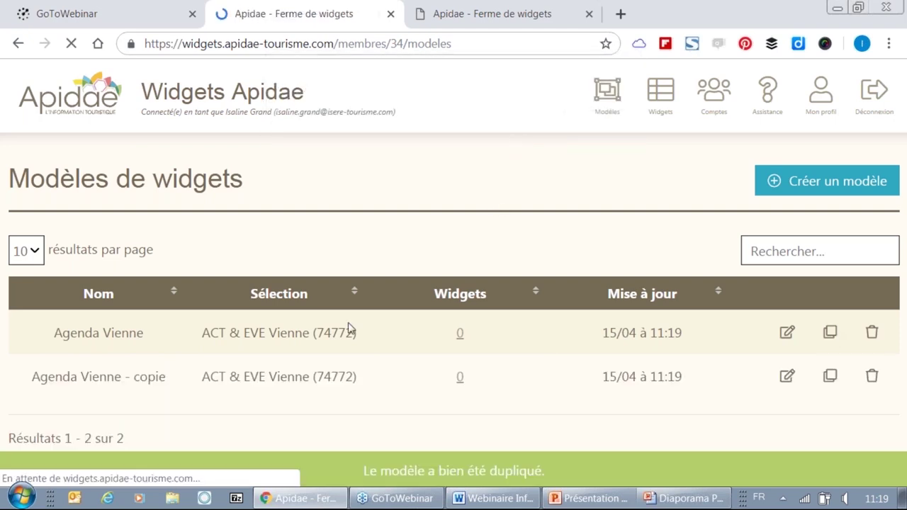
click(789, 383)
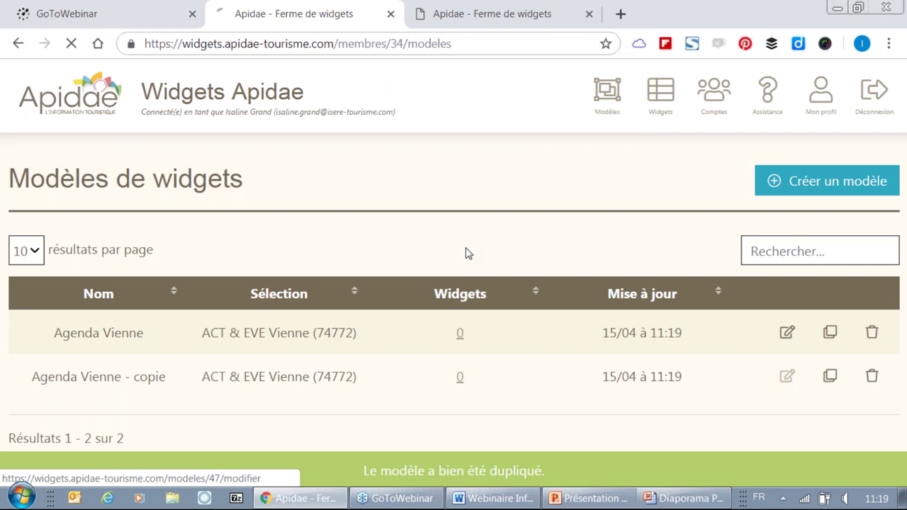
click(353, 344)
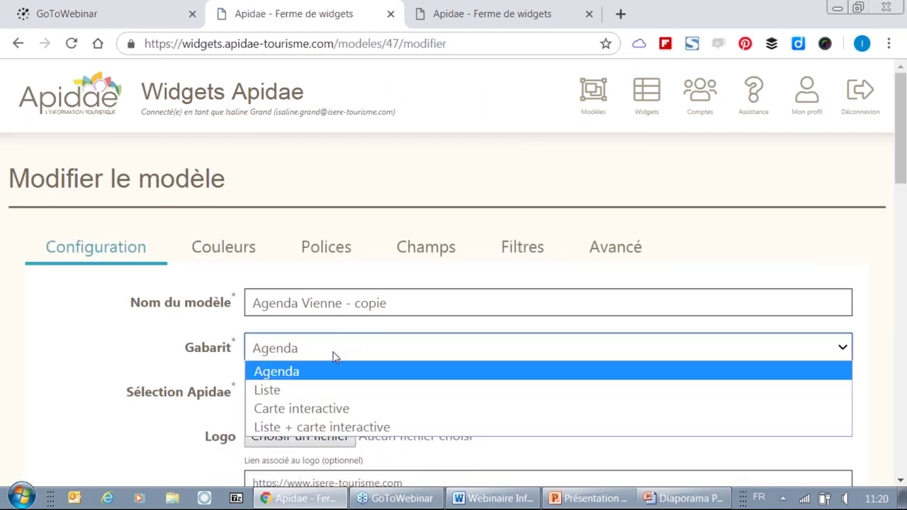
Set the copy to Liste layout, Hébergements Vienne (74771) selection, and rename it Hébergements Vienne
click(329, 401)
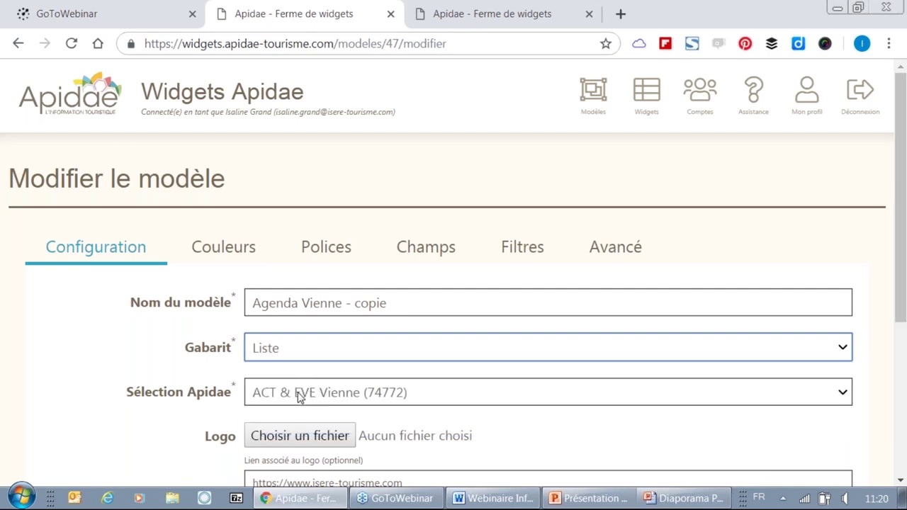
click(298, 393)
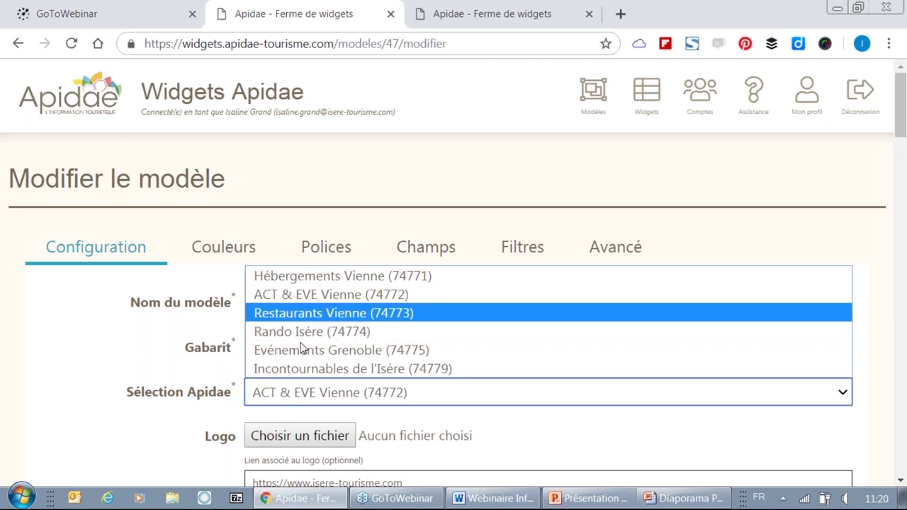
click(305, 276)
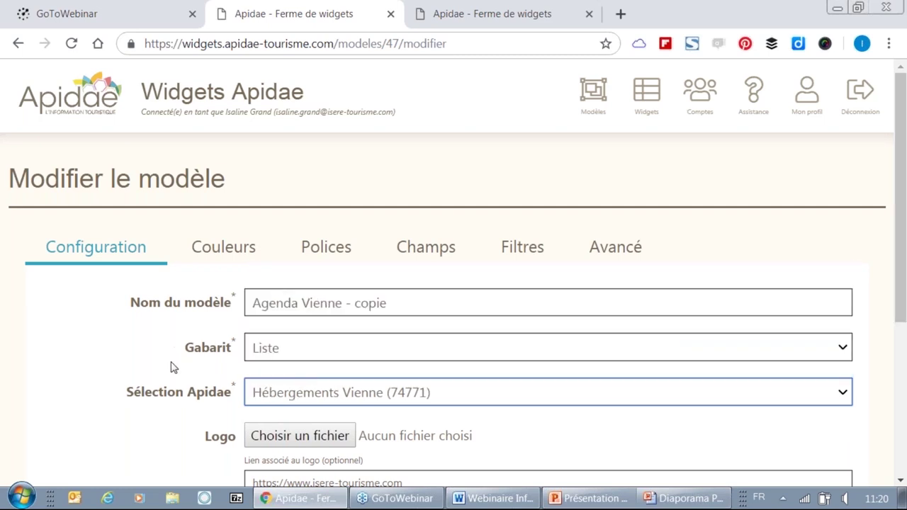
key(shift+Tab)
key(shift+Tab)
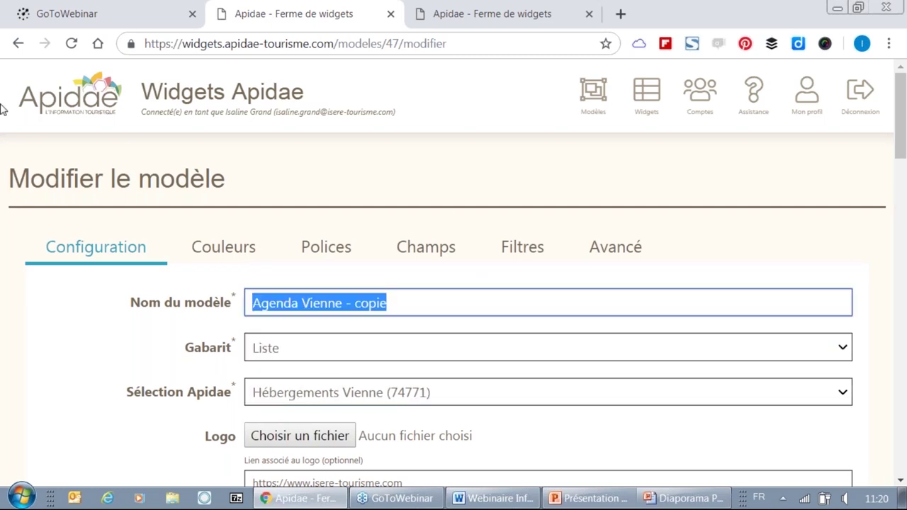
text(Hébergements Vienne)
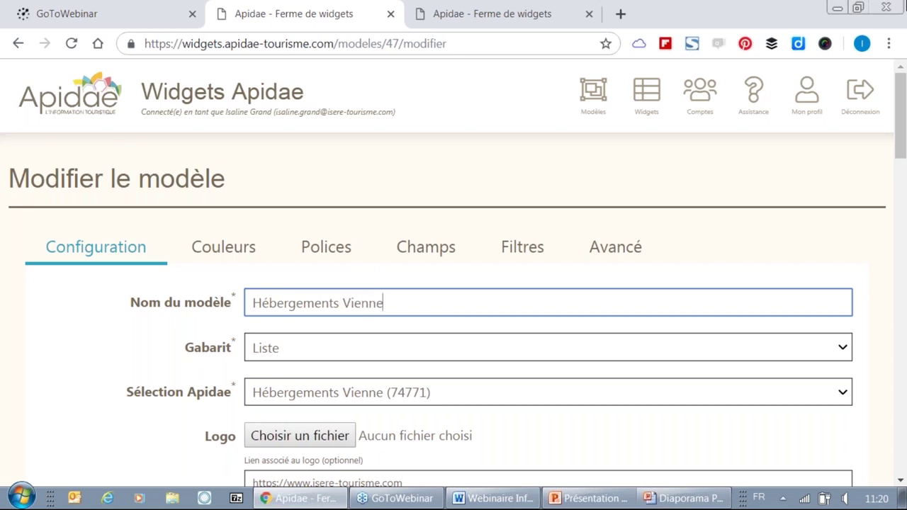
drag(905, 120, 904, 146)
In the Champs settings, paste the Clé panier from the Word notes into Id panier
click(430, 215)
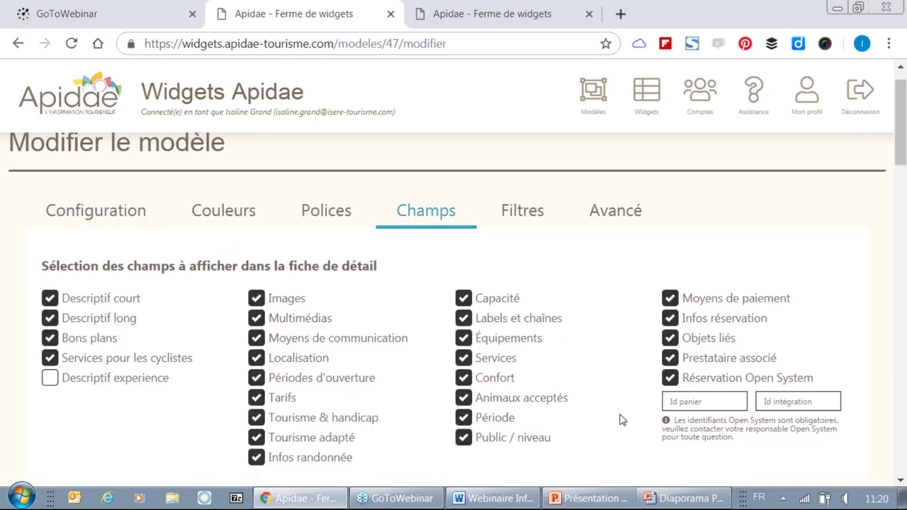
click(725, 398)
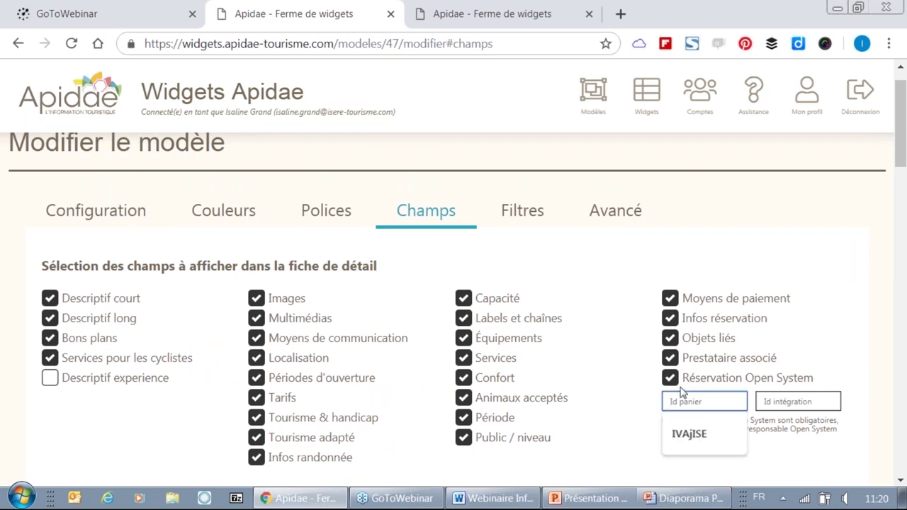
click(496, 498)
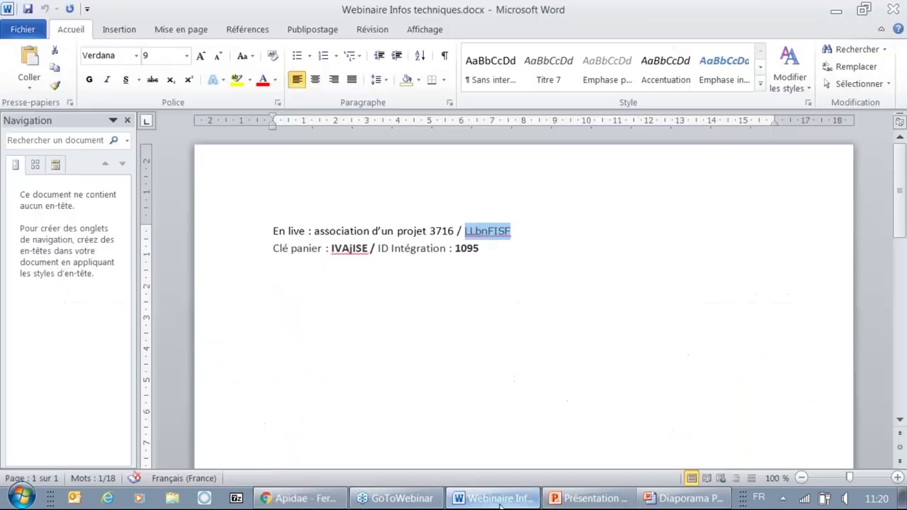
drag(370, 248, 331, 254)
key(ctrl+c)
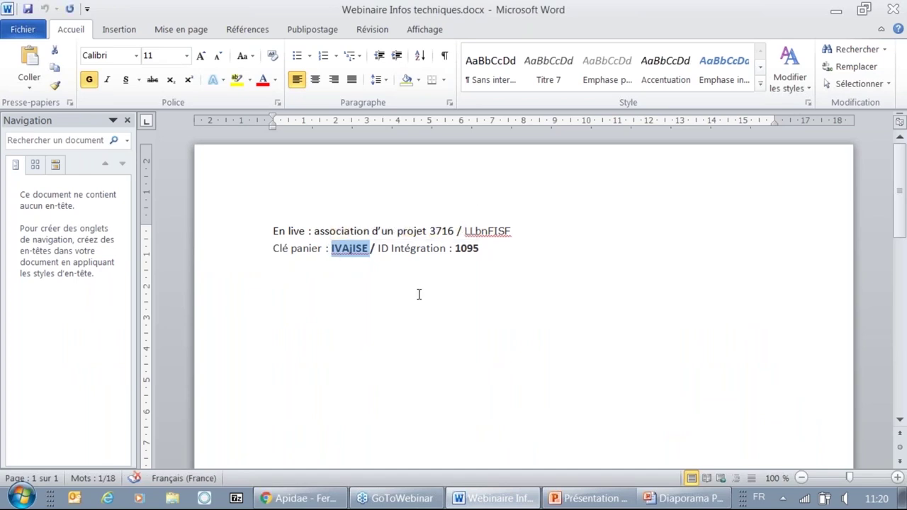
click(505, 499)
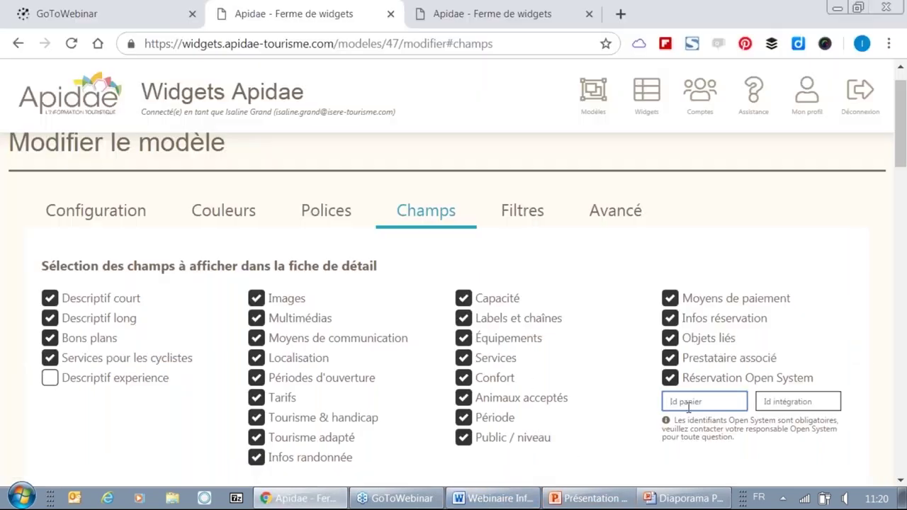
key(ctrl+v)
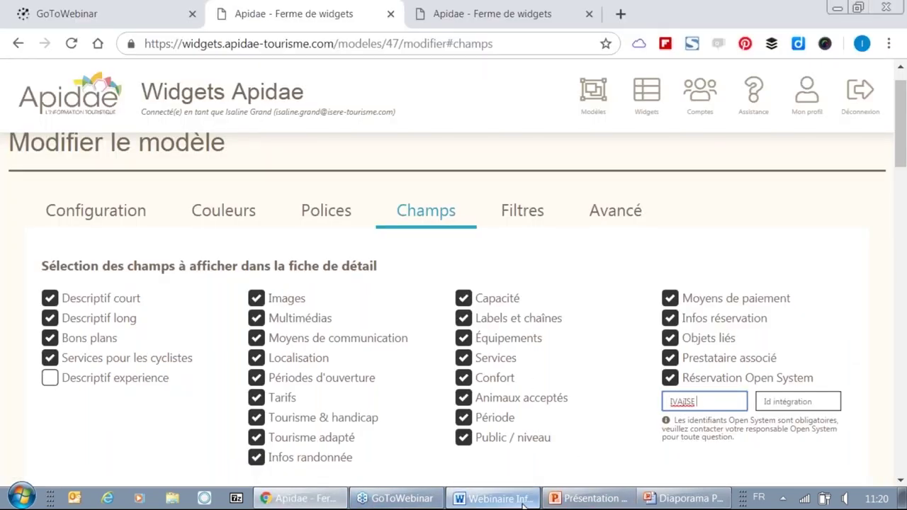
Copy the ID Intégration from the Word notes into the Id intégration field
click(508, 498)
drag(481, 249, 455, 254)
key(ctrl+c)
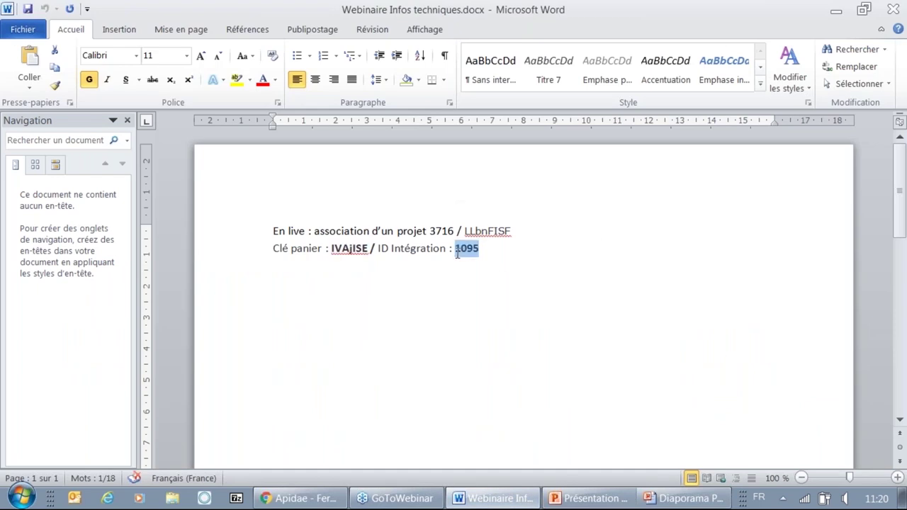
click(505, 499)
click(766, 401)
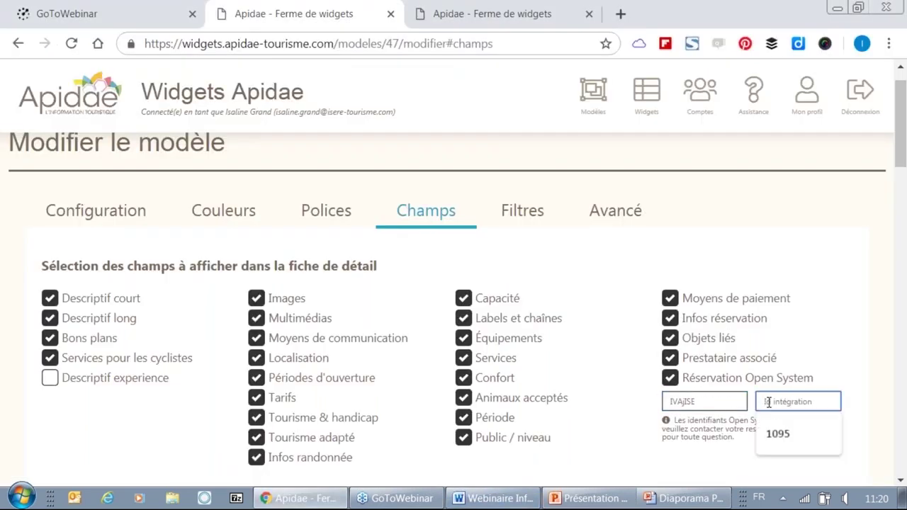
key(ctrl+v)
scroll(360, 368, down, 3)
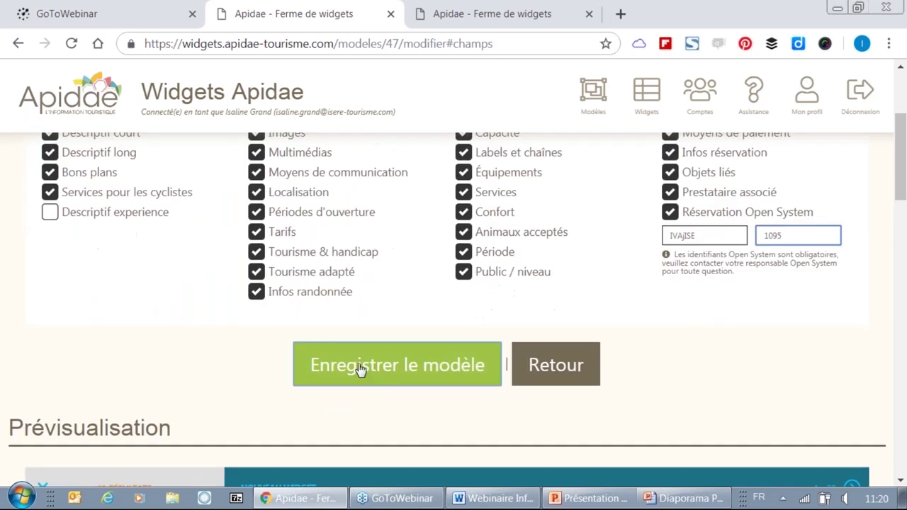
Save the Hébergements Vienne model with its Open System identifiers
click(360, 366)
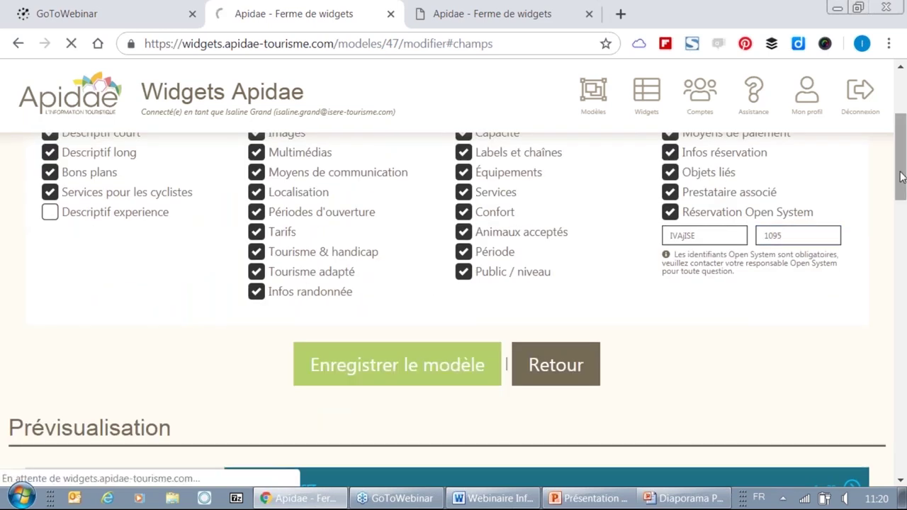
drag(903, 176, 906, 362)
scroll(92, 250, up, 4)
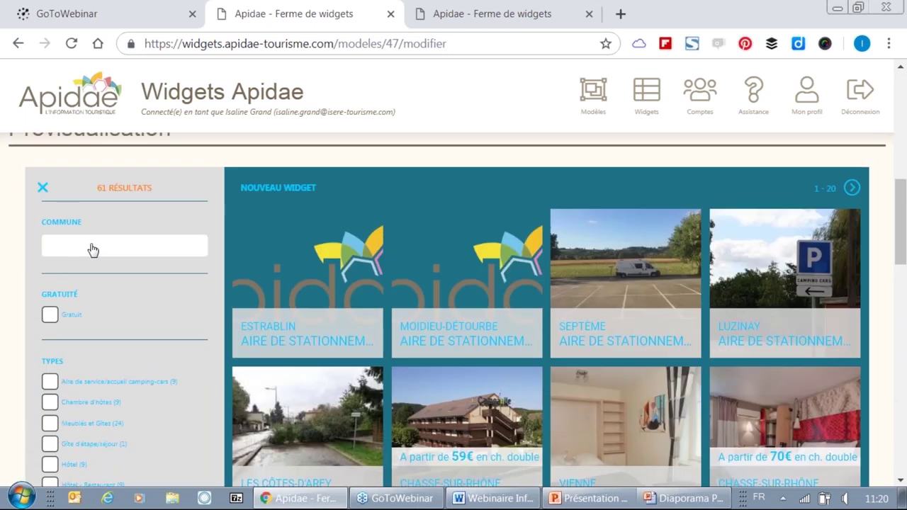
Filter the preview to Chasse-sur-Rhône (38670), then clear it to show all 61 results
click(92, 249)
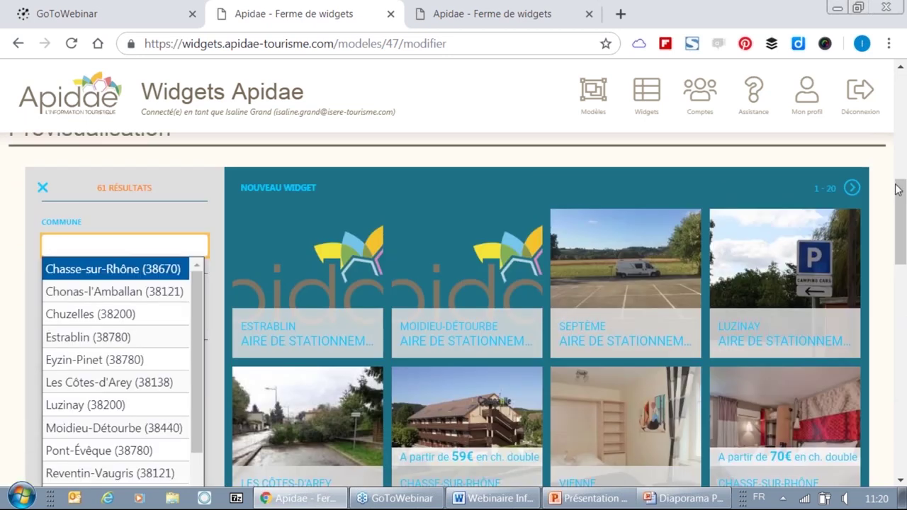
scroll(904, 205, down, 2)
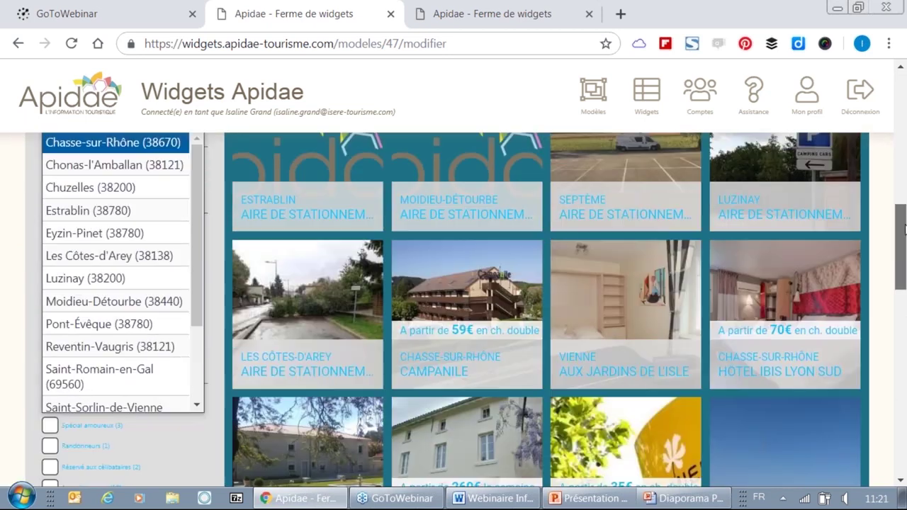
scroll(113, 189, up, 2)
click(156, 290)
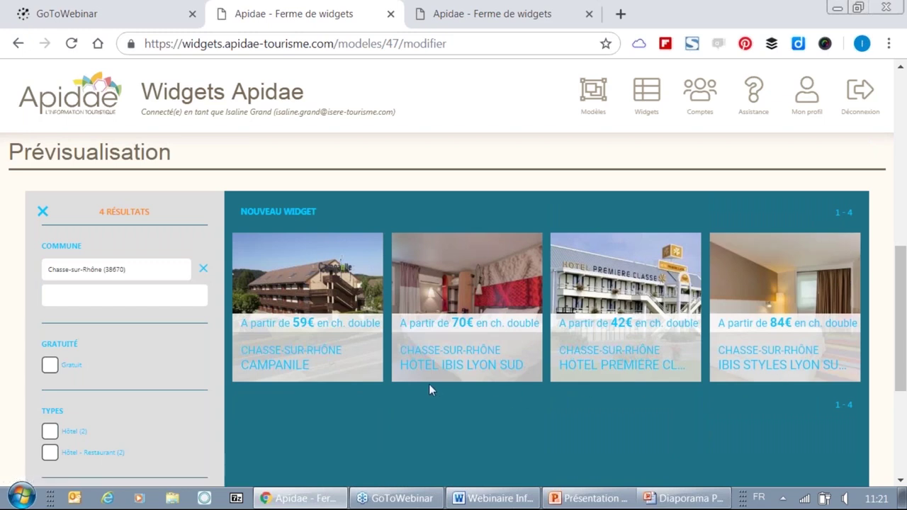
click(205, 270)
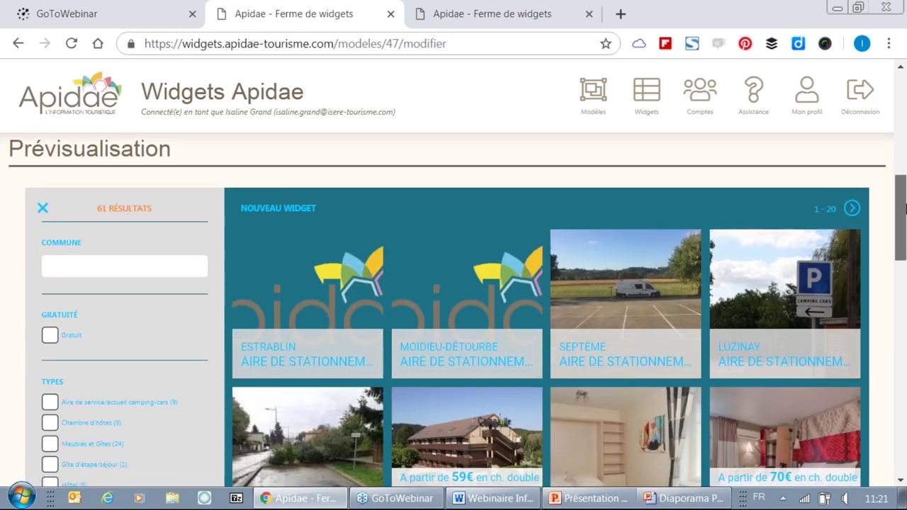
scroll(904, 243, down, 2)
drag(905, 245, 905, 91)
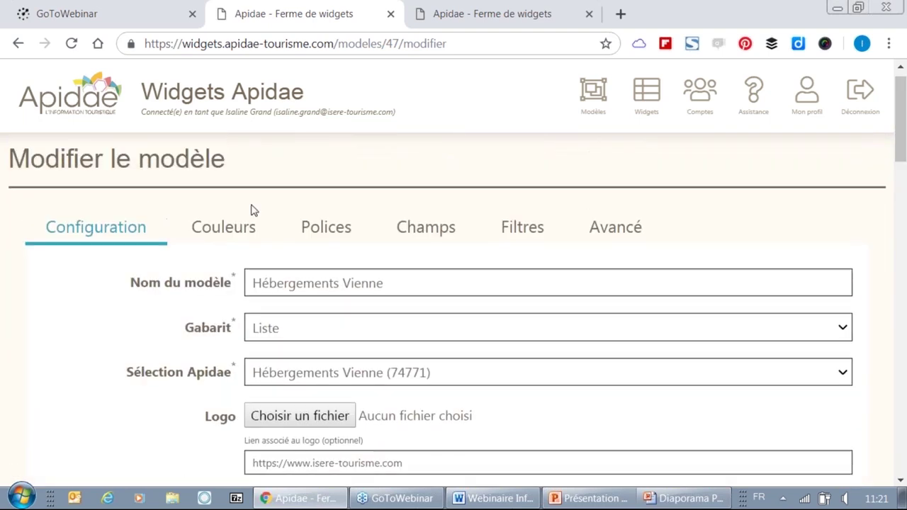
click(224, 234)
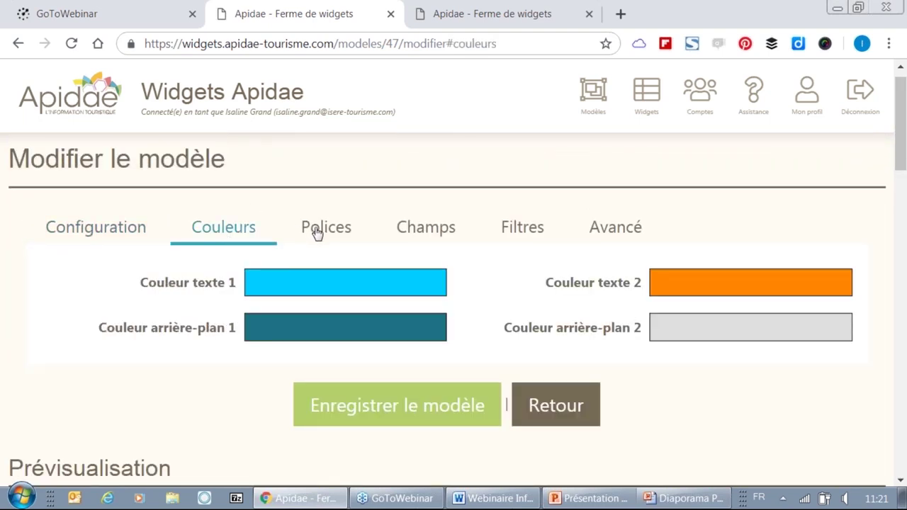
Review font and filter settings, save Hébergements Vienne, then duplicate it as 'Hébergements Vienne - copie'
click(316, 233)
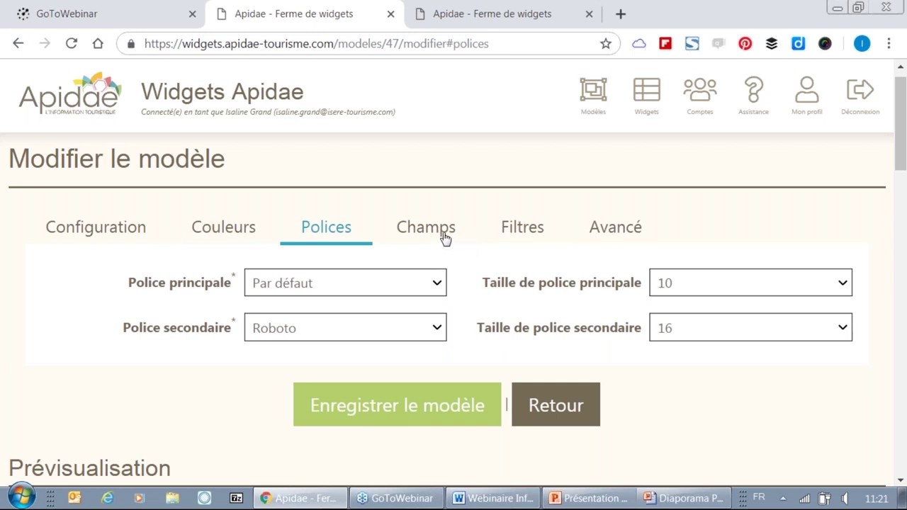
click(506, 240)
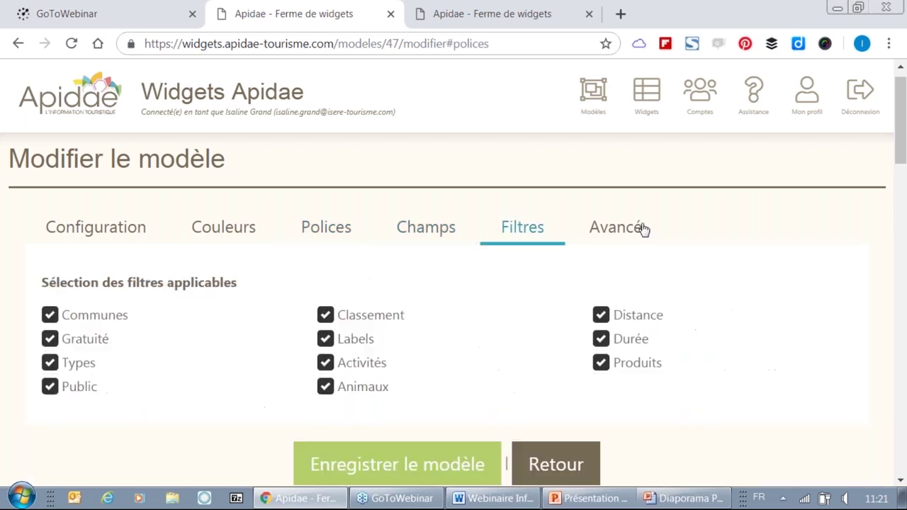
scroll(496, 318, down, 1)
click(453, 380)
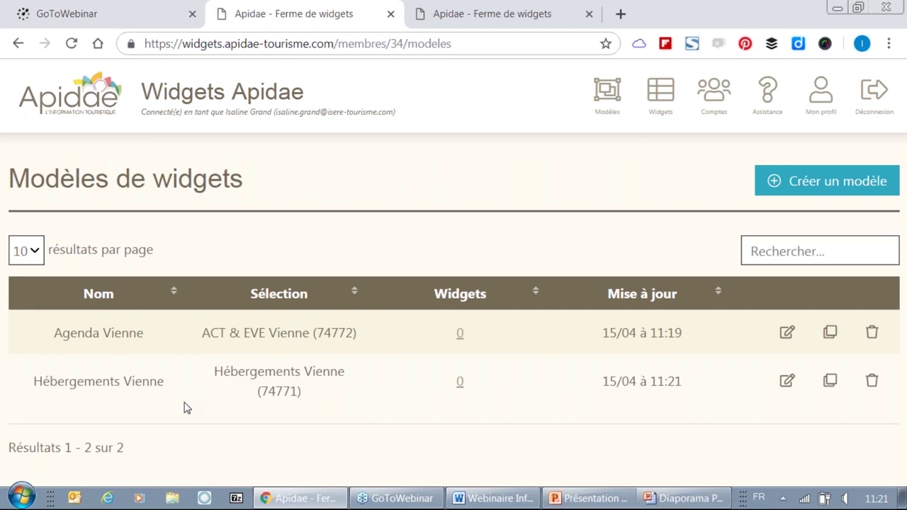
click(829, 381)
click(524, 137)
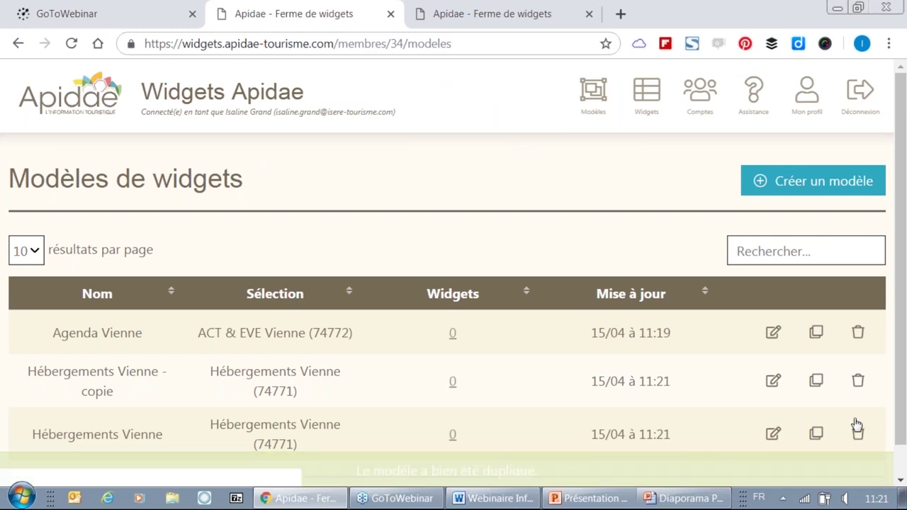
Give the copy Liste + carte interactive layout, Rando Isère (74774) selection, and the name Randonnées Isère
click(773, 381)
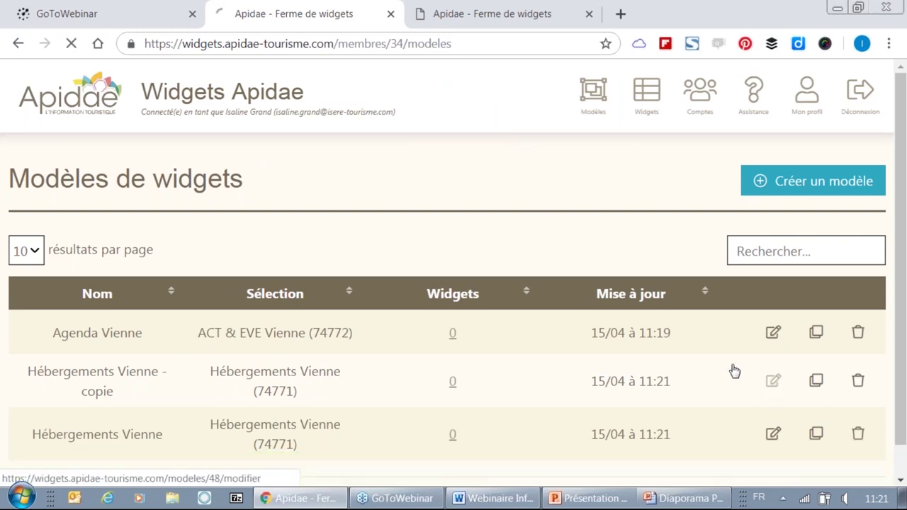
scroll(363, 219, down, 1)
scroll(361, 221, down, 1)
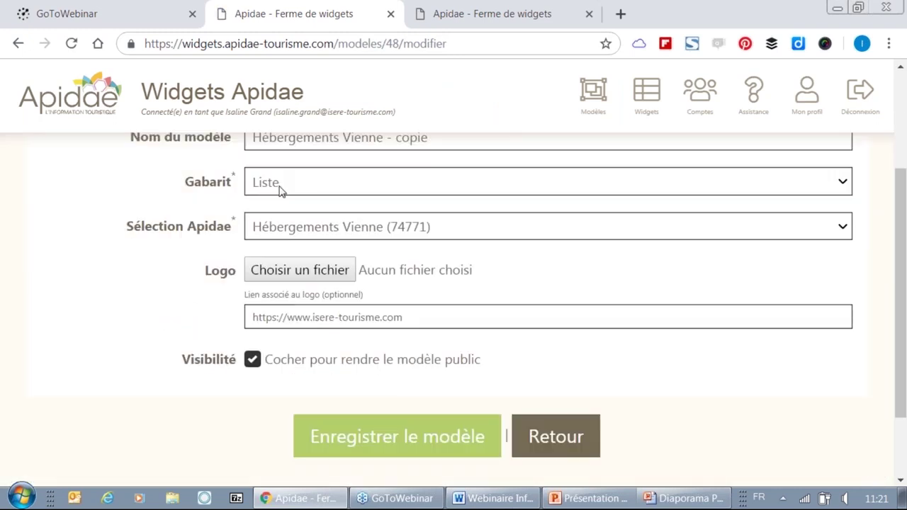
click(282, 188)
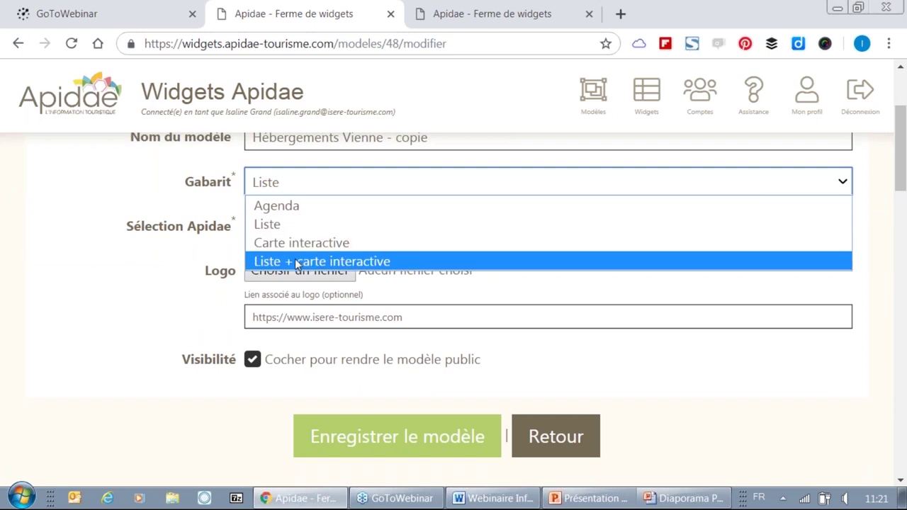
click(296, 262)
scroll(352, 310, up, 1)
click(389, 309)
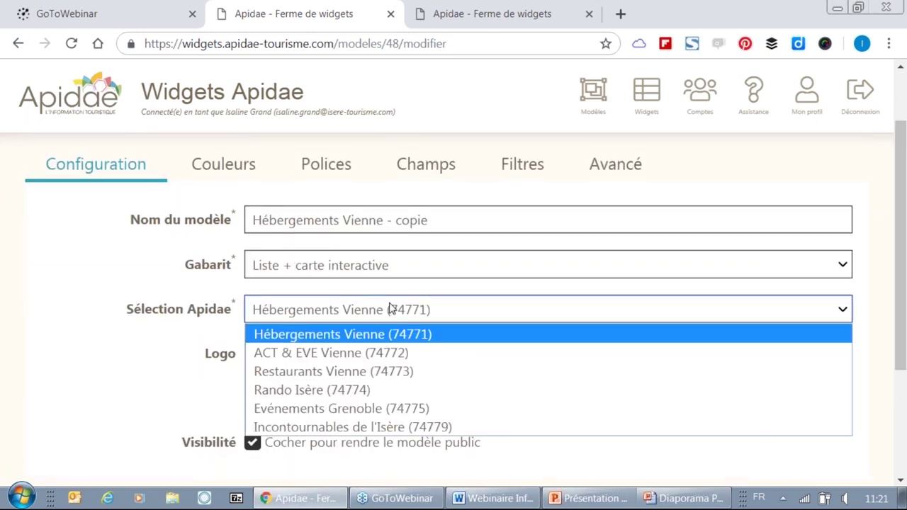
click(306, 389)
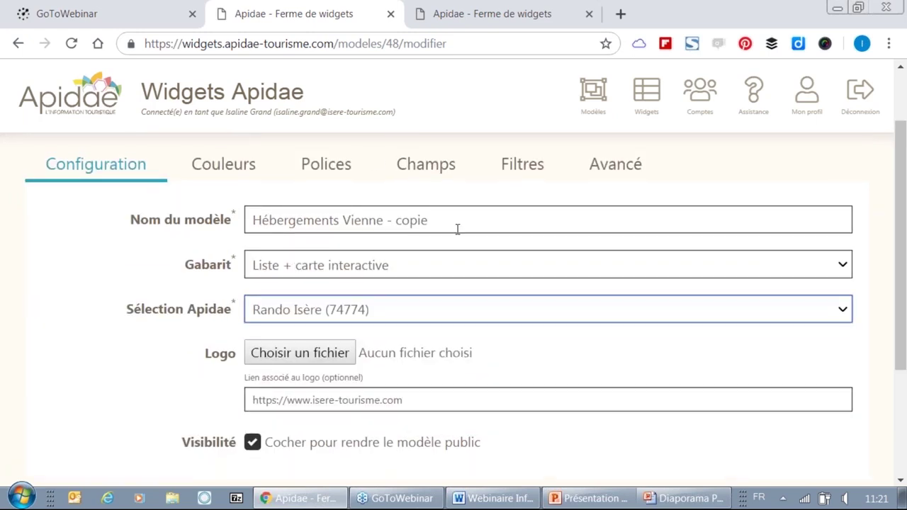
drag(457, 229, 48, 211)
text(Randon)
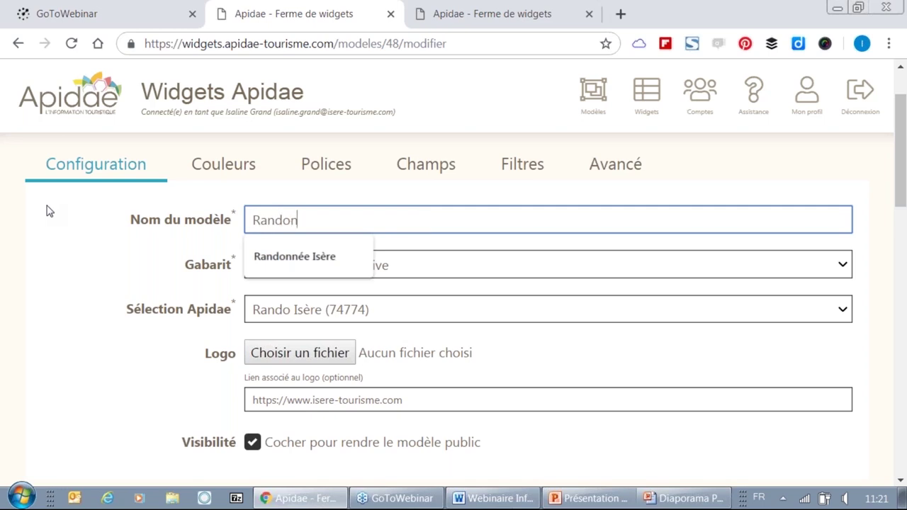
text(nées Isère)
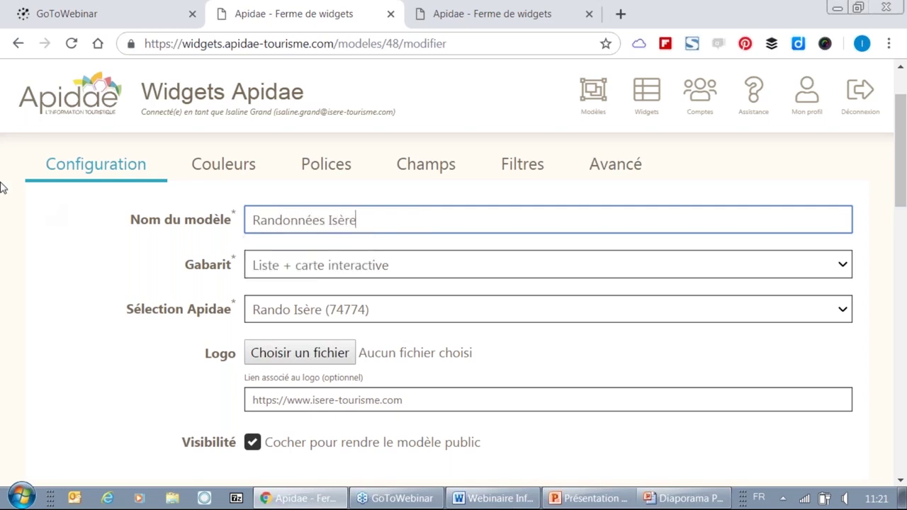
scroll(405, 289, down, 3)
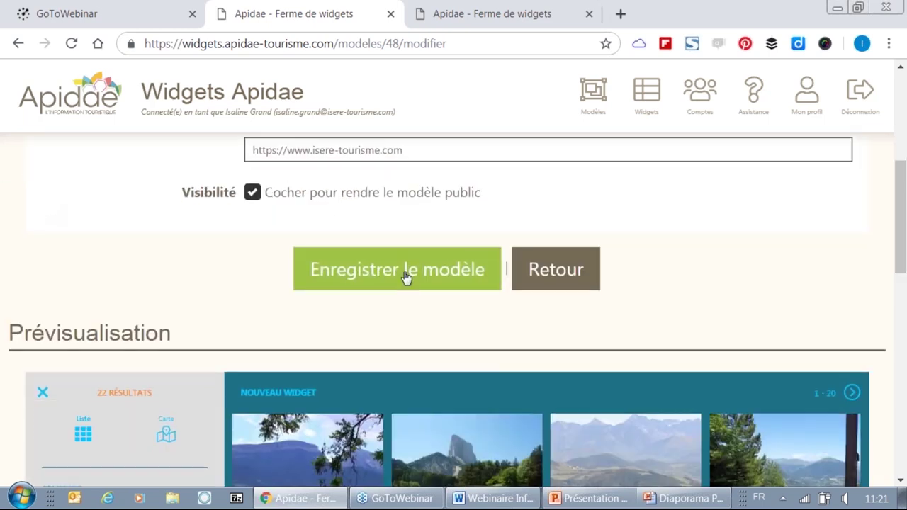
Switch the Prévisualisation of the widget to its Carte view
scroll(406, 280, down, 2)
scroll(406, 279, down, 2)
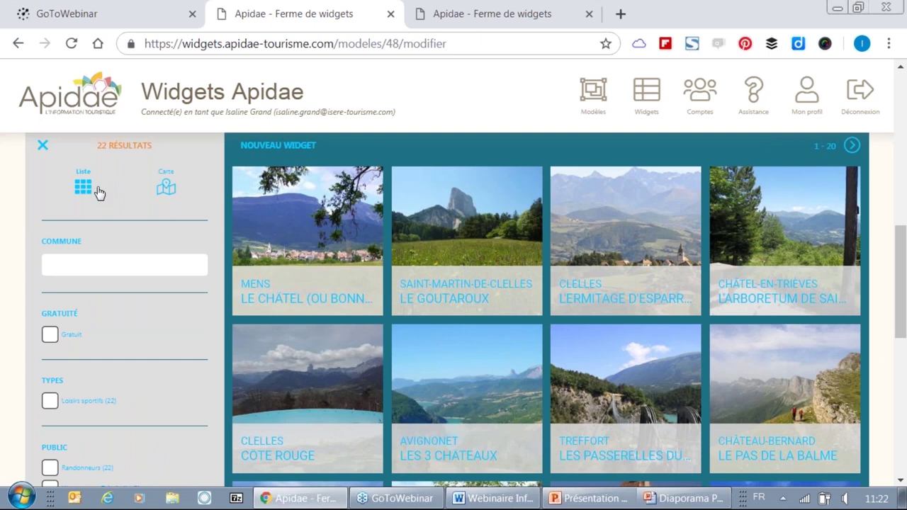
scroll(167, 268, up, 1)
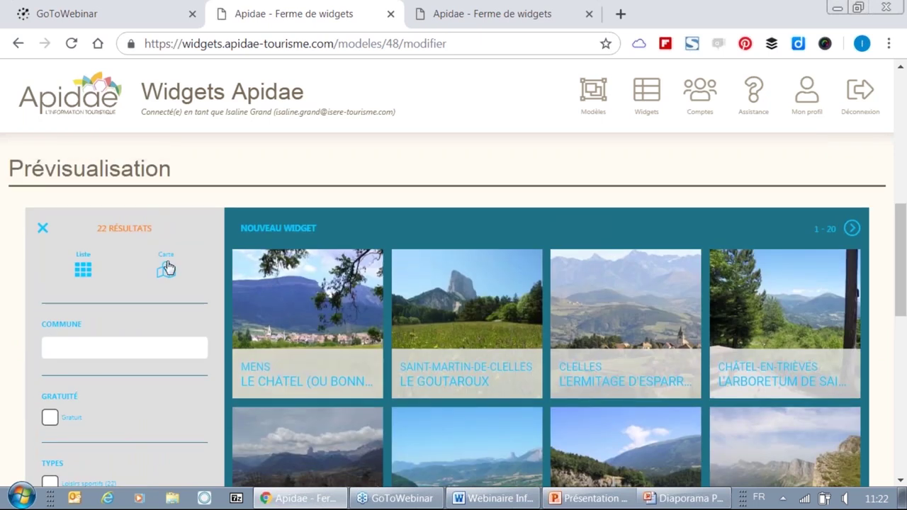
click(168, 267)
scroll(460, 288, down, 1)
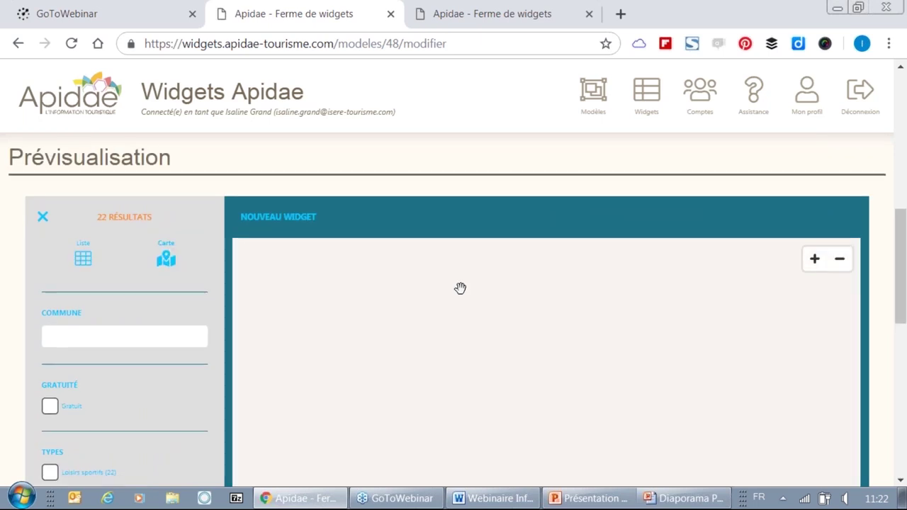
scroll(460, 287, down, 2)
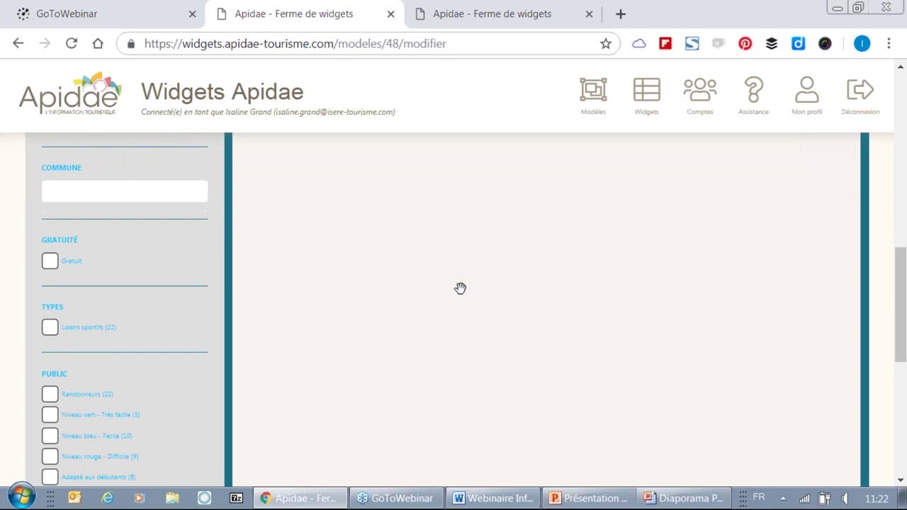
scroll(461, 288, up, 5)
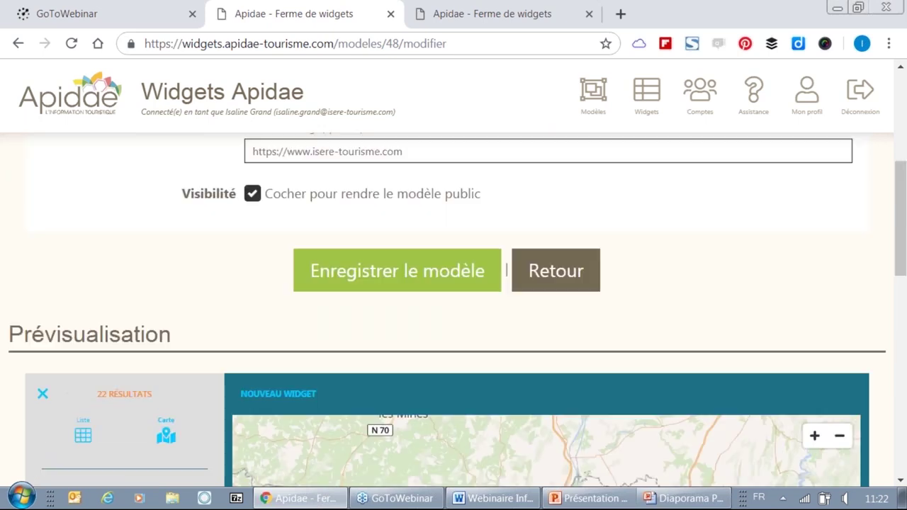
scroll(461, 288, down, 2)
scroll(714, 374, down, 2)
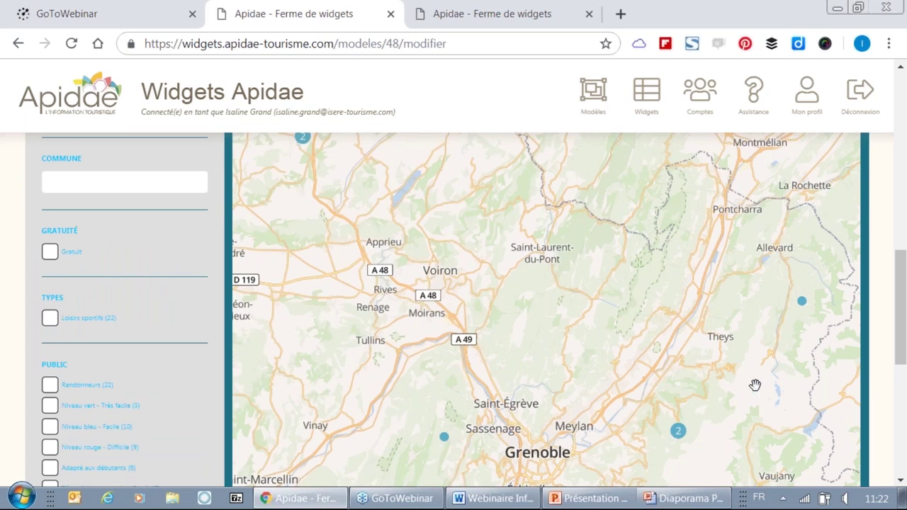
Zoom into the marker cluster and open Le Lac Blanc's details through En savoir plus
click(679, 432)
scroll(680, 434, down, 1)
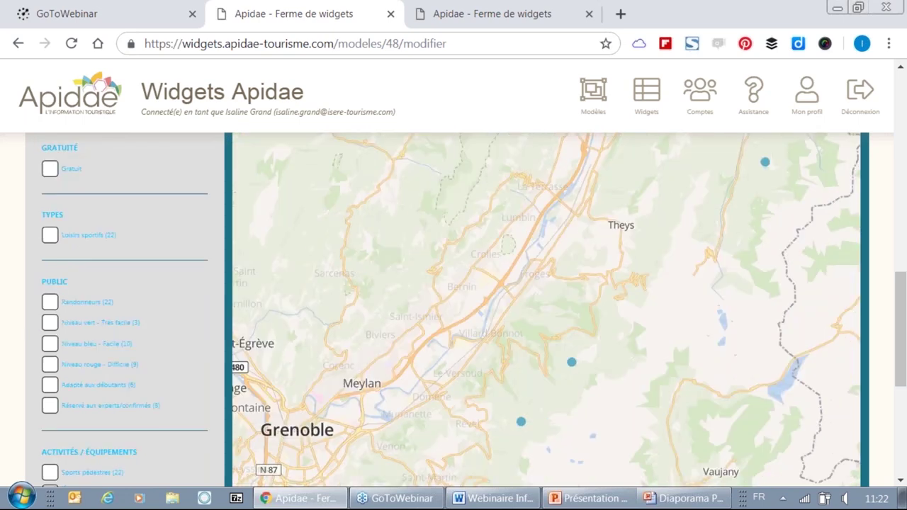
click(572, 362)
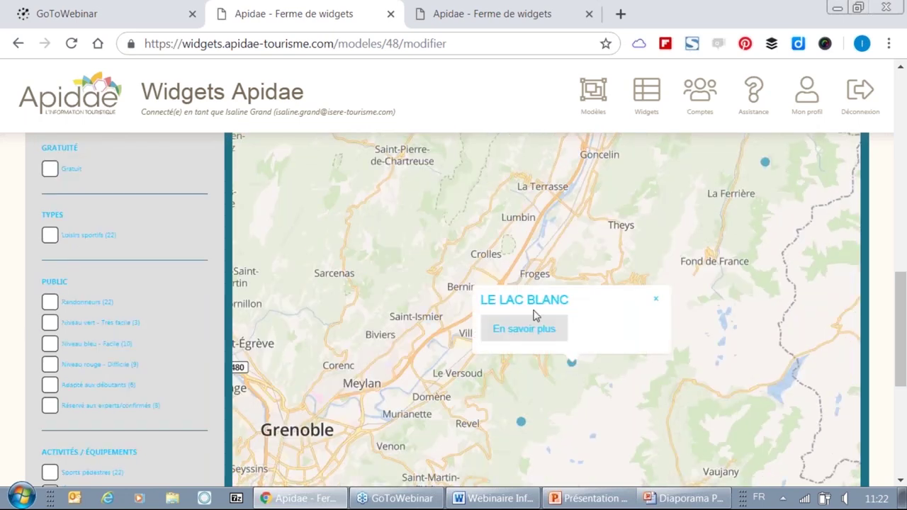
click(510, 332)
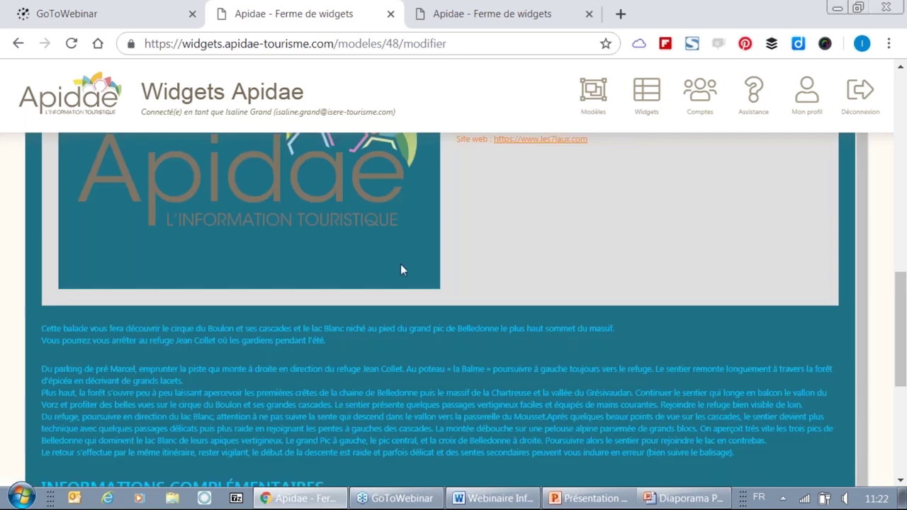
scroll(403, 267, up, 3)
scroll(404, 277, down, 1)
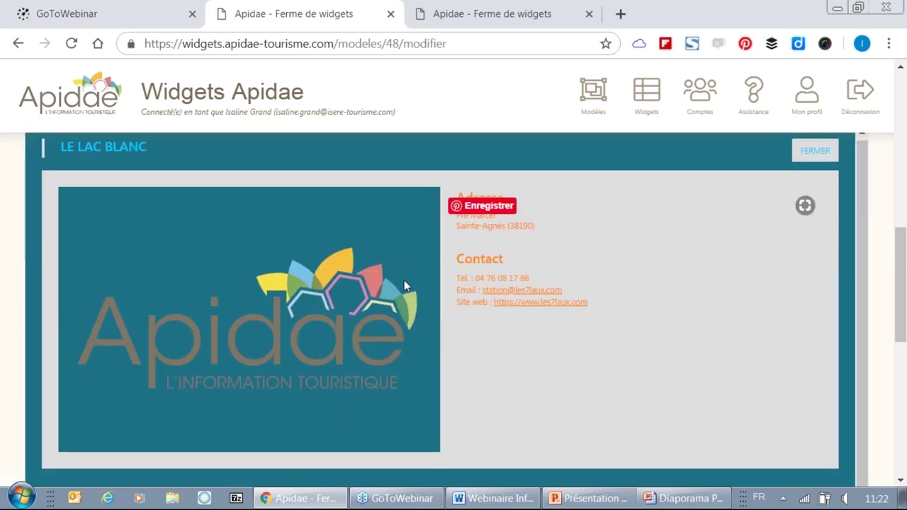
scroll(404, 286, down, 8)
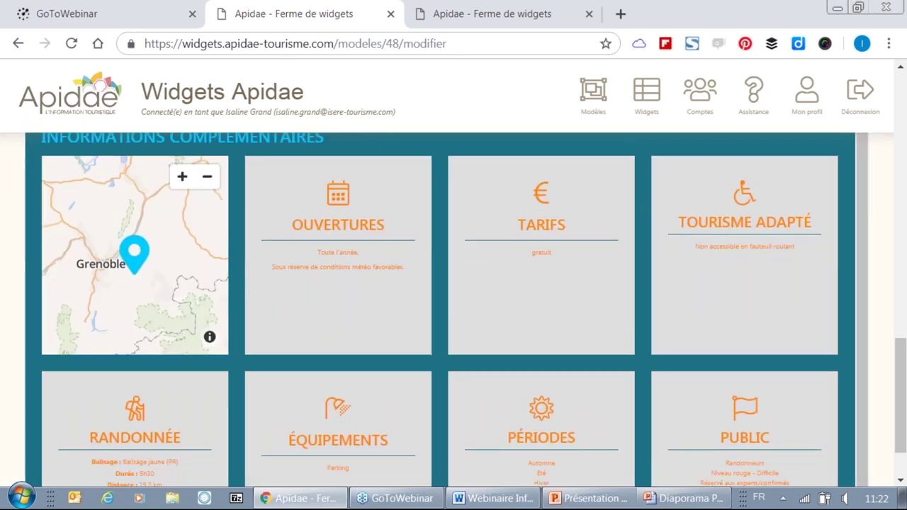
scroll(339, 336, down, 2)
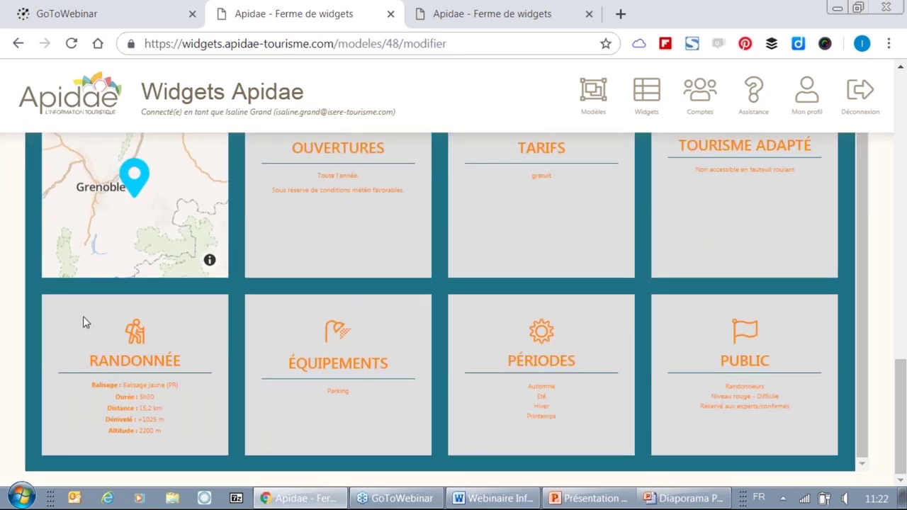
drag(117, 339, 173, 443)
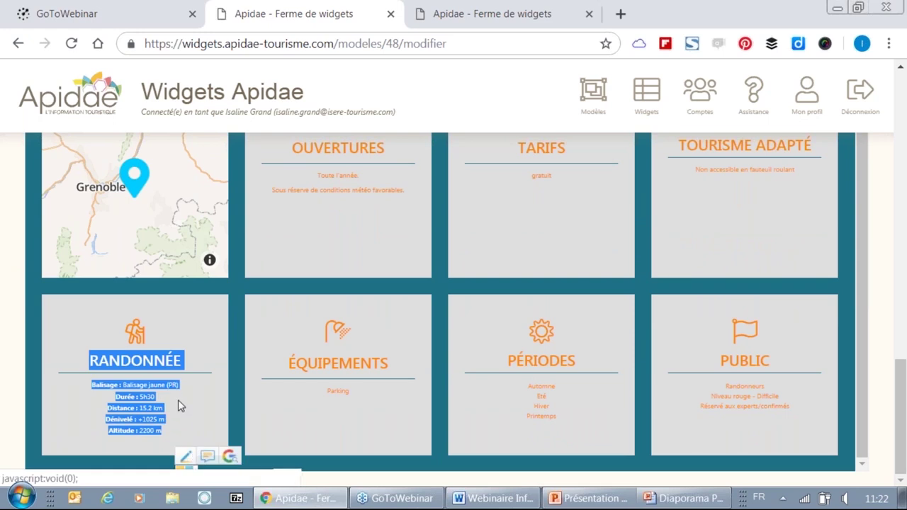
click(209, 398)
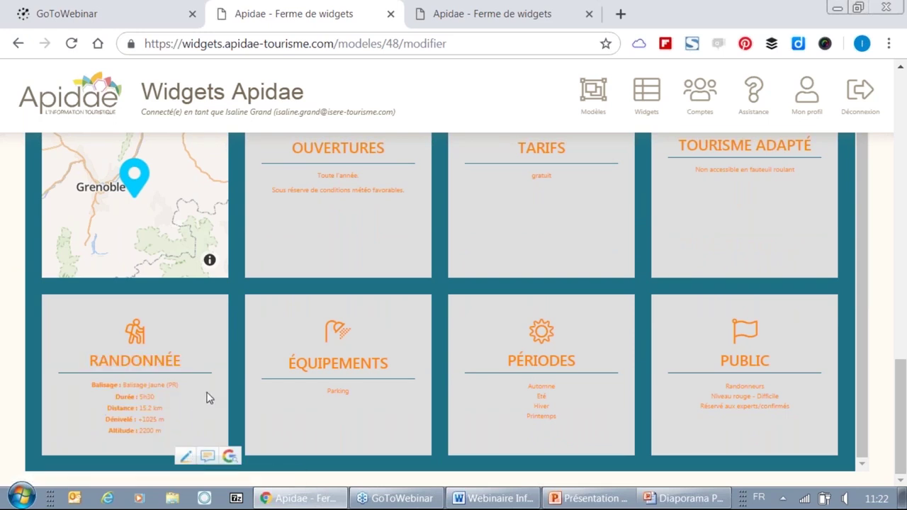
scroll(209, 398, up, 5)
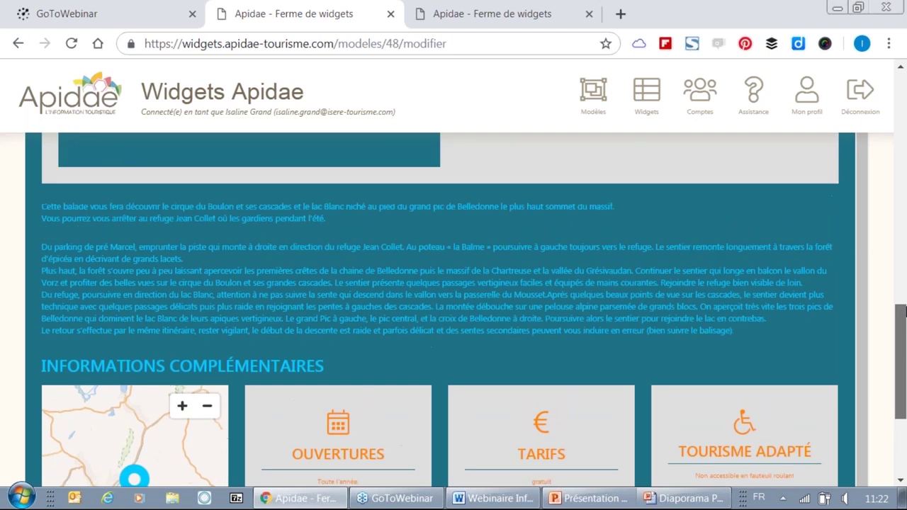
drag(898, 360, 898, 179)
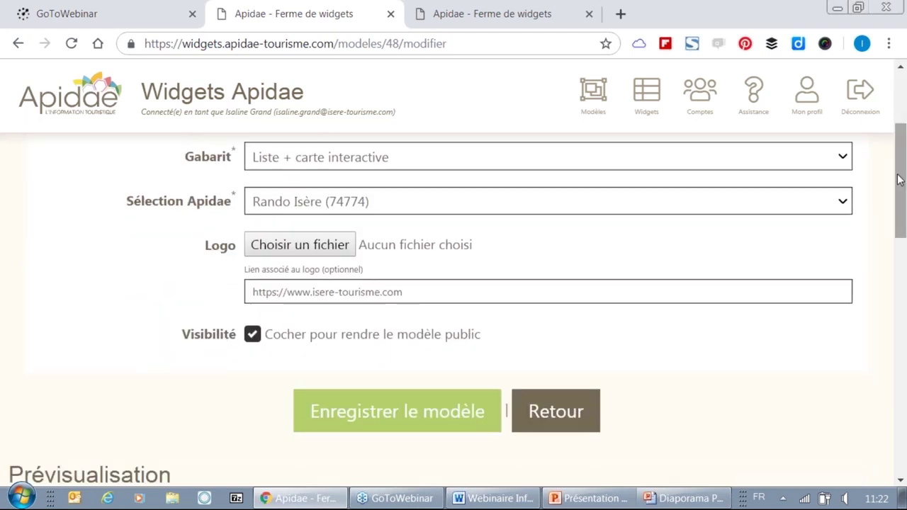
Save Randonnées Isère with Enregistrer le modèle, then return home via the Apidae logo
click(369, 411)
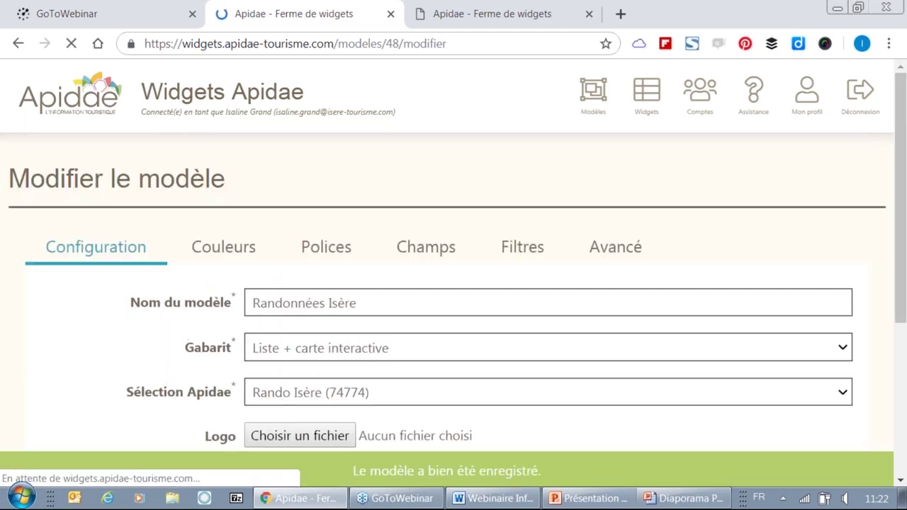
click(79, 107)
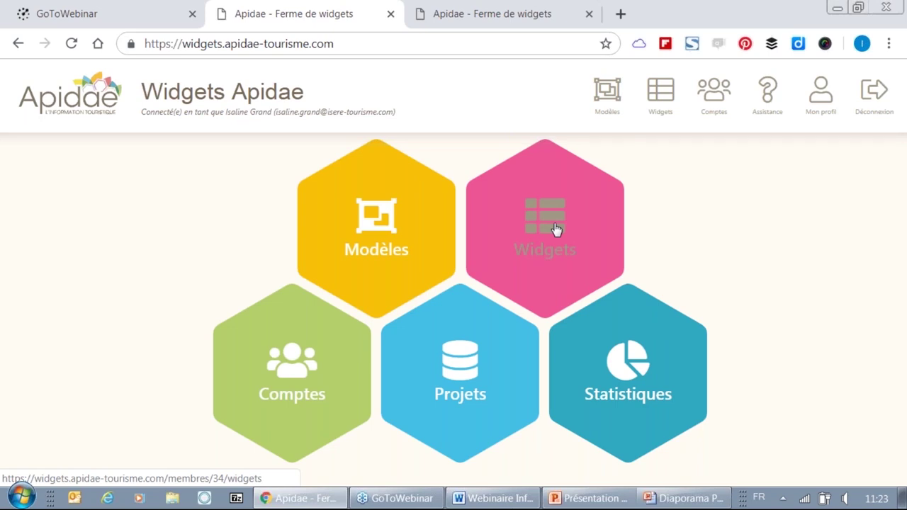
click(301, 385)
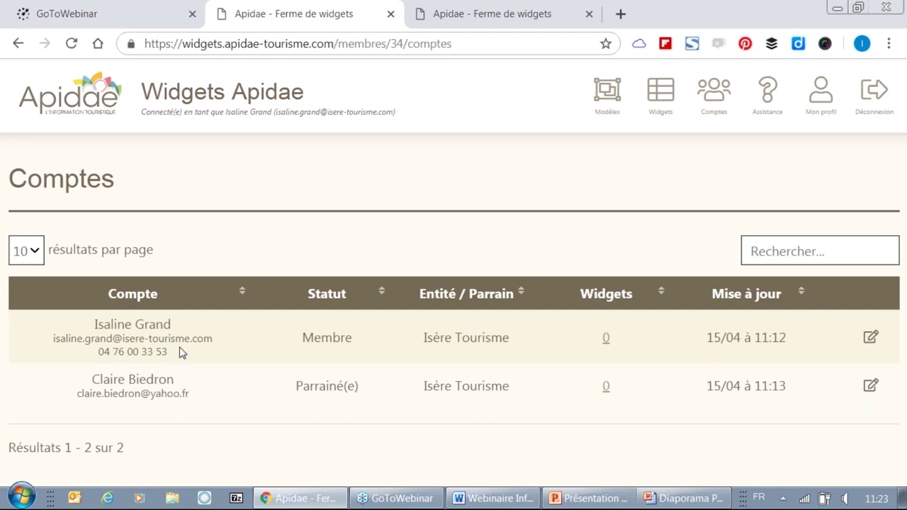
drag(179, 352, 95, 323)
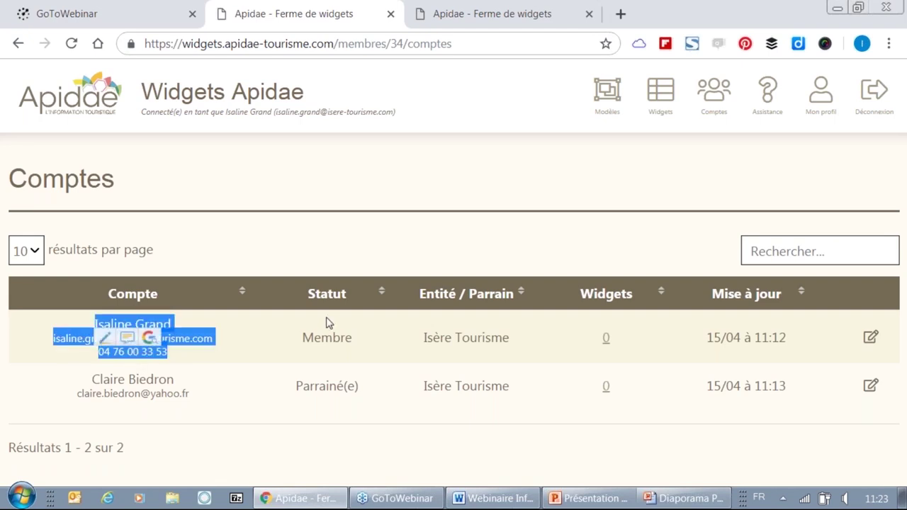
click(481, 333)
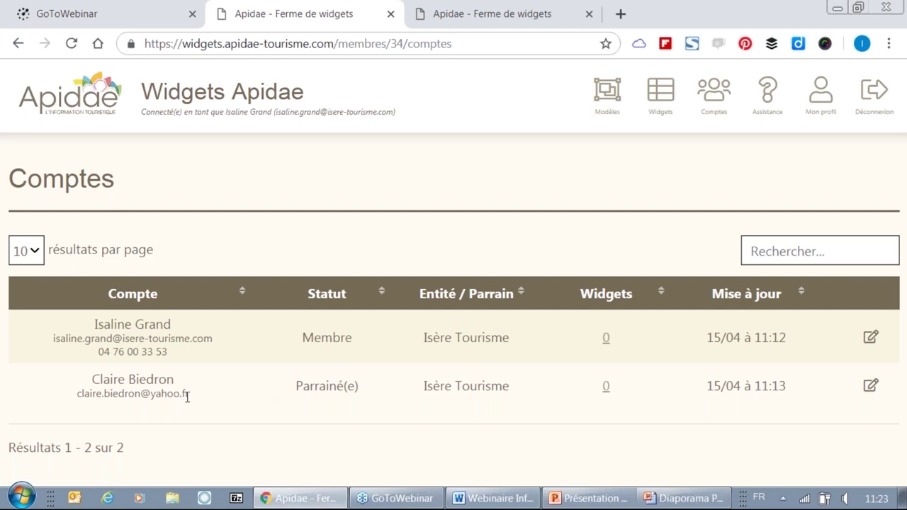
drag(187, 397, 68, 395)
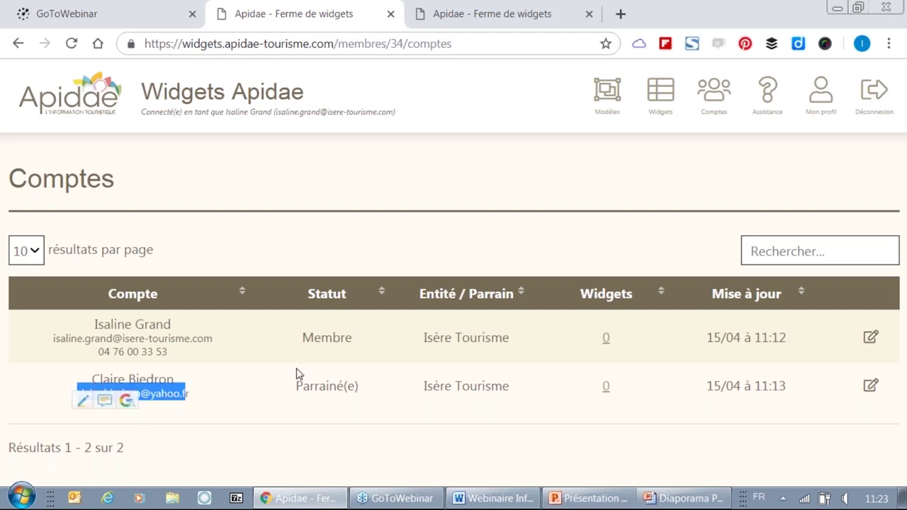
click(311, 384)
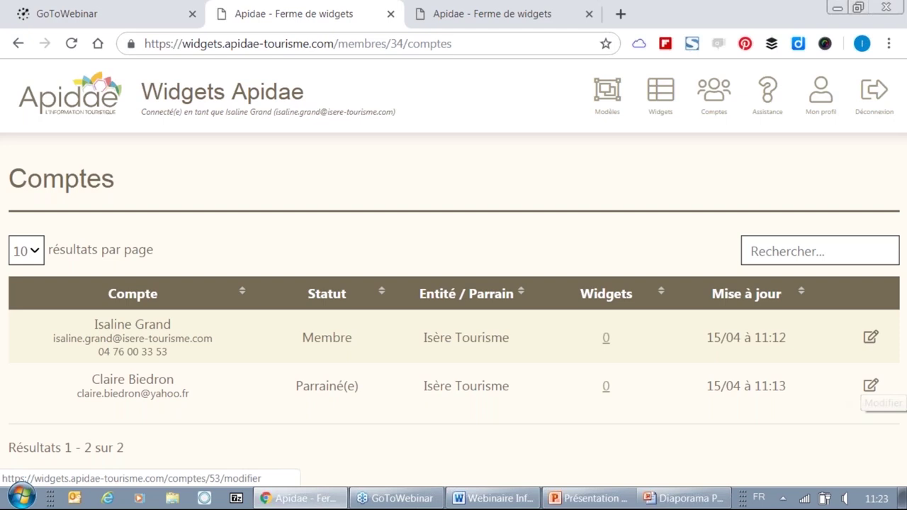
Raise the sponsored account's Widgets autorisés limit to 2 and validate it
click(873, 390)
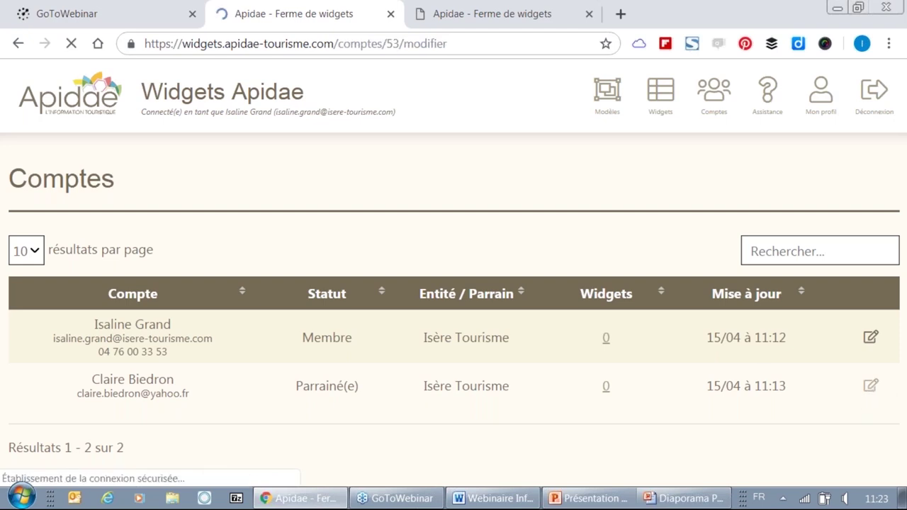
scroll(435, 314, down, 1)
click(348, 383)
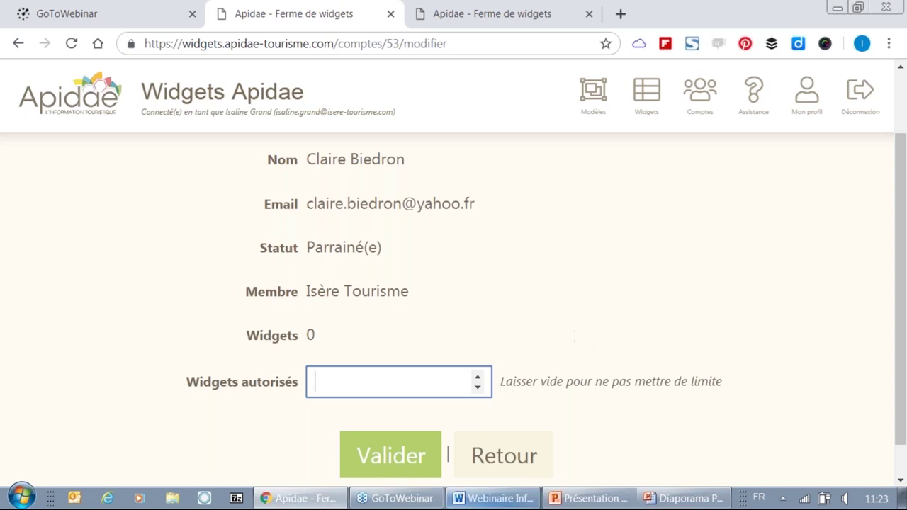
mouse_move(496, 498)
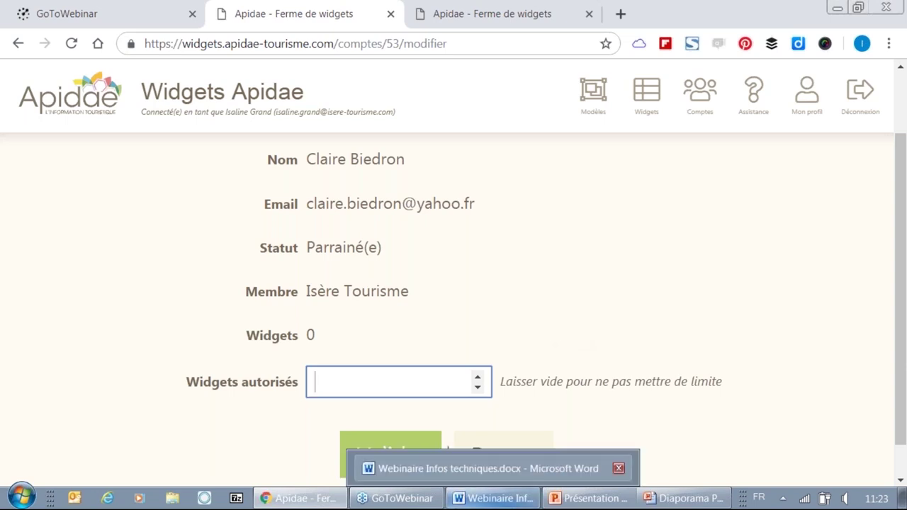
click(477, 378)
click(477, 377)
click(386, 467)
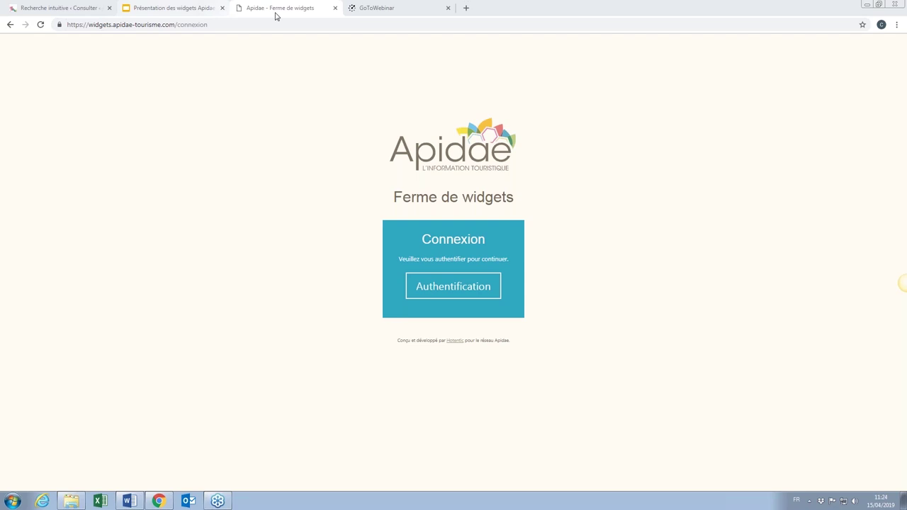
Switch to the Recherche intuitive tab and back to reach the account's empty Widgets page
click(57, 7)
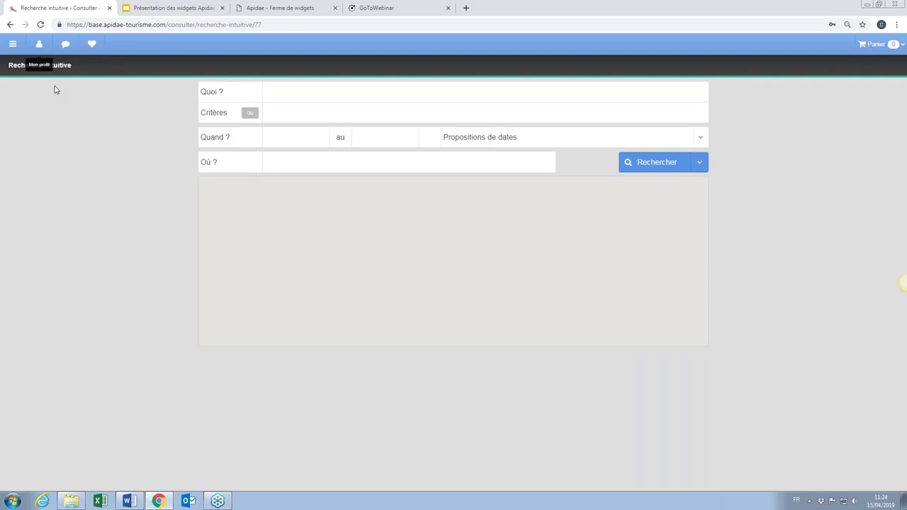
key(ctrl+3)
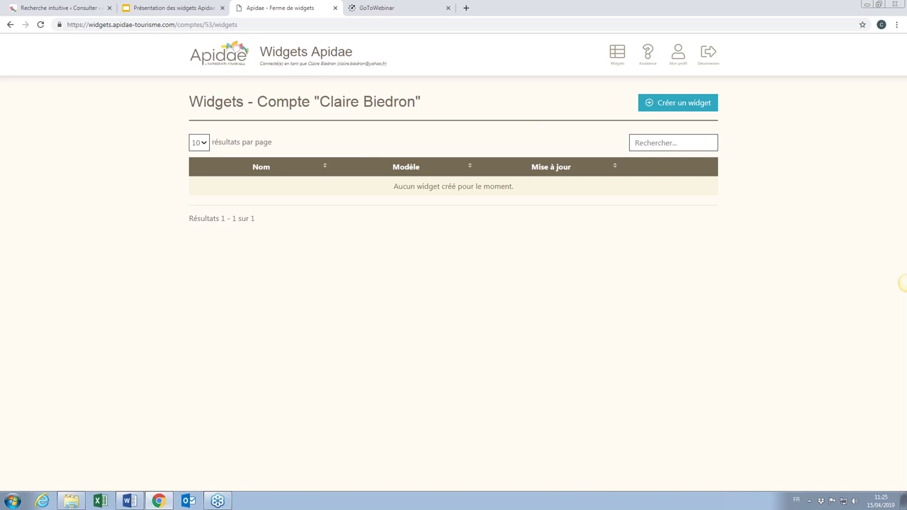
Start a new widget and enter the name Agenda
click(667, 107)
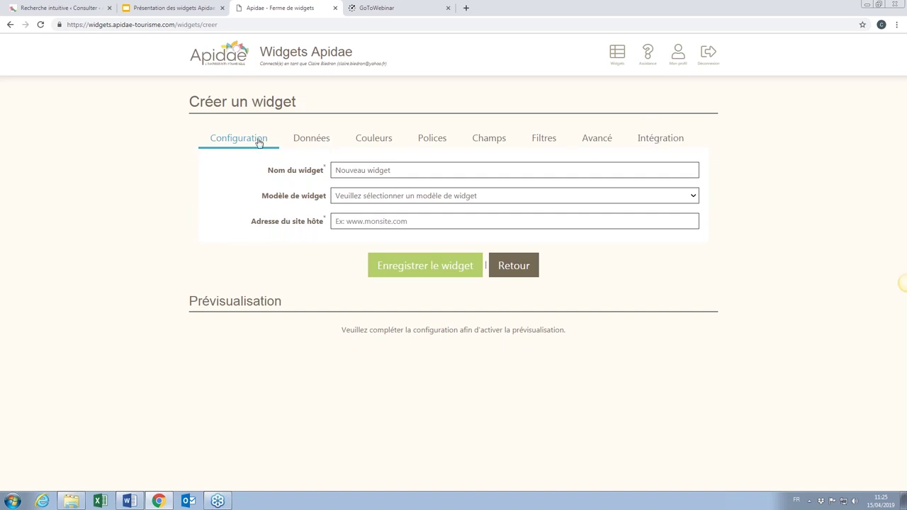
click(347, 168)
text(Agenda)
click(355, 198)
click(354, 198)
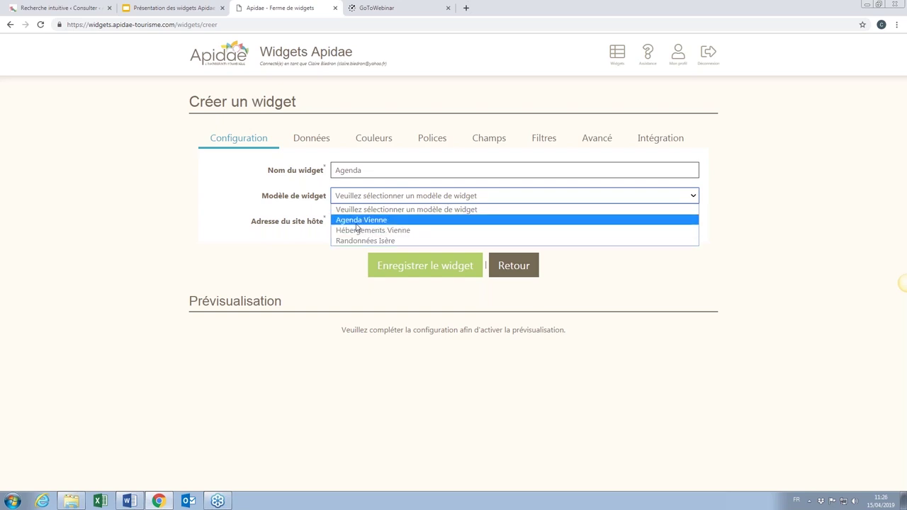
click(357, 225)
click(365, 222)
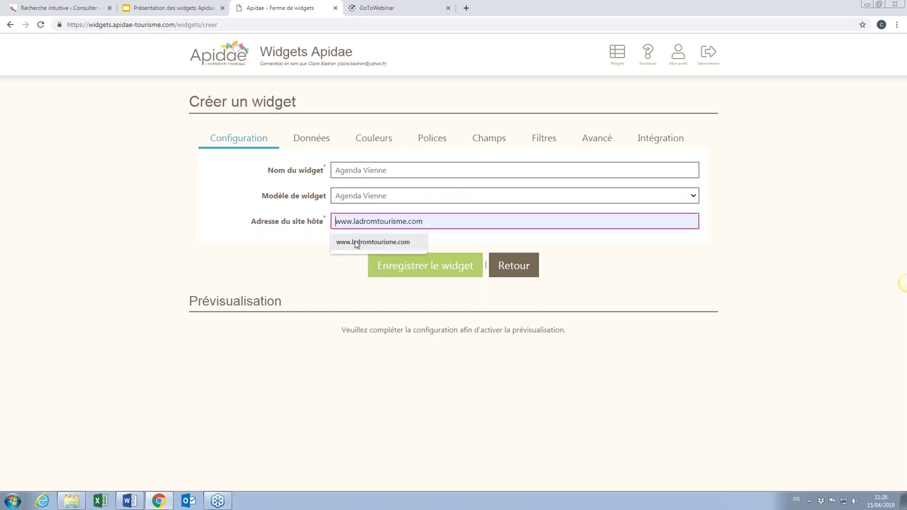
click(354, 242)
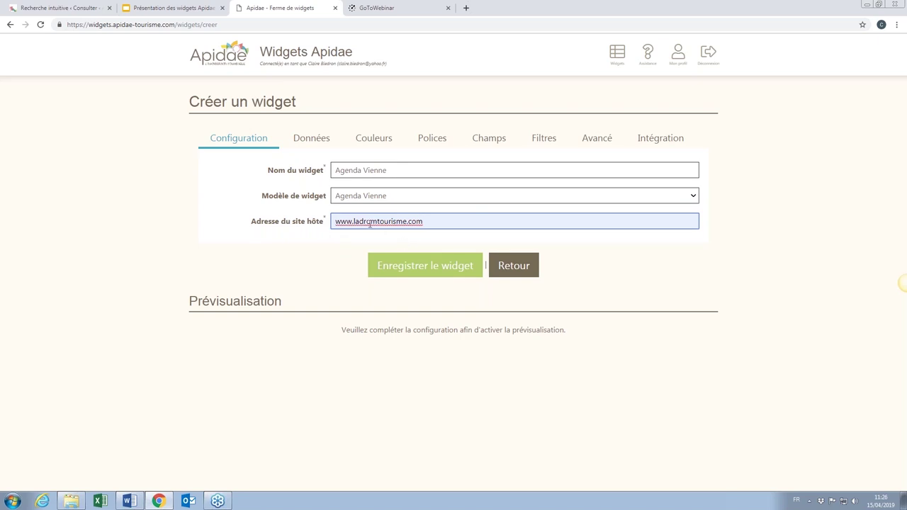
click(372, 222)
text(e)
click(447, 217)
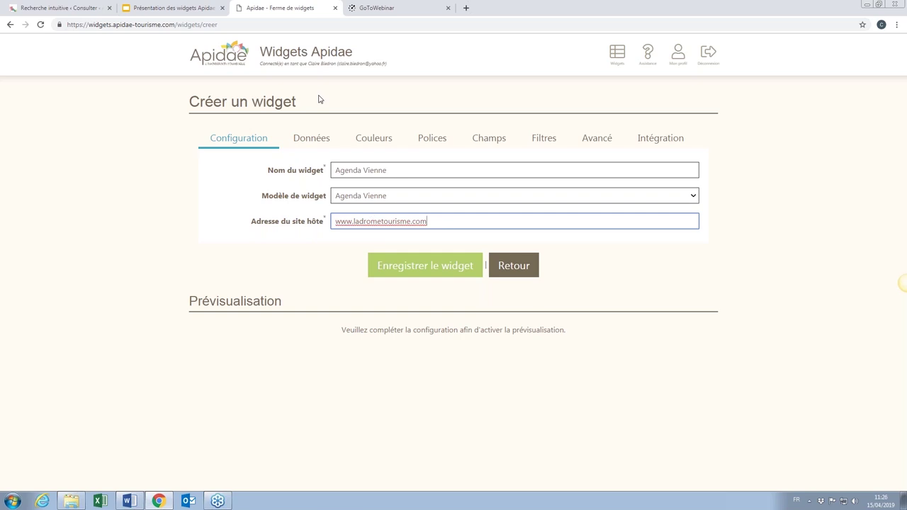
click(320, 136)
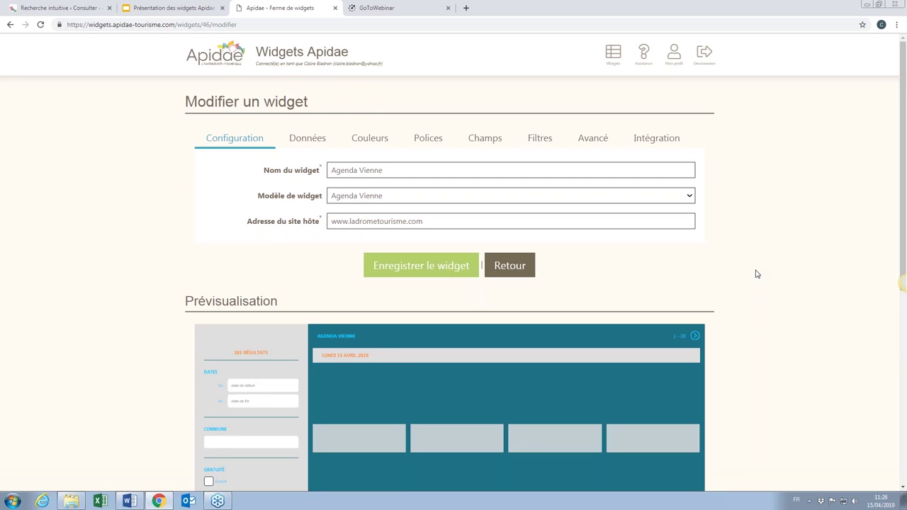
Look through the event preview, then open the Données settings' Langue dropdown
scroll(755, 274, down, 1)
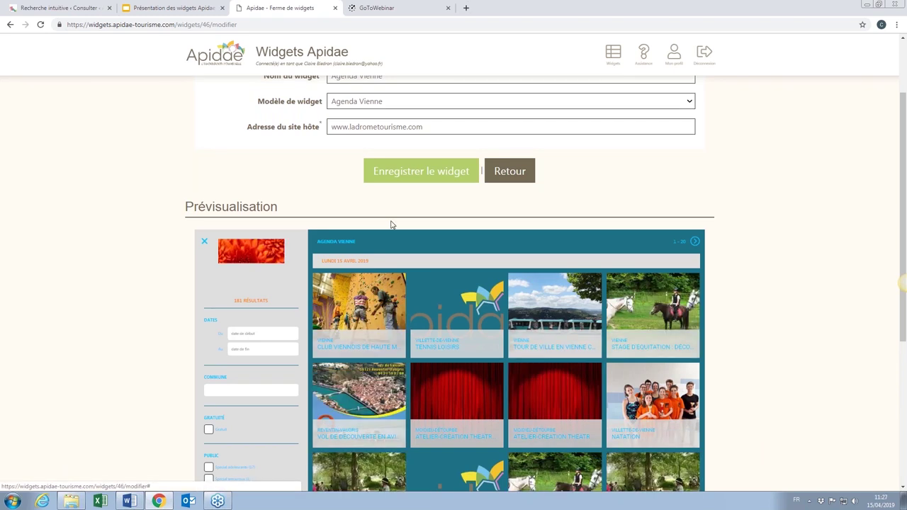
scroll(391, 224, up, 2)
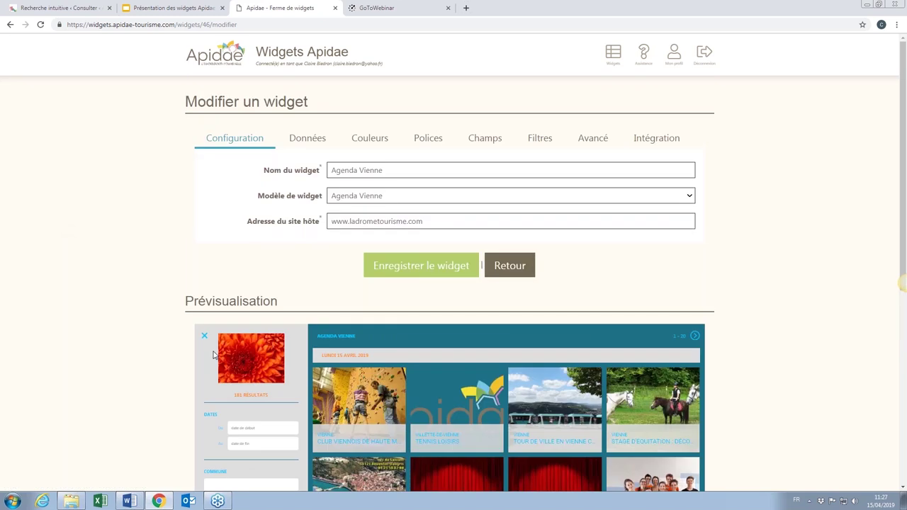
click(307, 137)
click(352, 166)
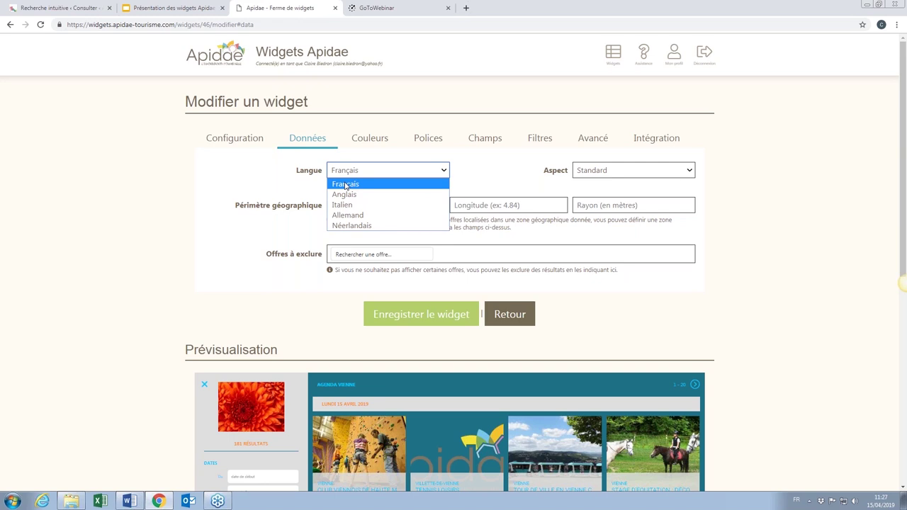
Keep Français as the language, then select latitude 45.541431 in the Word notes
click(345, 185)
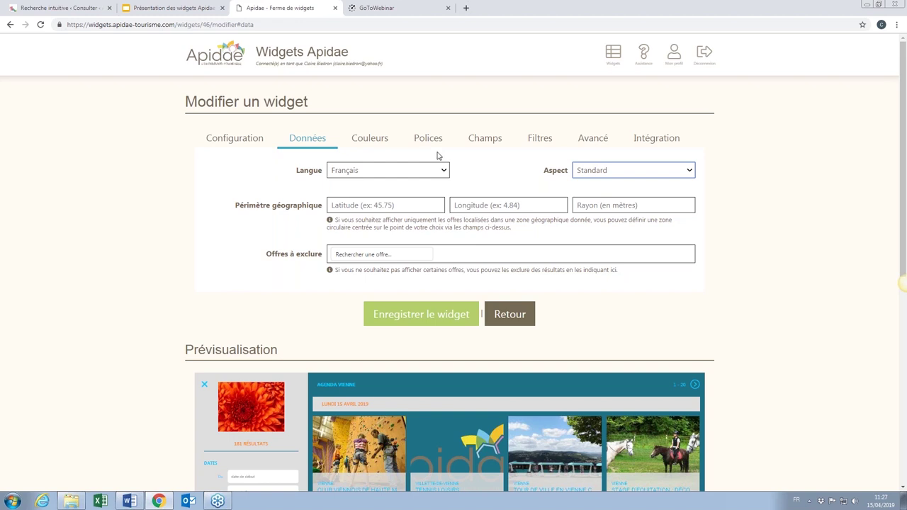
click(366, 204)
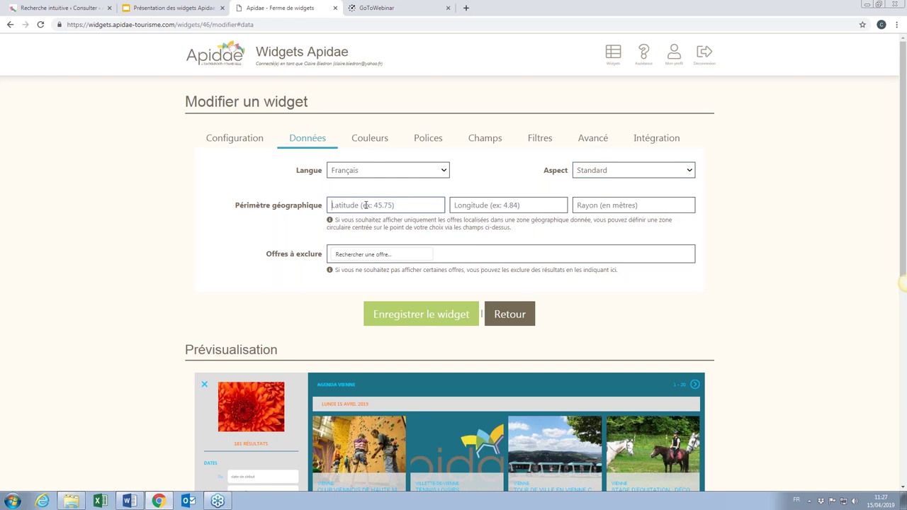
click(320, 289)
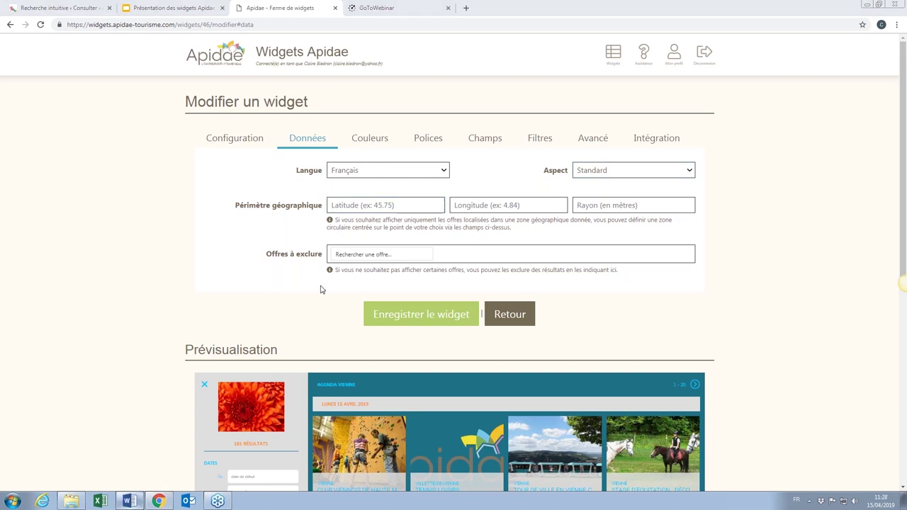
key(alt+Tab)
drag(401, 142, 364, 141)
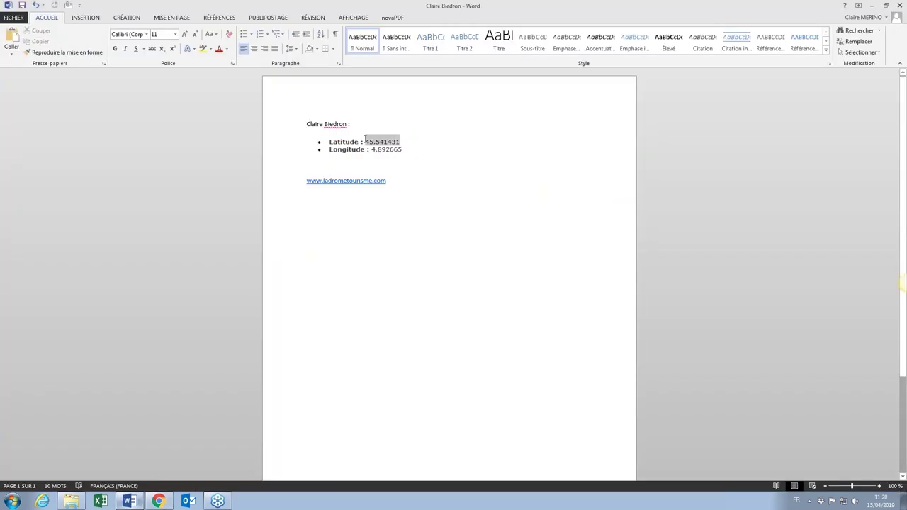
Copy the latitude 45.541431 and return to the widget's Données page
right_click(371, 139)
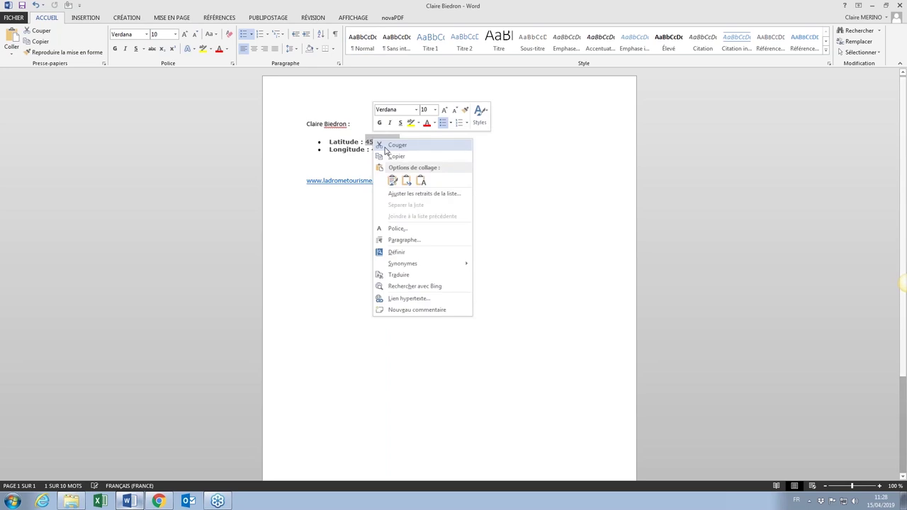
click(396, 156)
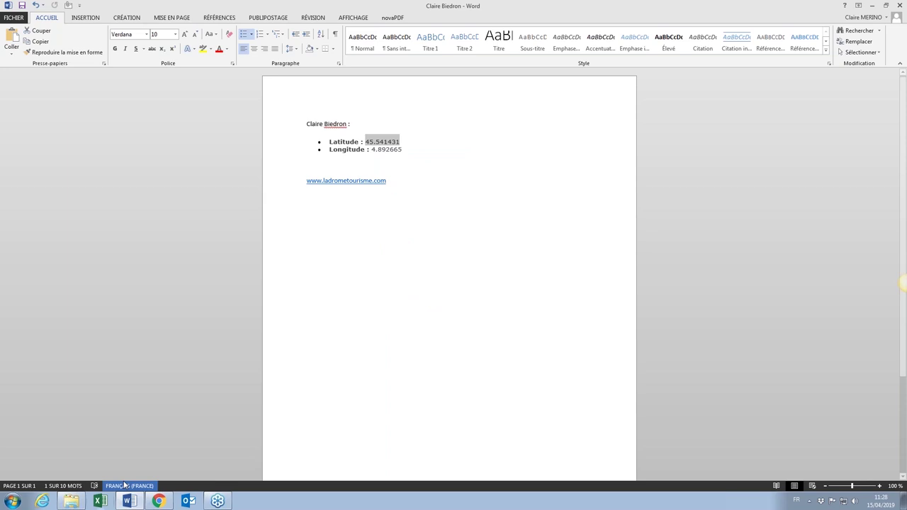
key(alt+Tab)
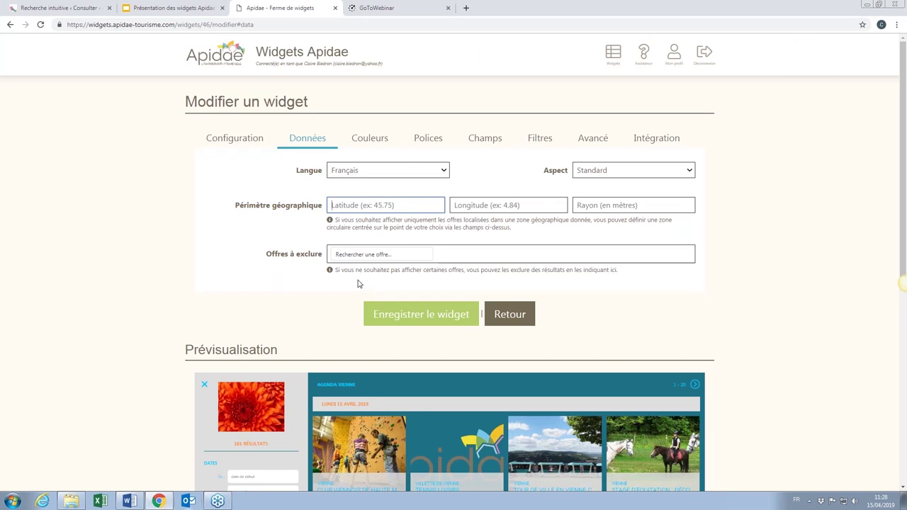
Set the perimeter to 45.541431, 4.892665 with a 2000 m radius and refresh the preview
key(alt+Tab)
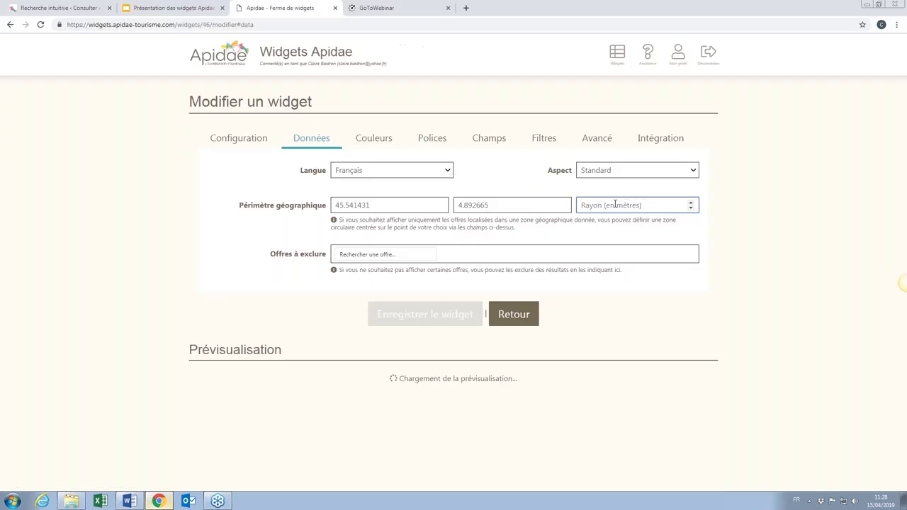
click(615, 204)
text(250)
key(BackSpace)
key(BackSpace)
text(000)
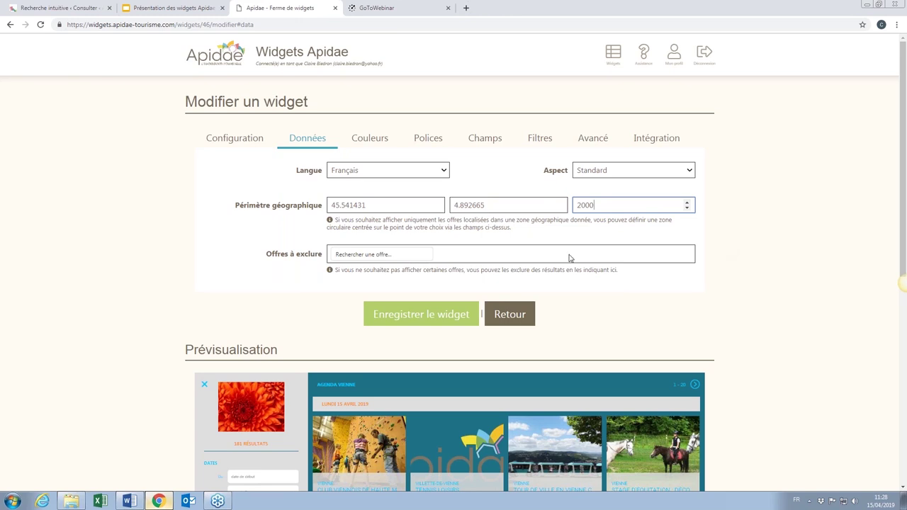
scroll(353, 280, down, 2)
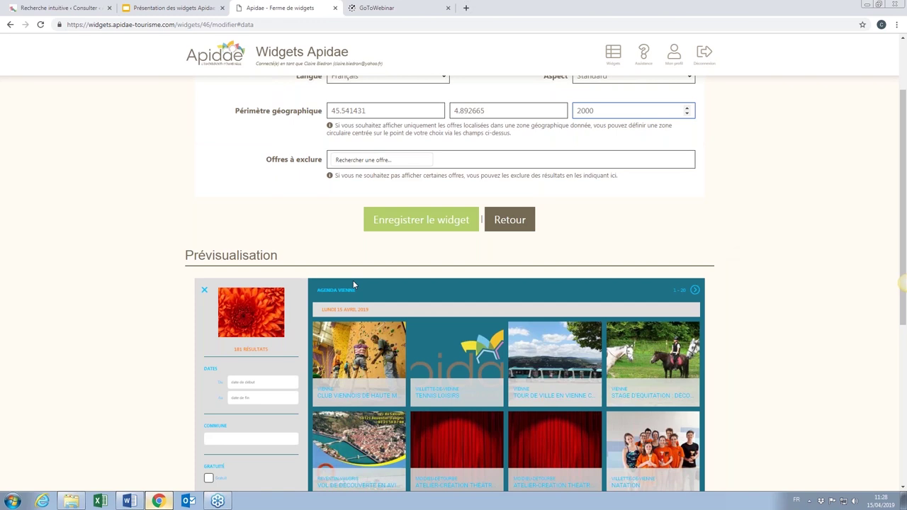
click(353, 280)
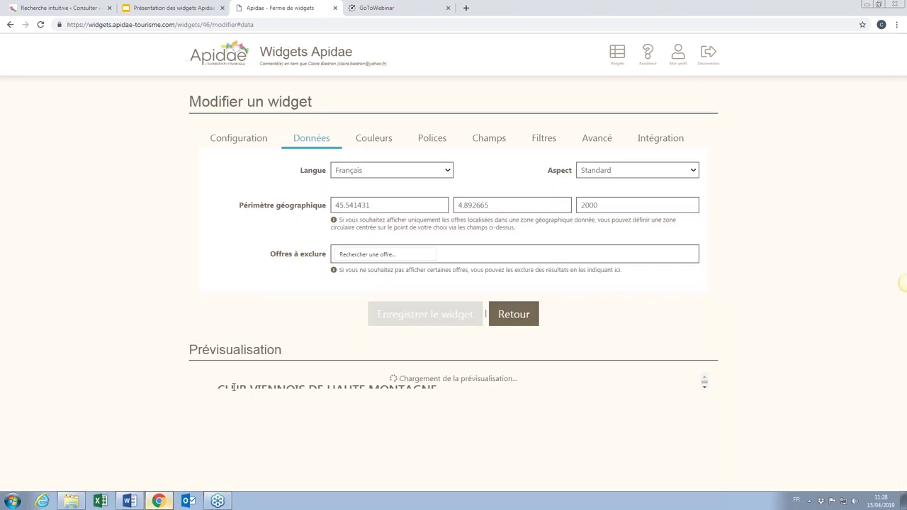
drag(233, 387, 234, 390)
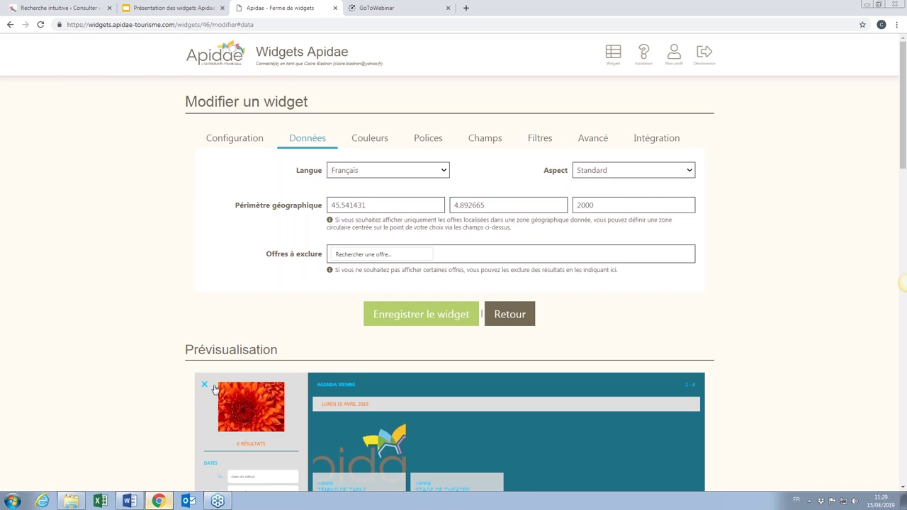
Copy the TENNIS DE TABLE title from its event details in the preview
scroll(215, 388, down, 2)
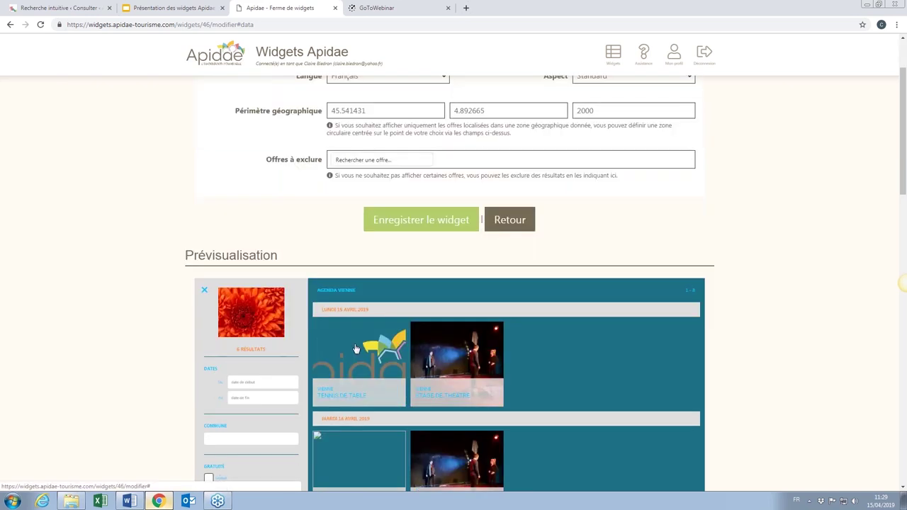
click(348, 384)
triple_click(239, 293)
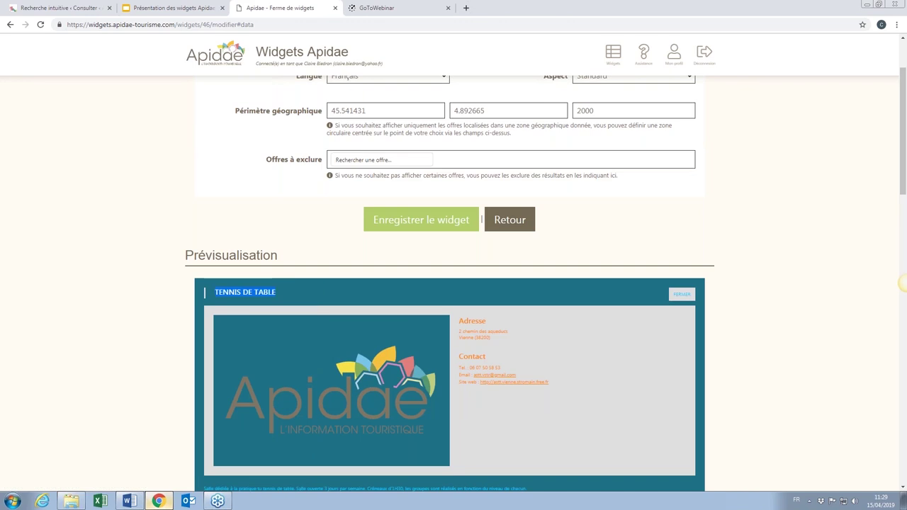
right_click(239, 295)
click(245, 297)
Add Tennis de Table to Offres à exclure, narrowing the preview to 5 results
click(354, 160)
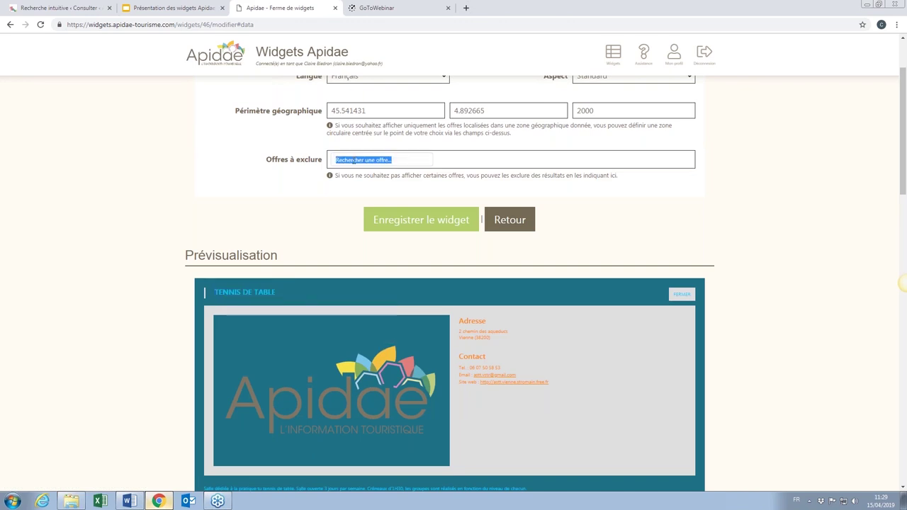
right_click(355, 160)
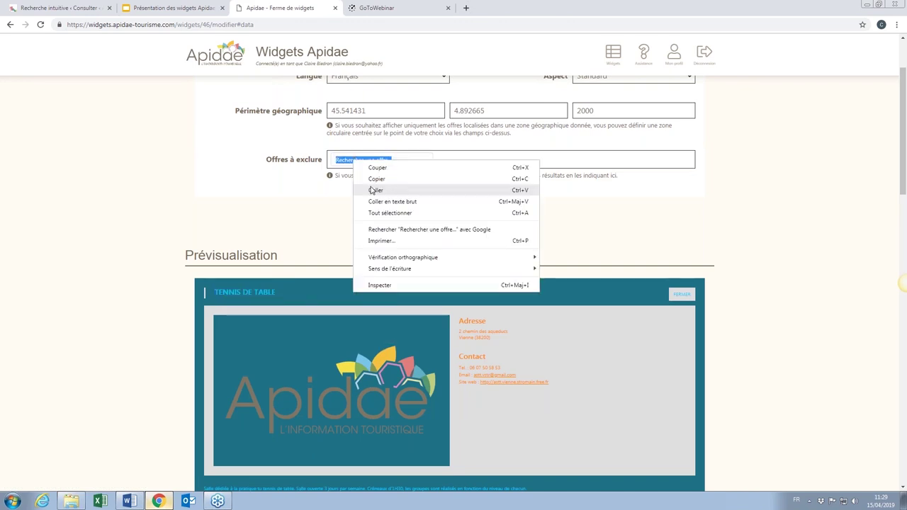
click(369, 190)
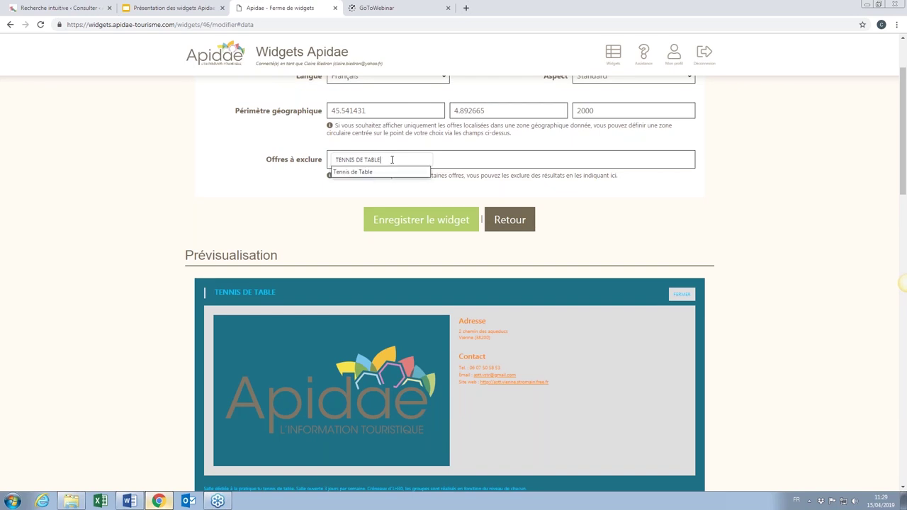
key(Down)
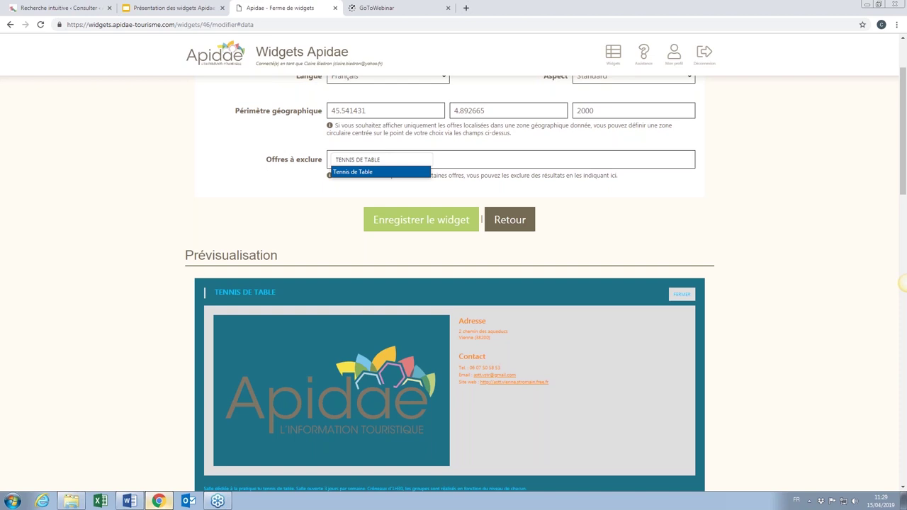
key(Return)
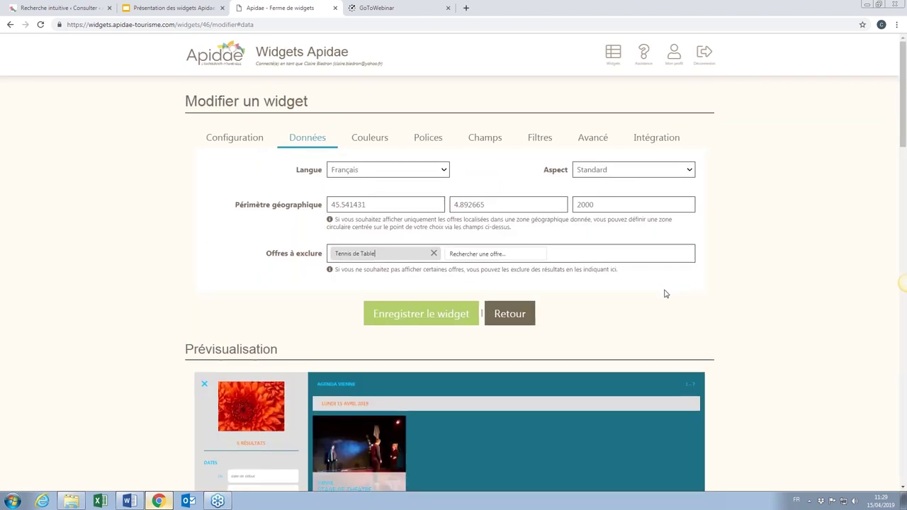
scroll(666, 294, down, 2)
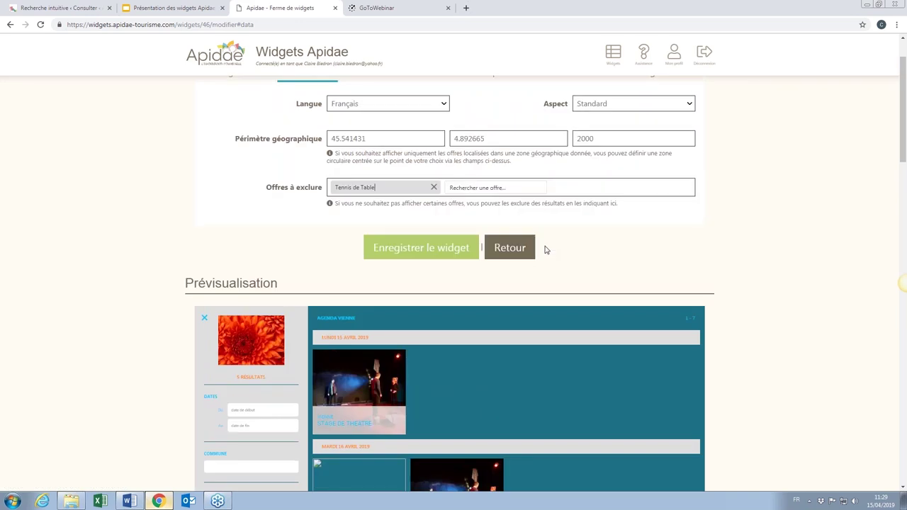
scroll(510, 263, up, 1)
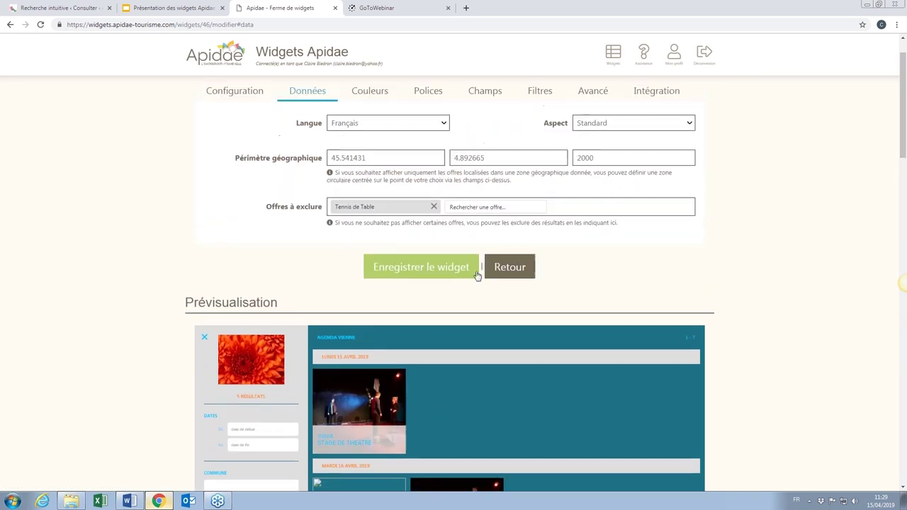
Save the widget with the Tennis de Table exclusion, then view its Couleurs settings
click(477, 275)
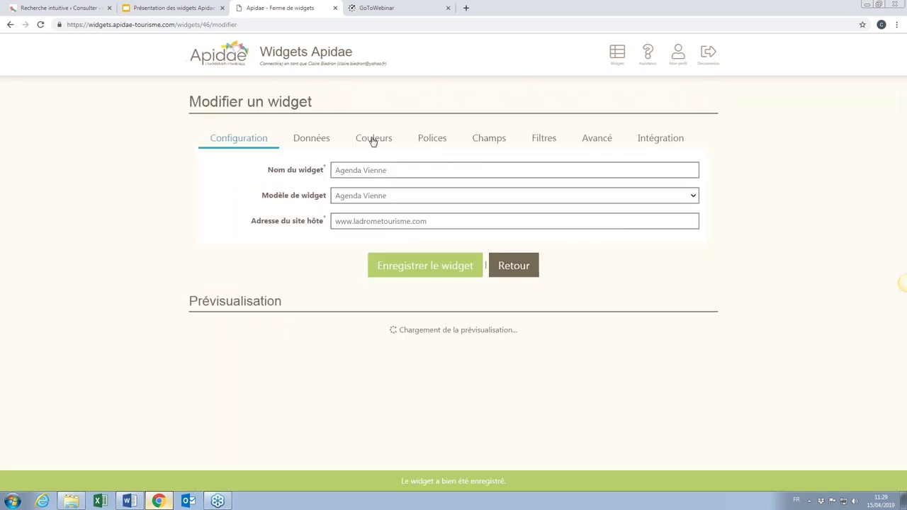
click(374, 139)
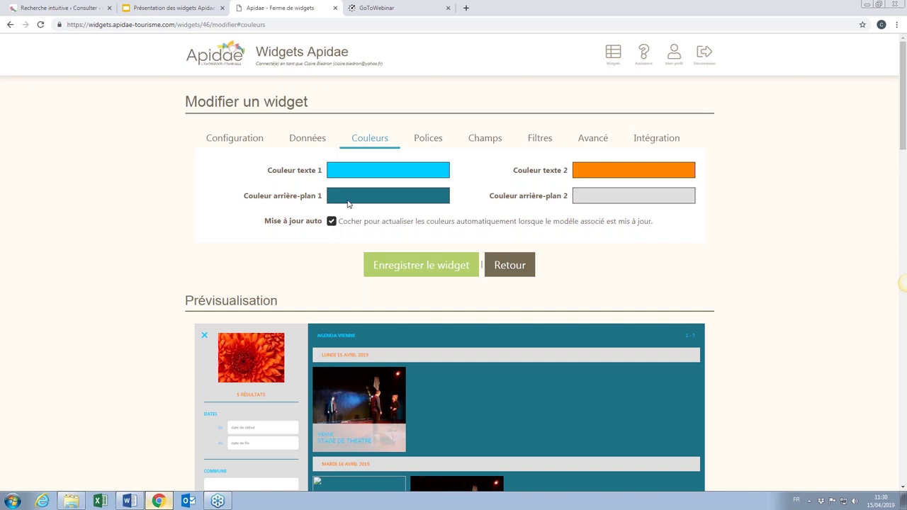
Review the Polices, Champs and Filtres tabs, then open the Avancé JavaScript and CSS settings
click(423, 141)
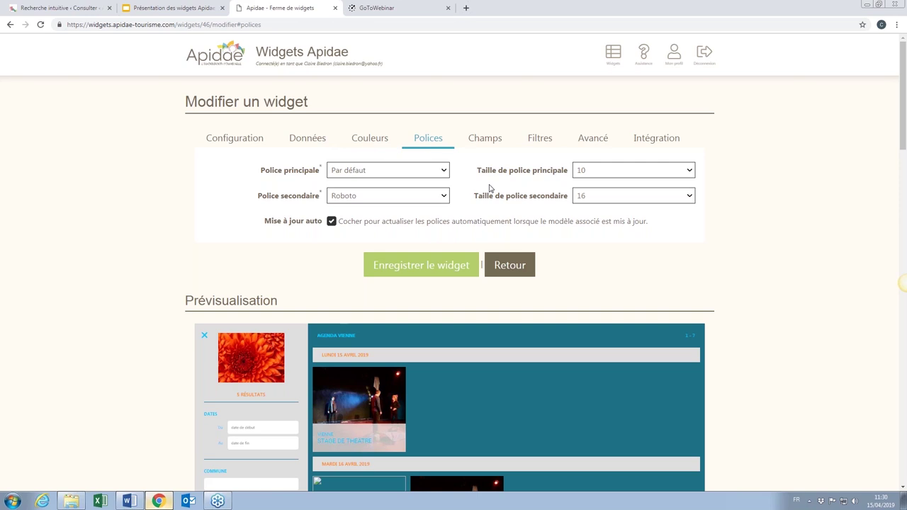
click(488, 140)
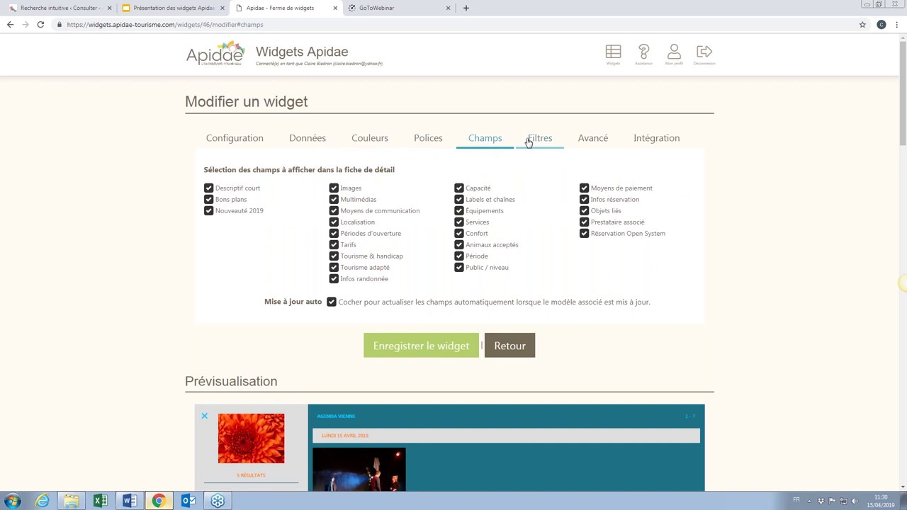
click(528, 141)
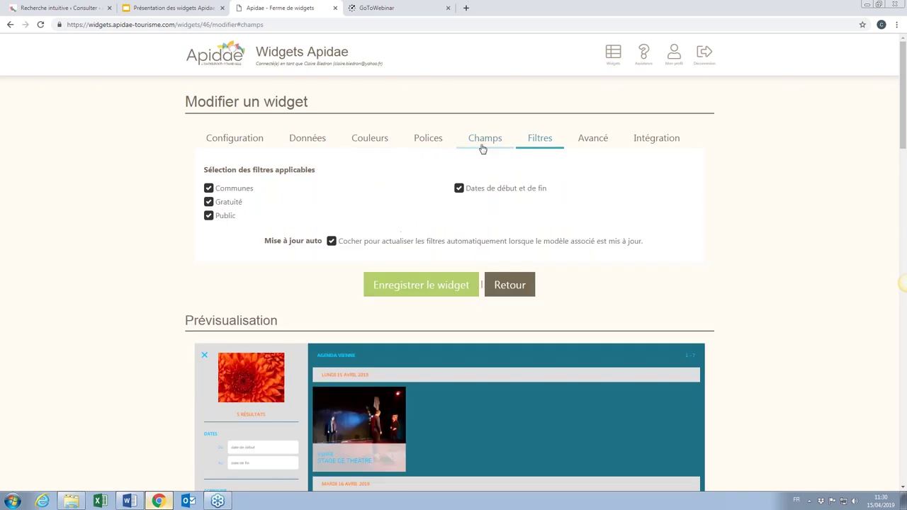
click(482, 144)
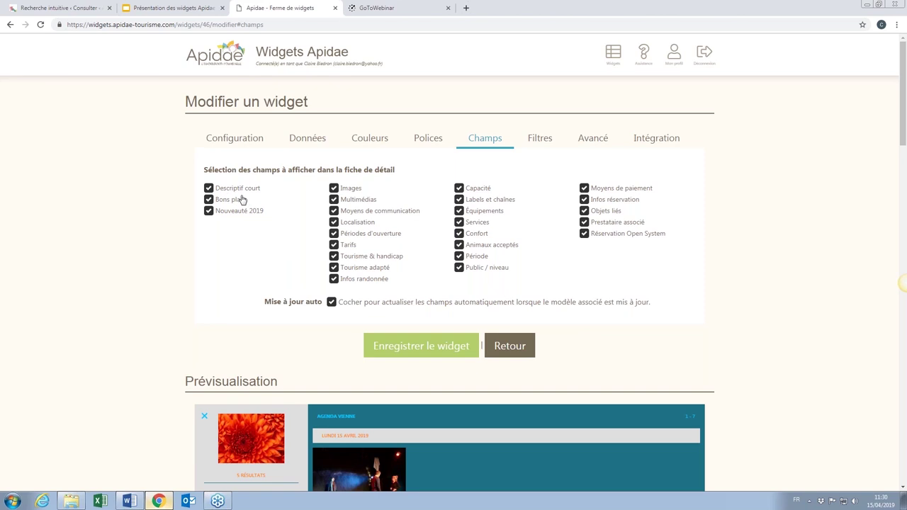
click(547, 145)
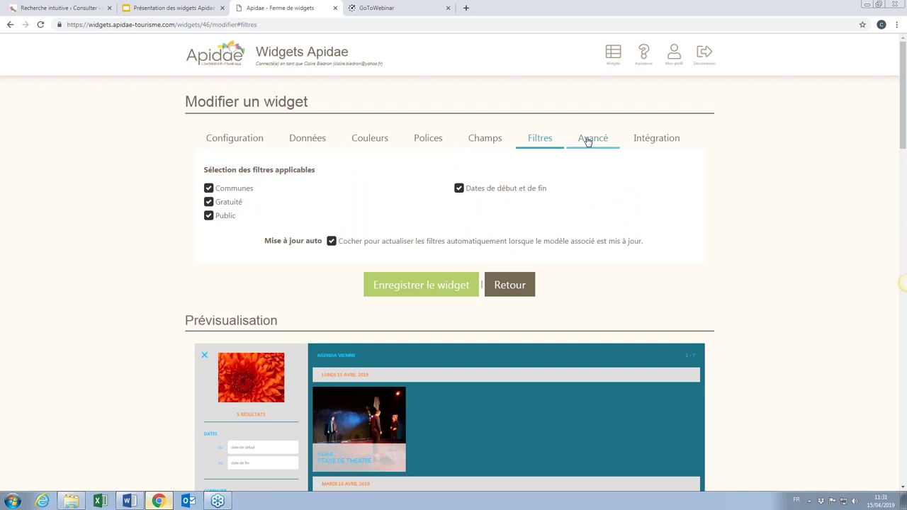
click(587, 142)
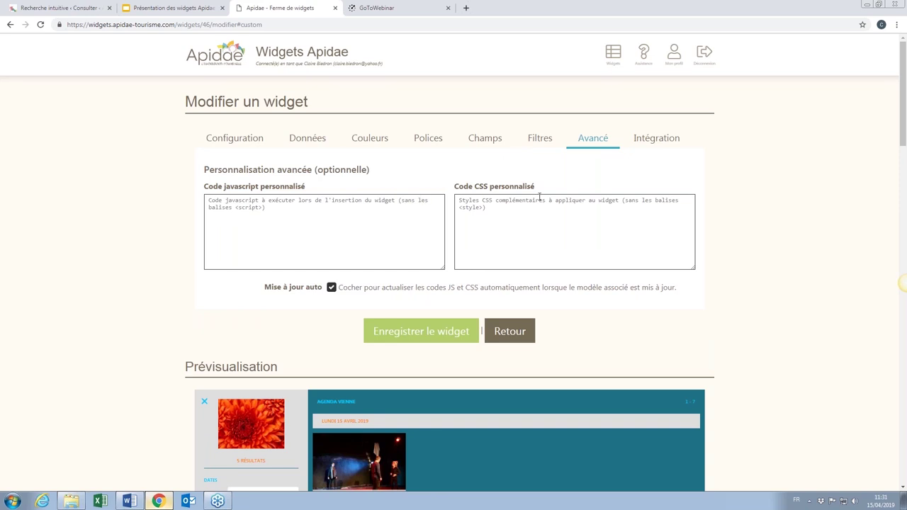
Copy the widget's embed script from the Intégration tab, then save the widget
click(641, 140)
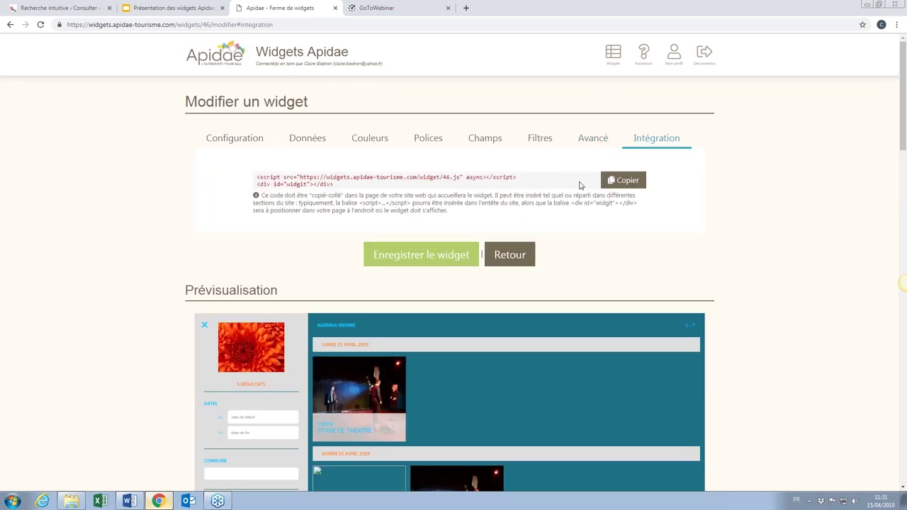
click(623, 182)
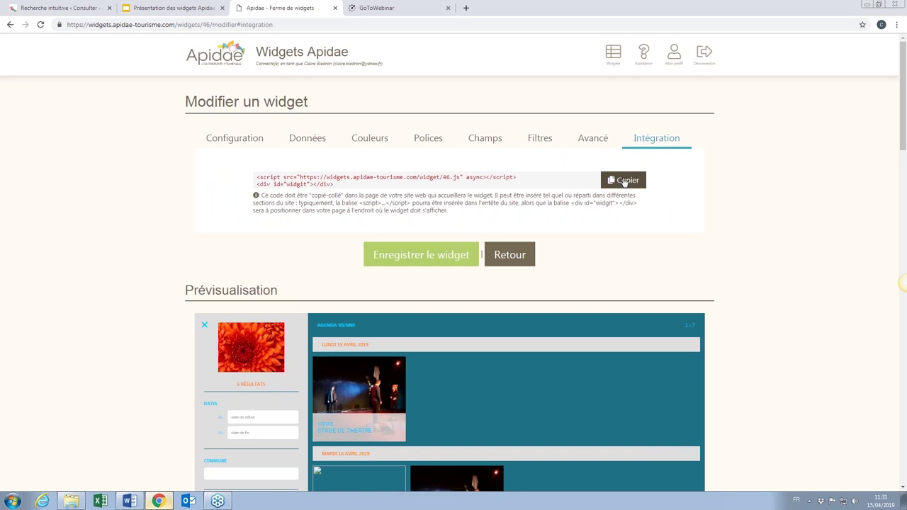
click(623, 182)
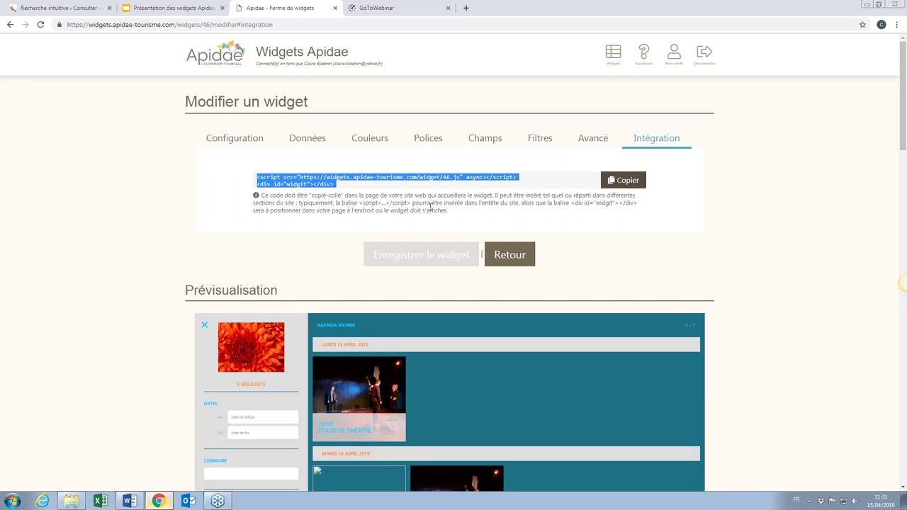
click(505, 194)
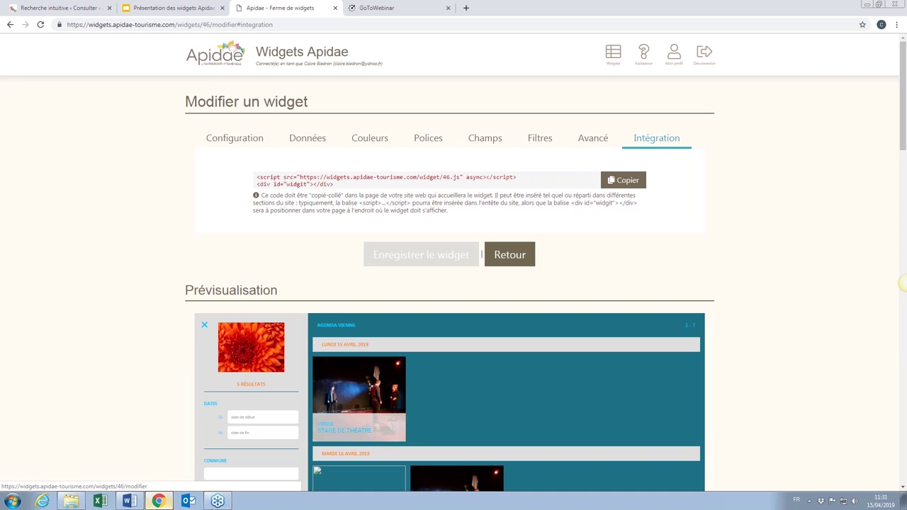
click(606, 182)
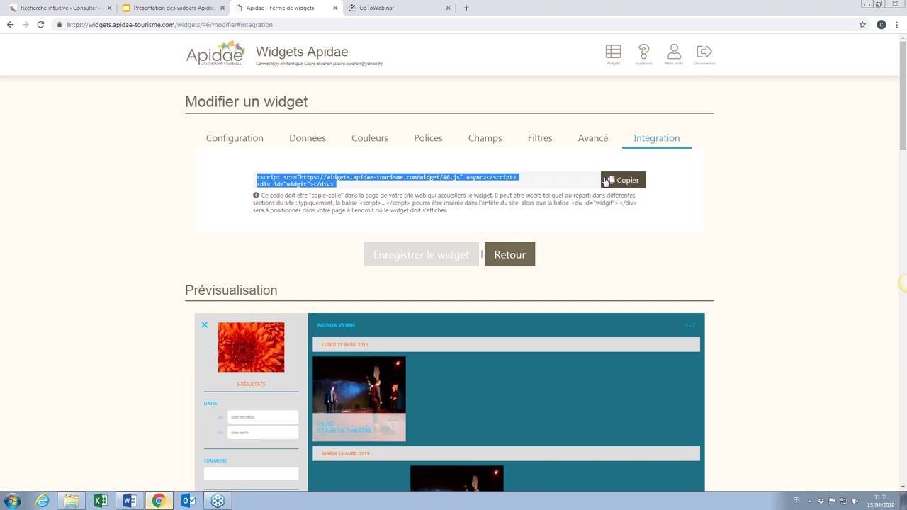
click(592, 149)
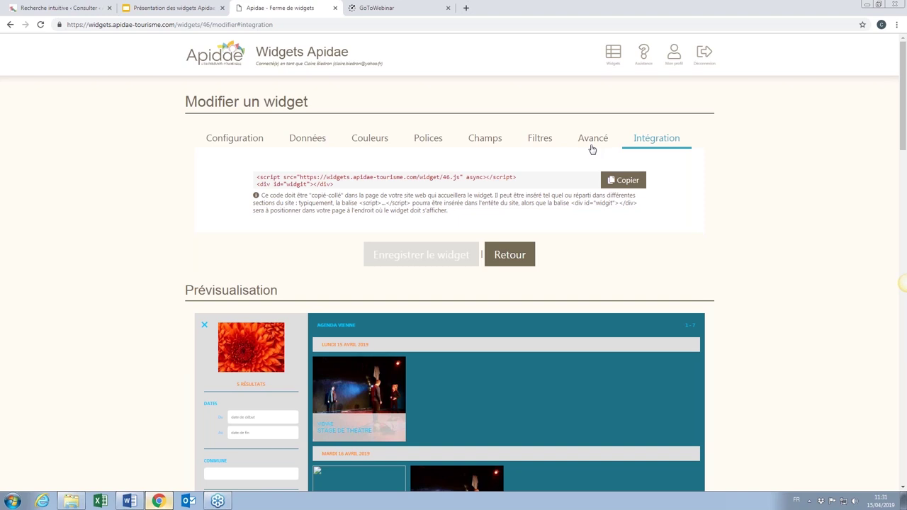
click(623, 179)
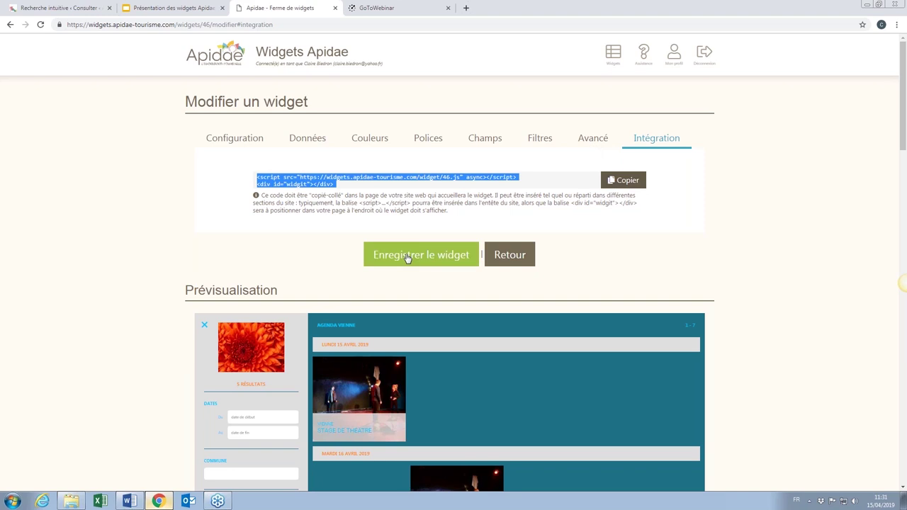
click(407, 257)
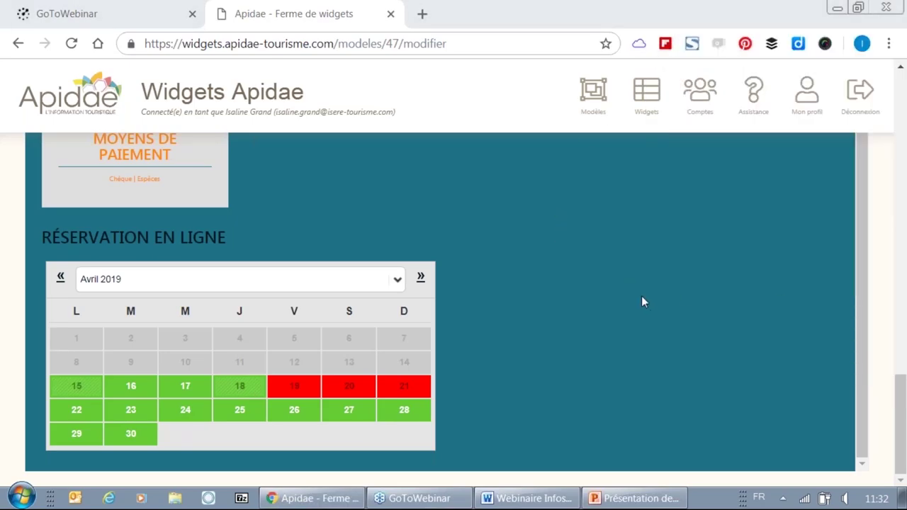
Open the Hébergements Vienne model and scroll down to its Réservation en ligne calendar
click(879, 365)
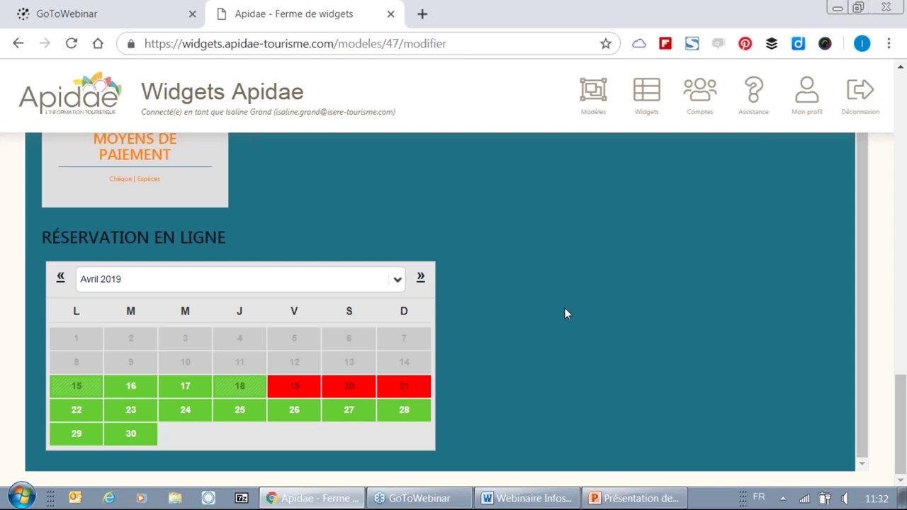
scroll(565, 313, up, 15)
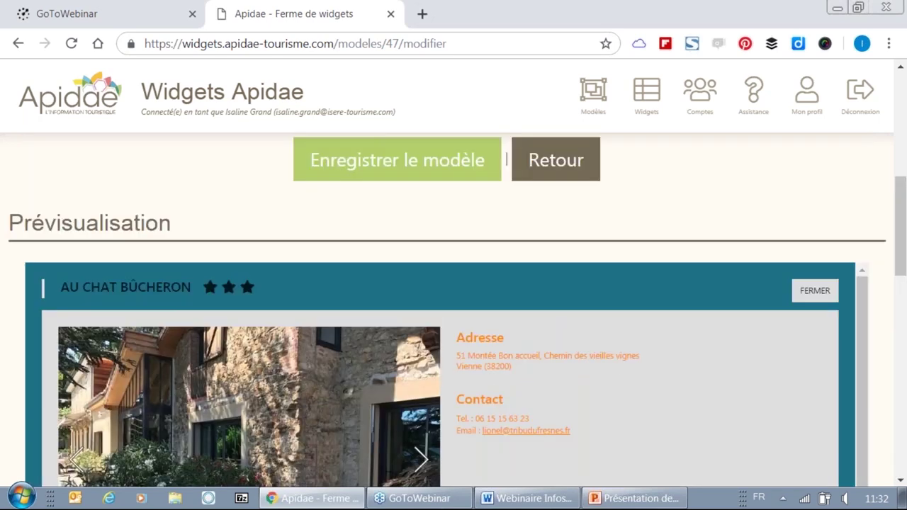
scroll(546, 274, up, 8)
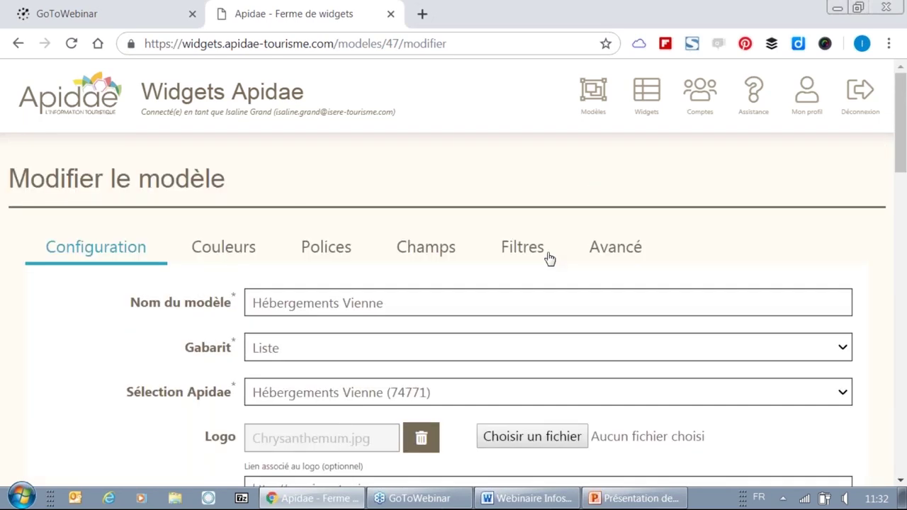
scroll(275, 266, down, 8)
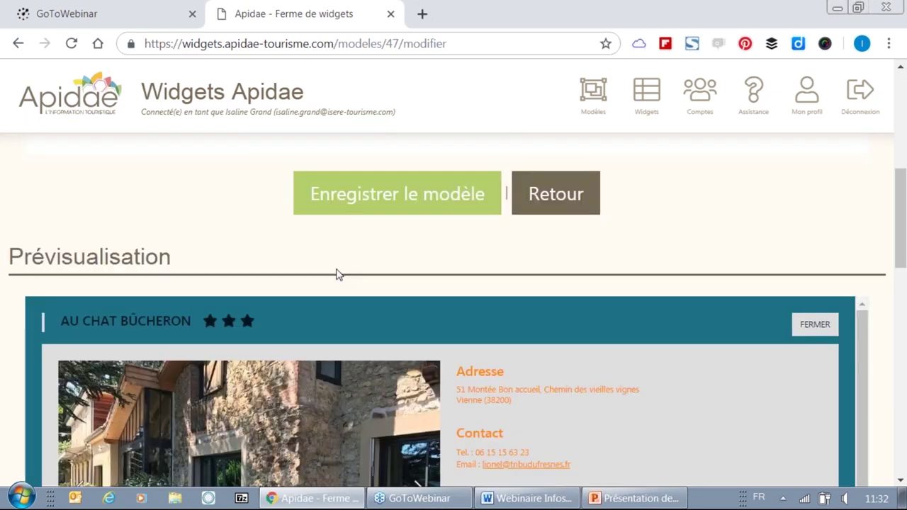
scroll(333, 276, down, 3)
scroll(353, 233, down, 4)
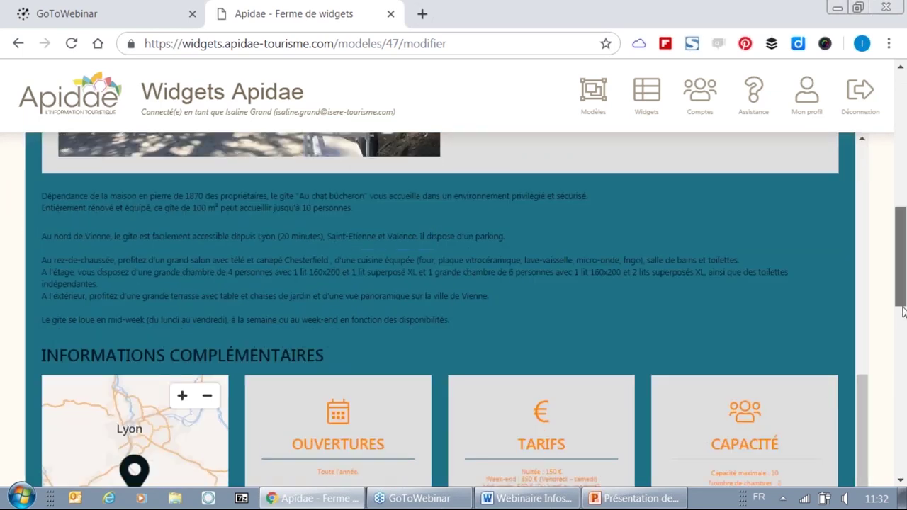
scroll(901, 319, down, 5)
scroll(80, 355, down, 1)
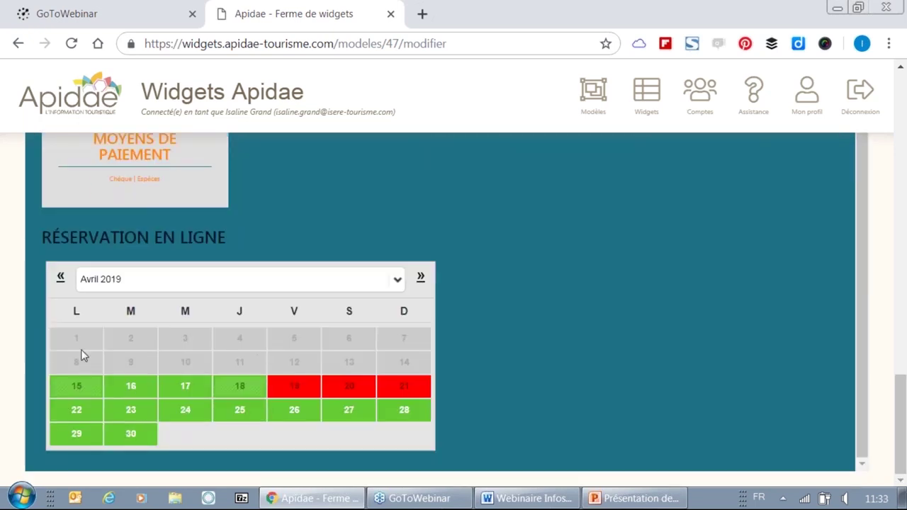
Advance the booking calendar three months to Juillet 2019, then return to the home page
click(421, 279)
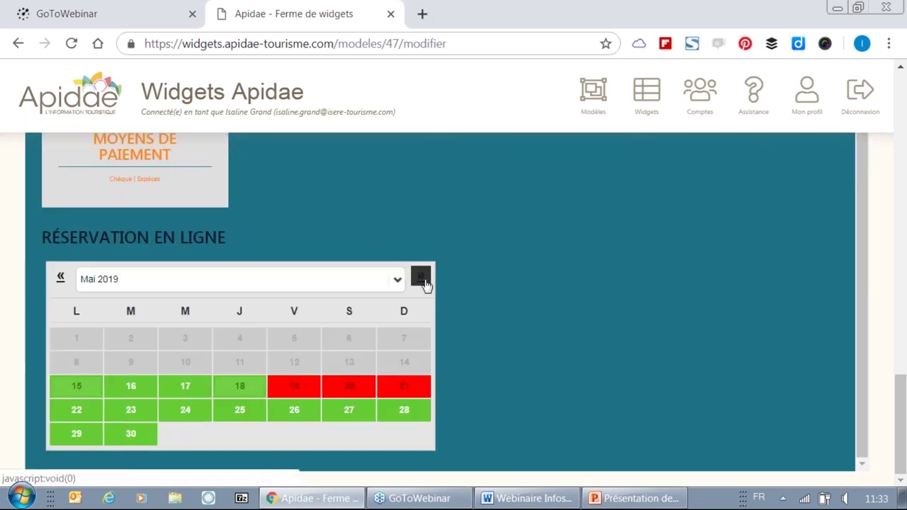
click(420, 279)
click(420, 278)
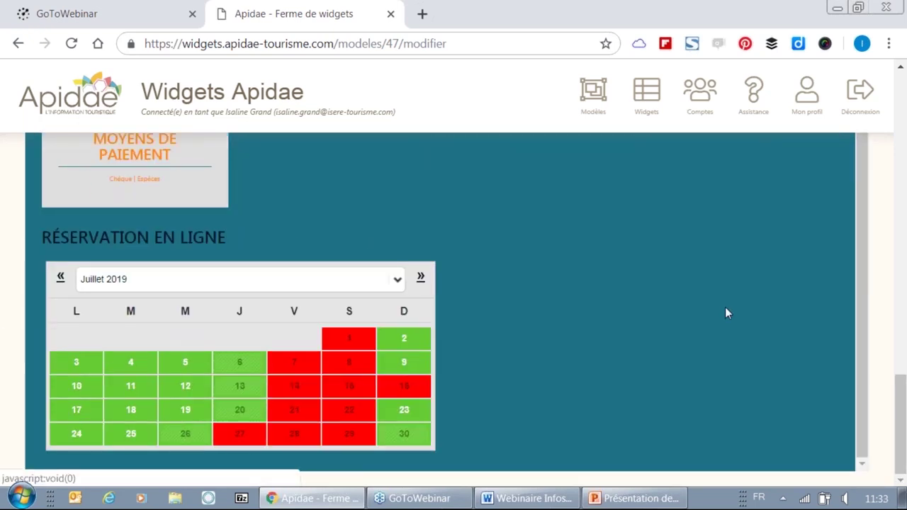
scroll(725, 306, up, 5)
drag(903, 376, 903, 86)
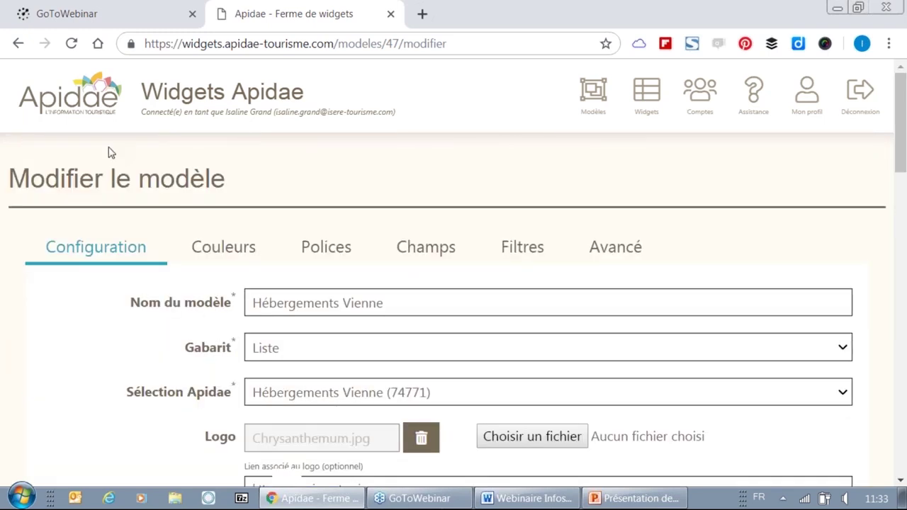
click(74, 122)
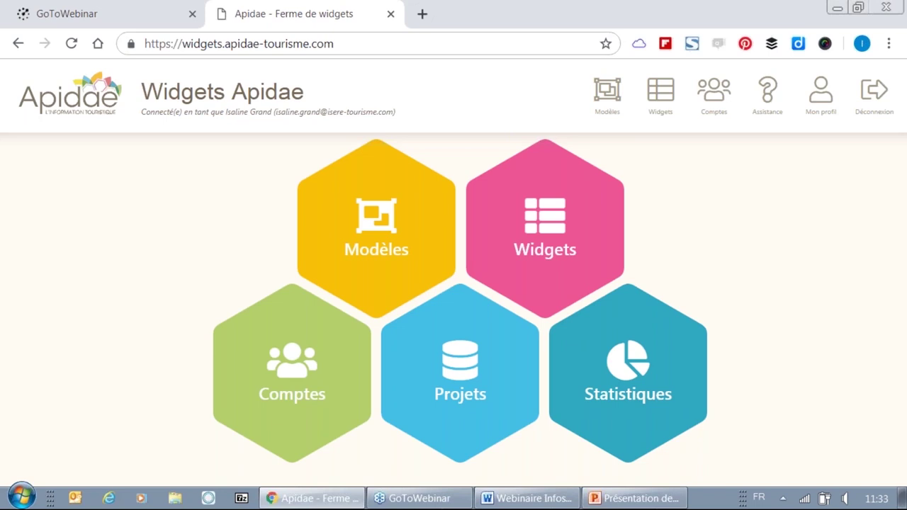
Open the Agenda Vienne widget for editing from the sponsored account's widget list
click(283, 371)
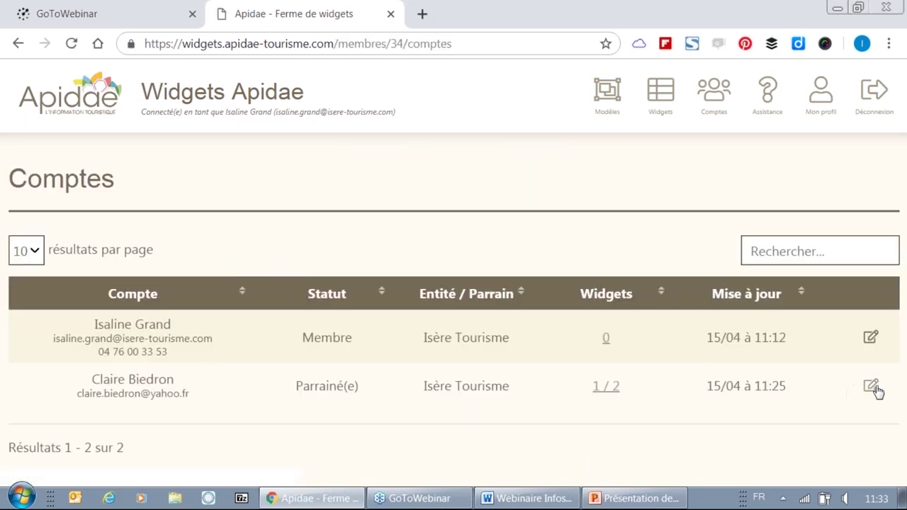
click(607, 387)
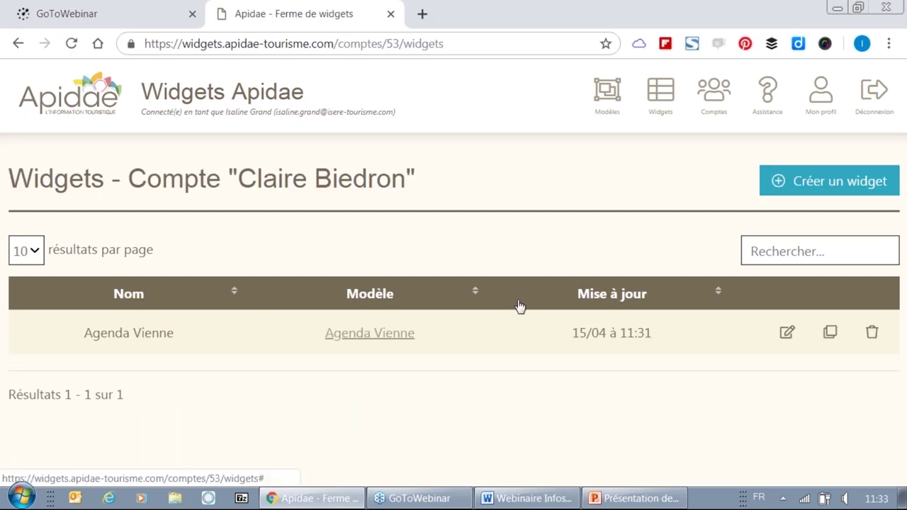
click(787, 337)
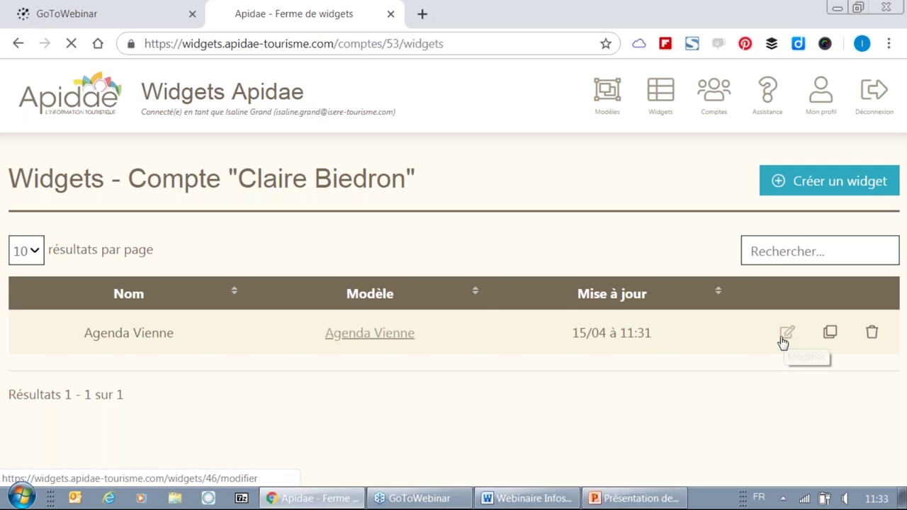
Scroll through the Agenda Vienne widget's settings and preview, then go back home
scroll(611, 316, down, 3)
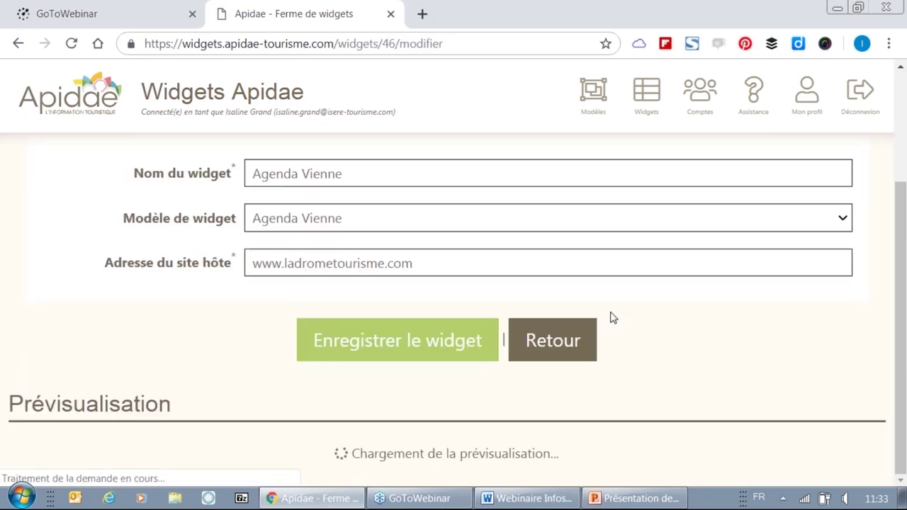
scroll(611, 297, up, 3)
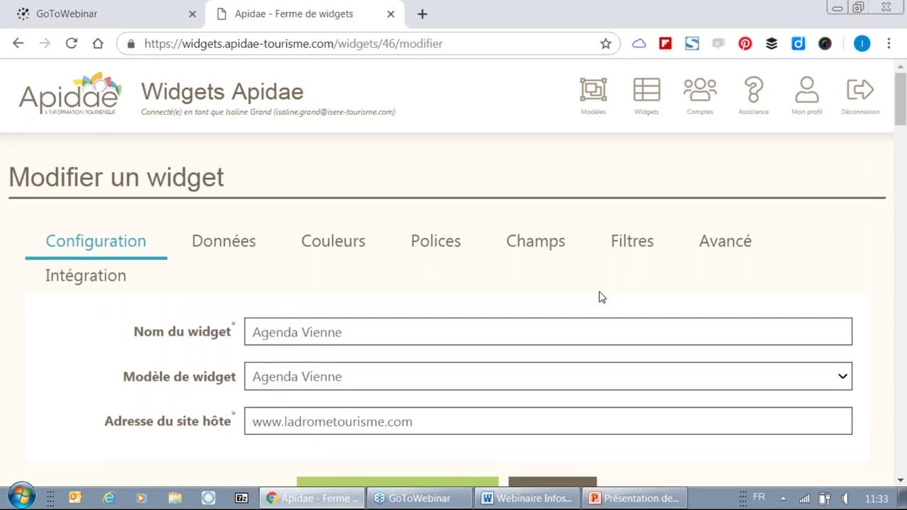
scroll(598, 298, down, 2)
scroll(598, 297, down, 9)
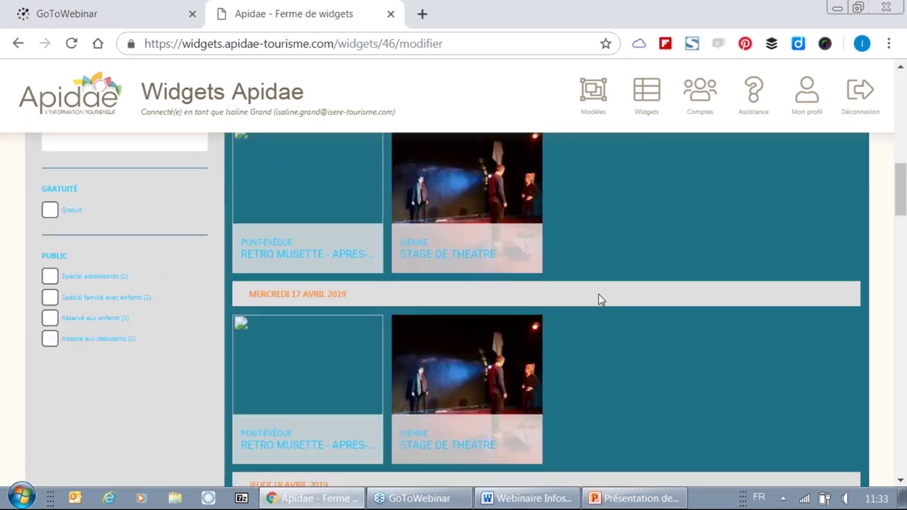
scroll(598, 297, up, 10)
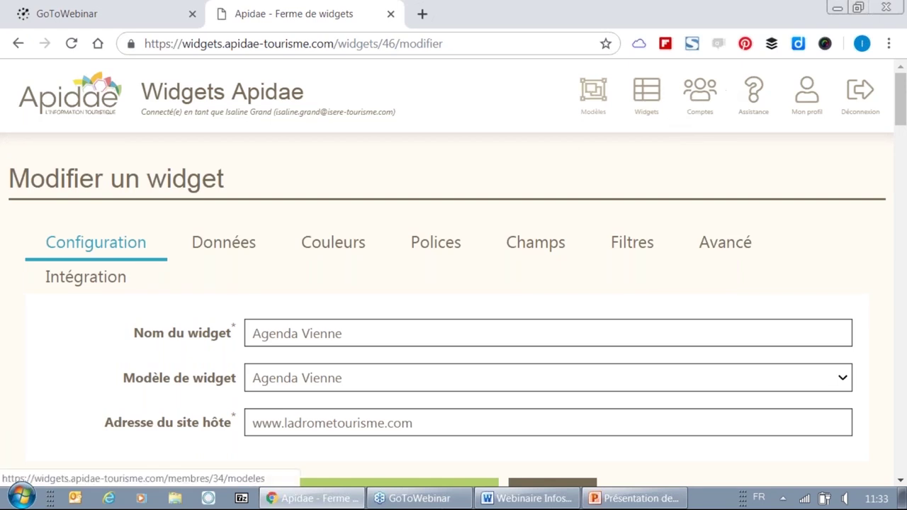
click(85, 94)
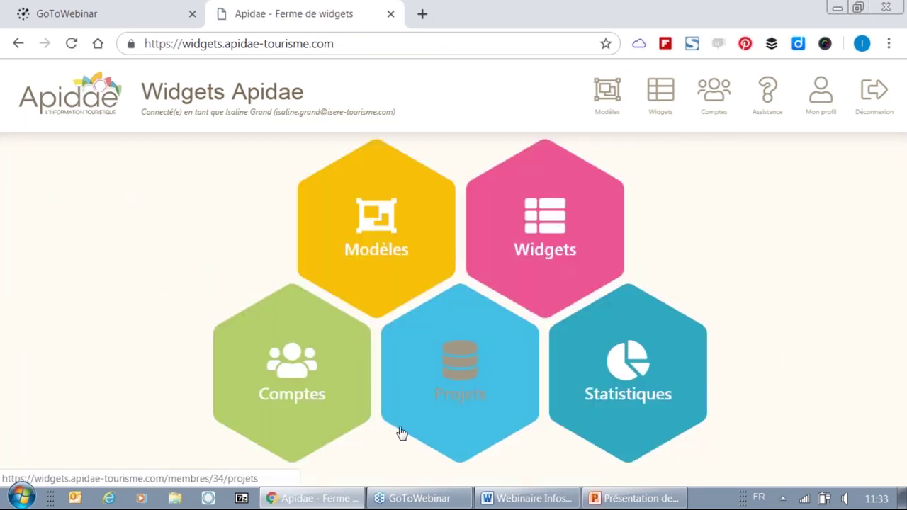
View the member's Statistiques and open the account from the Widgets par compte pie chart
click(651, 383)
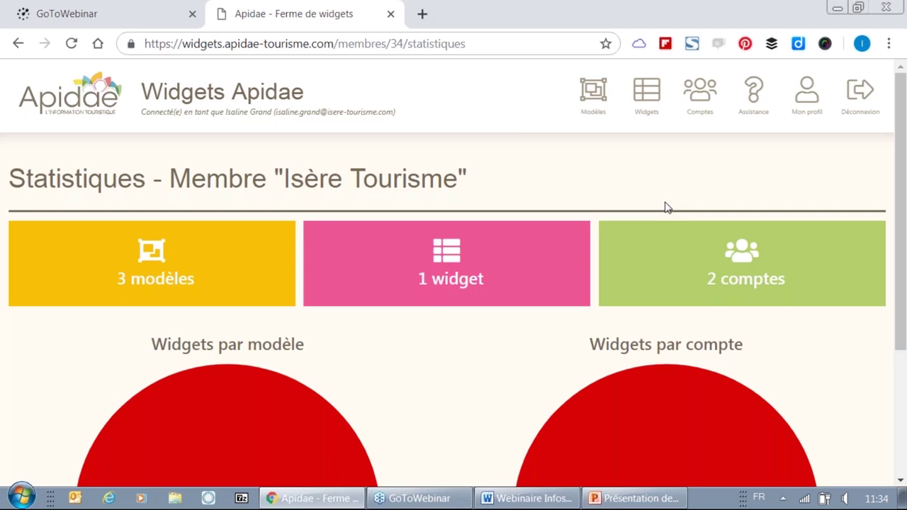
scroll(679, 234, down, 1)
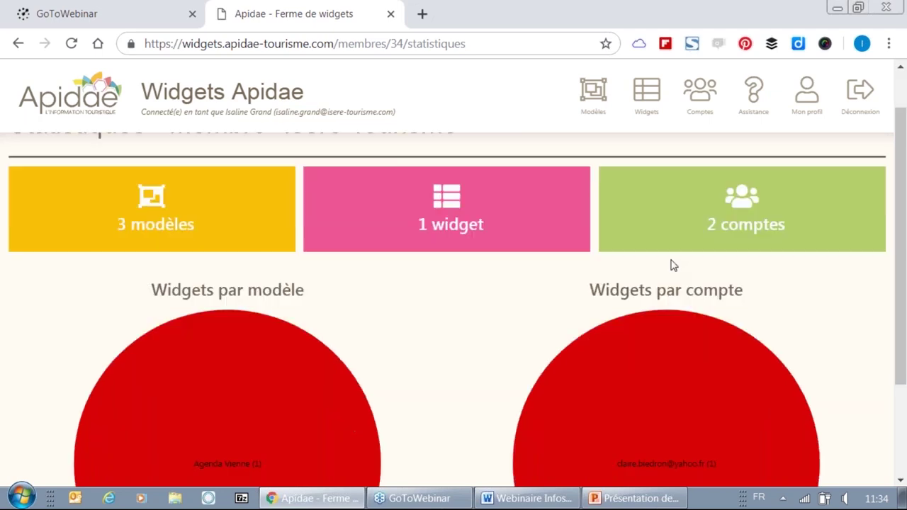
scroll(688, 197, down, 1)
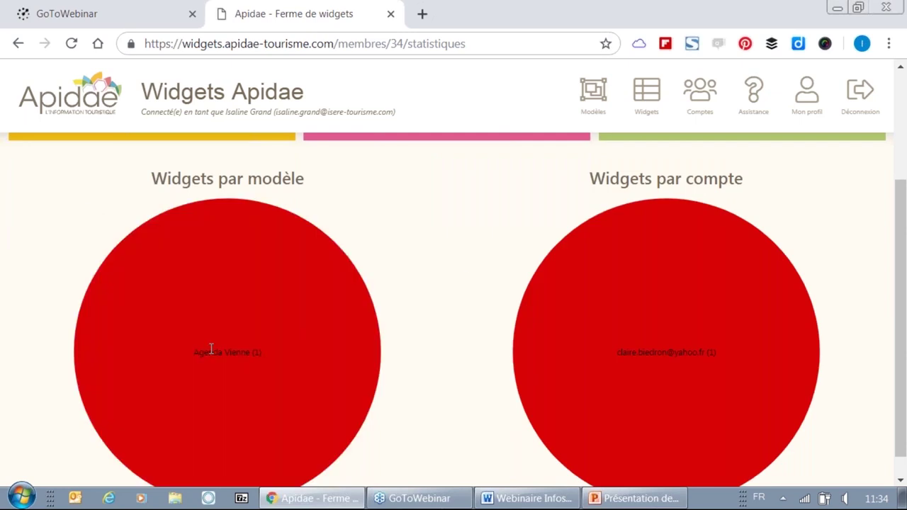
click(708, 352)
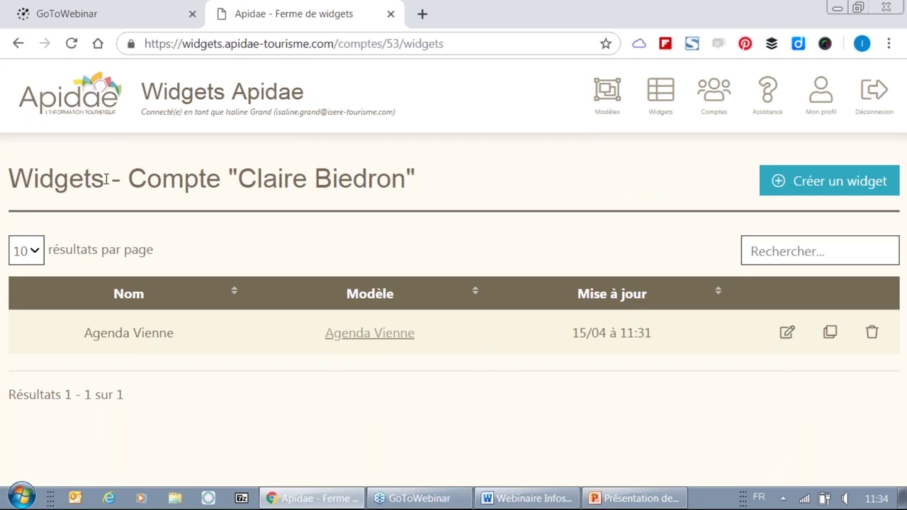
Open the Agenda Vienne model from the Modèle column and scroll to its Prévisualisation
drag(106, 179, 405, 177)
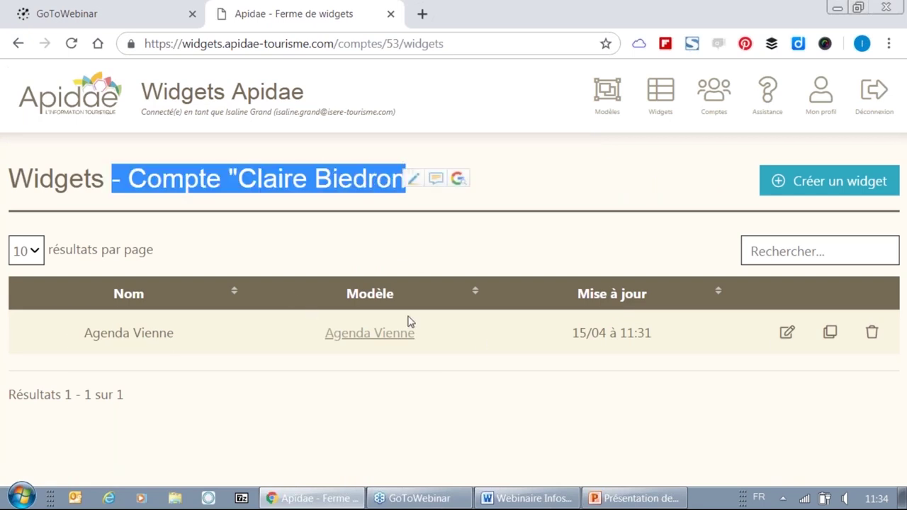
click(352, 338)
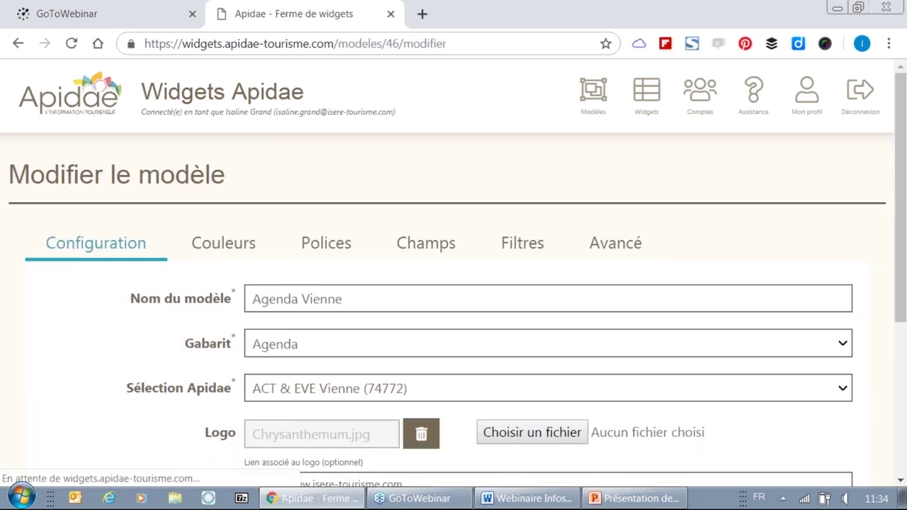
scroll(359, 336, down, 4)
scroll(453, 283, down, 2)
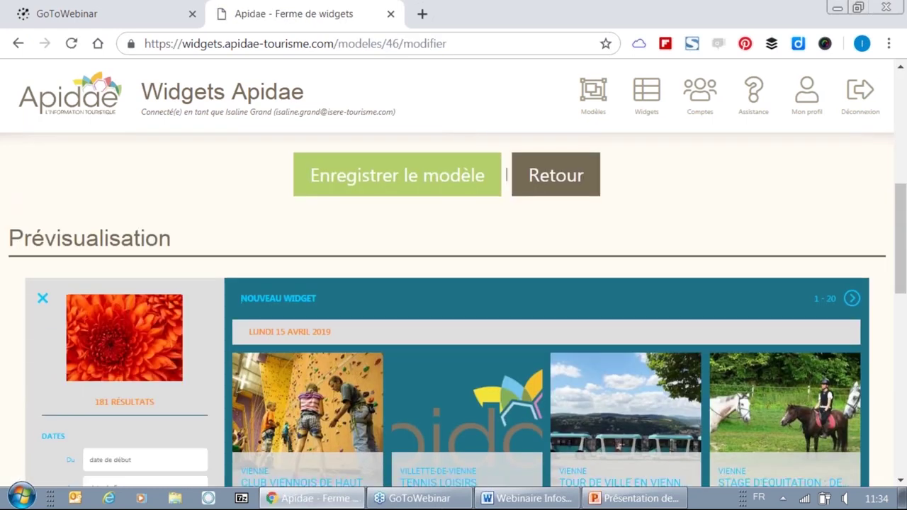
scroll(453, 284, up, 3)
scroll(453, 283, up, 3)
scroll(454, 284, down, 6)
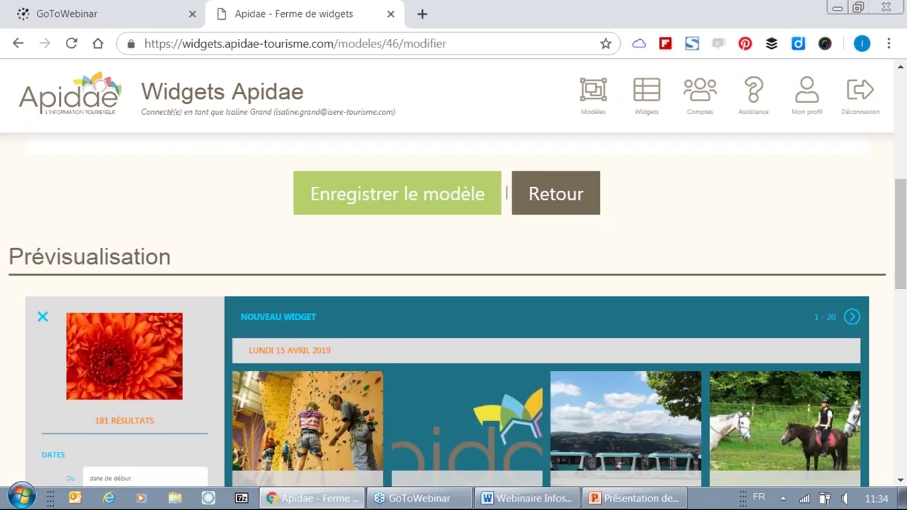
scroll(889, 67, down, 1)
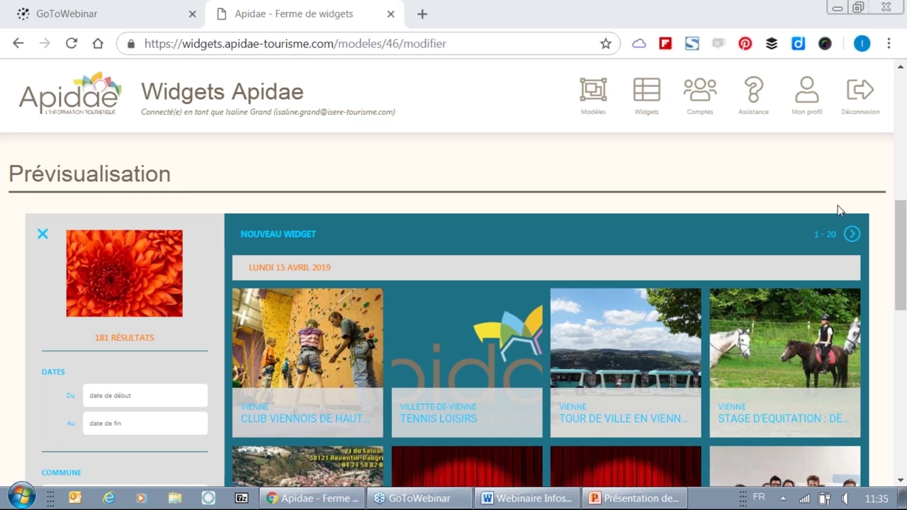
In a new tab, open the Apidae platform and go to Diffuser > Projets > Mes projets
click(422, 15)
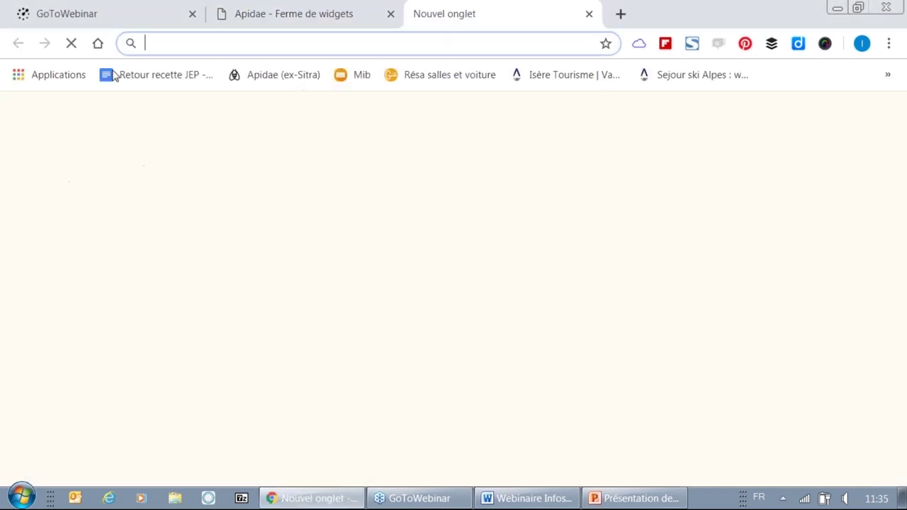
click(275, 79)
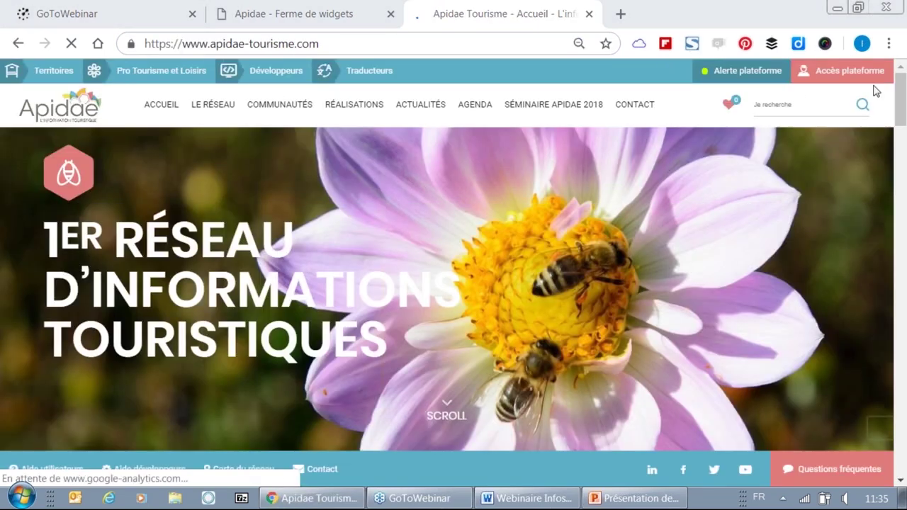
click(841, 74)
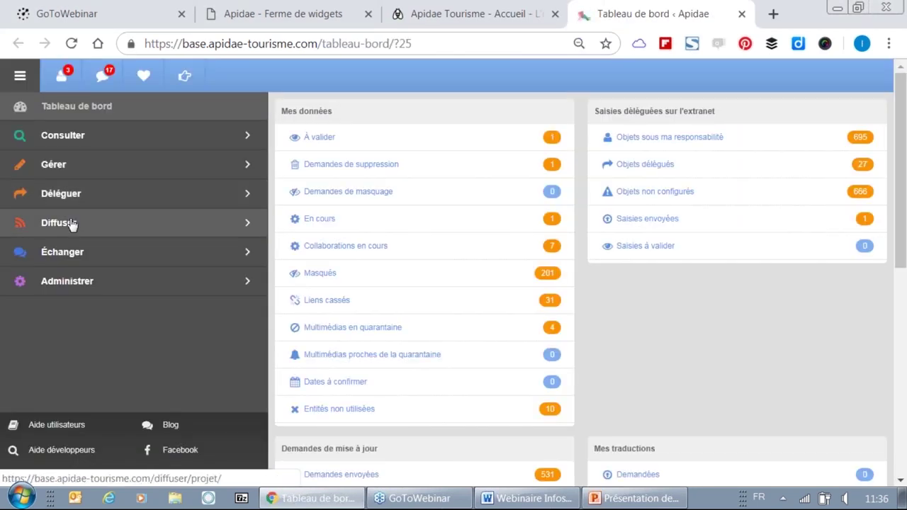
click(72, 224)
click(112, 136)
click(118, 141)
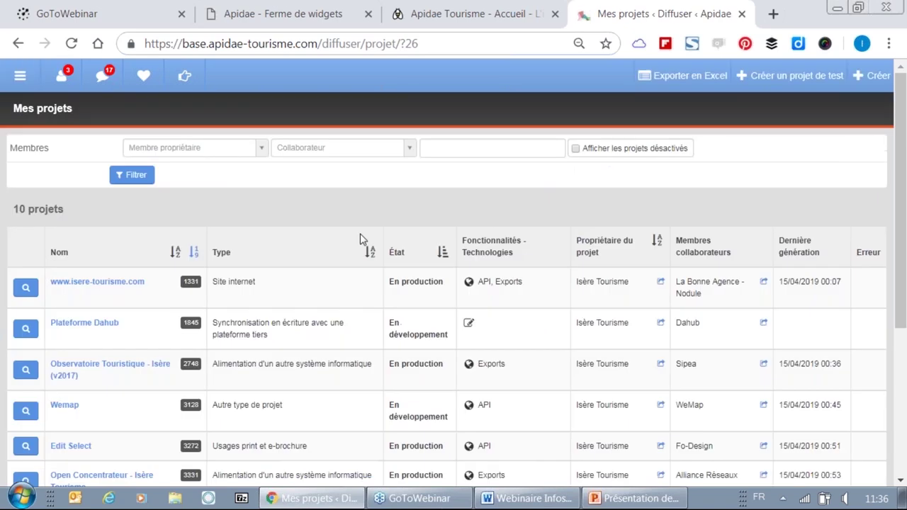
Open Wigdets Isère Tourisme's general information and highlight identifier 3716 and its API key
scroll(360, 243, down, 3)
scroll(358, 260, down, 2)
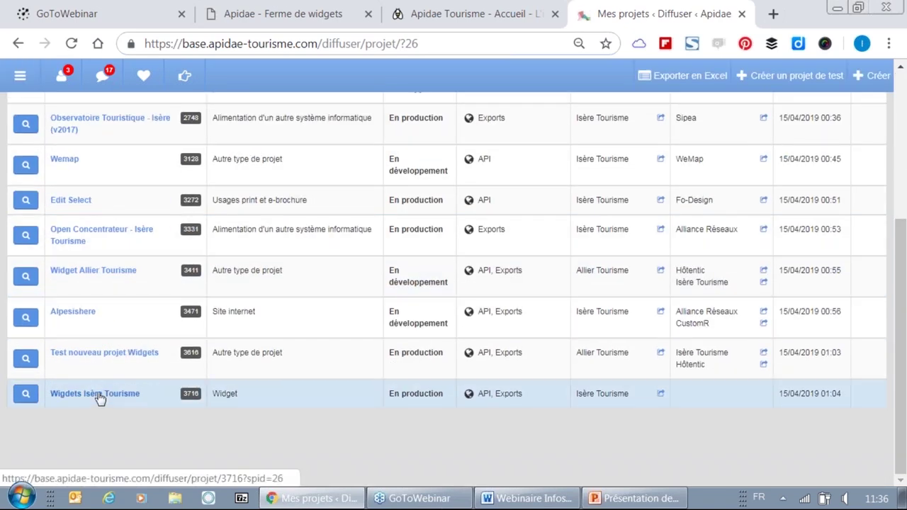
click(99, 397)
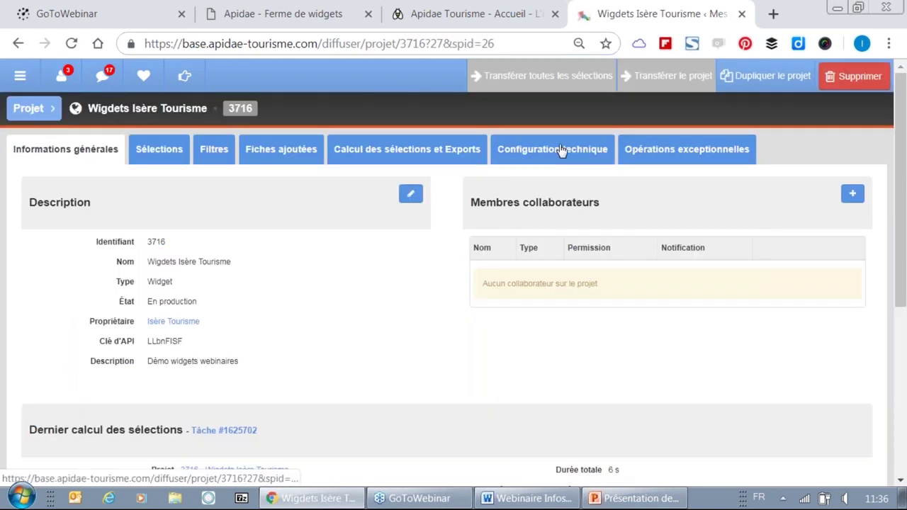
click(561, 151)
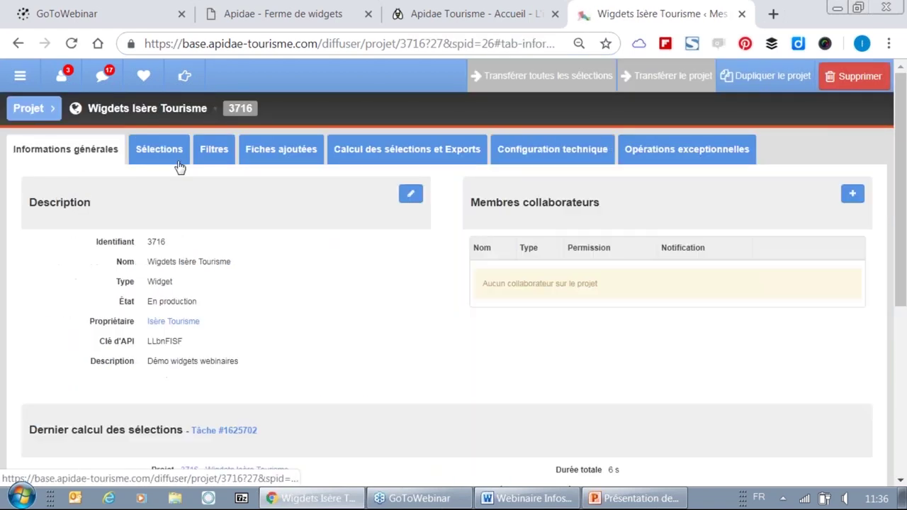
double_click(153, 242)
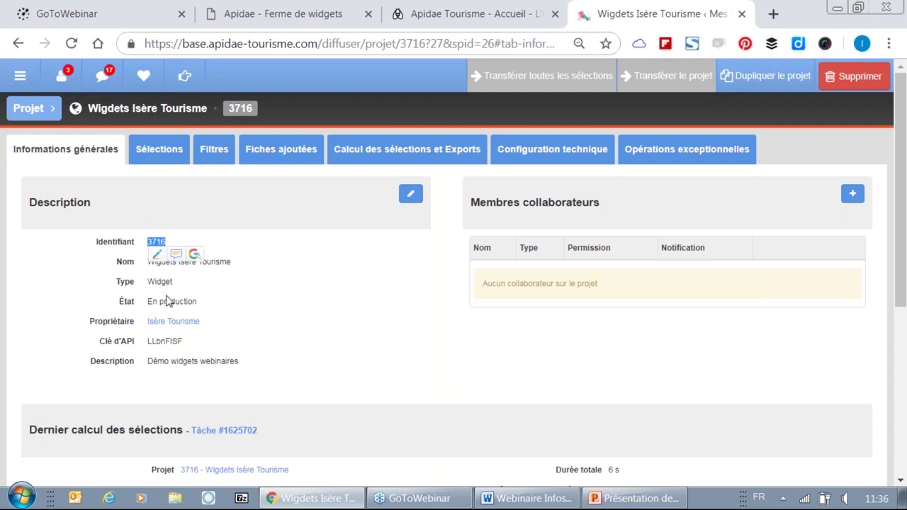
drag(183, 342, 136, 347)
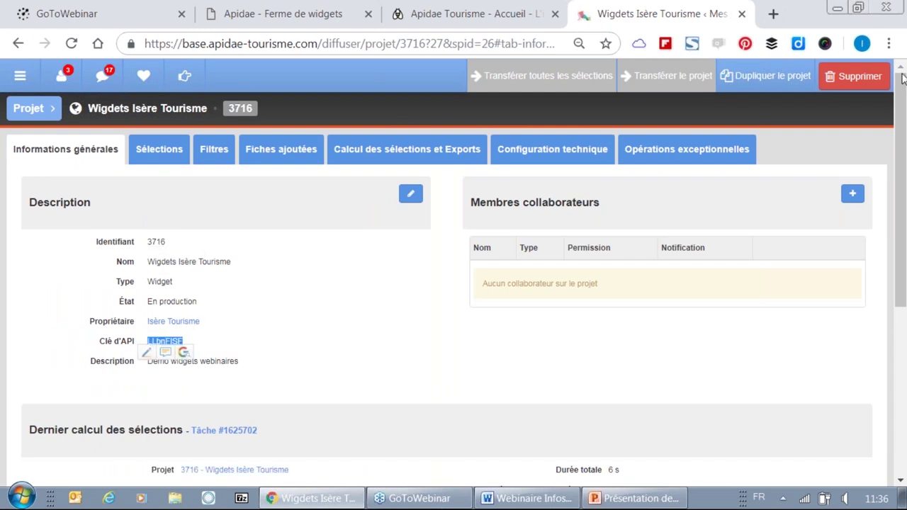
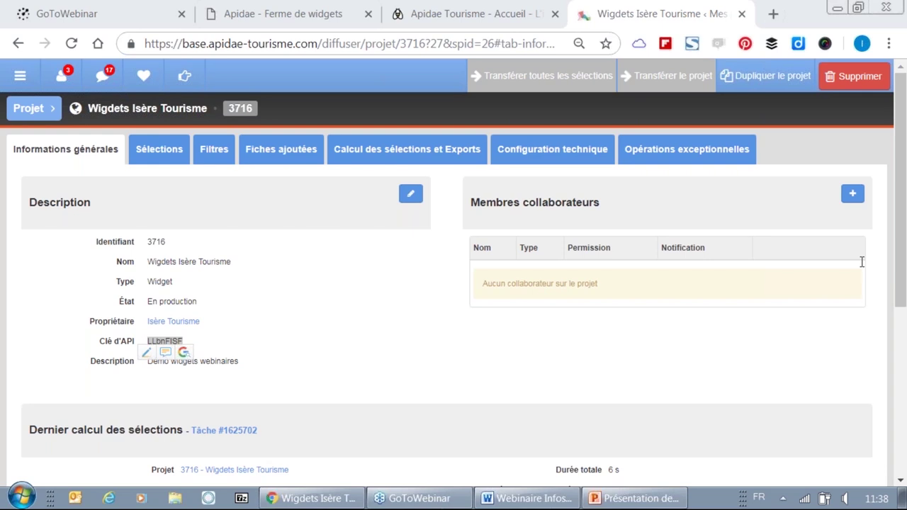
Open the Isère Tourisme project's Comptes page showing the member and sponsored accounts
click(322, 14)
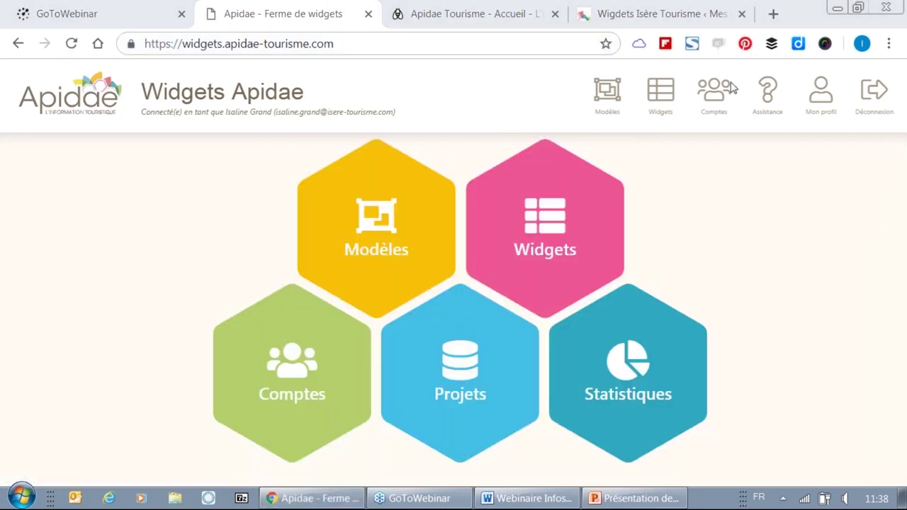
click(483, 378)
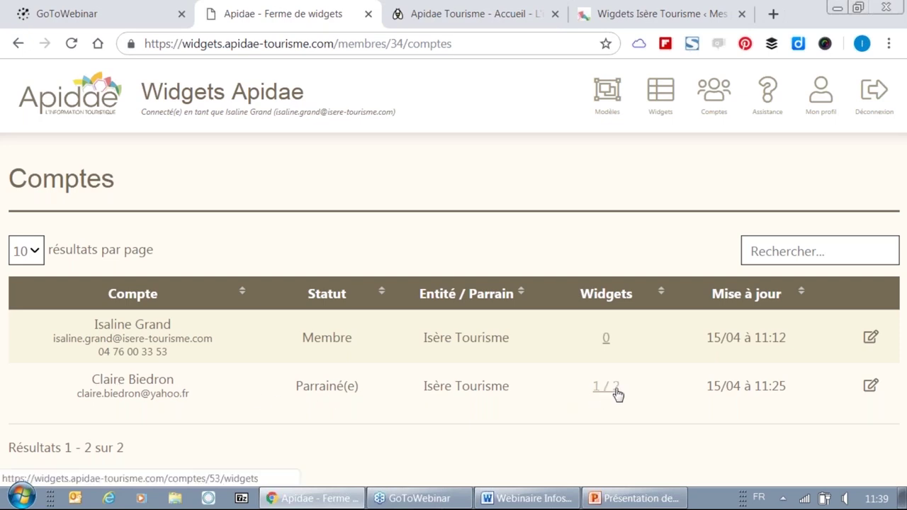
Set the sponsored account's Widgets autorisés to 1, save, and list its widget models
click(871, 387)
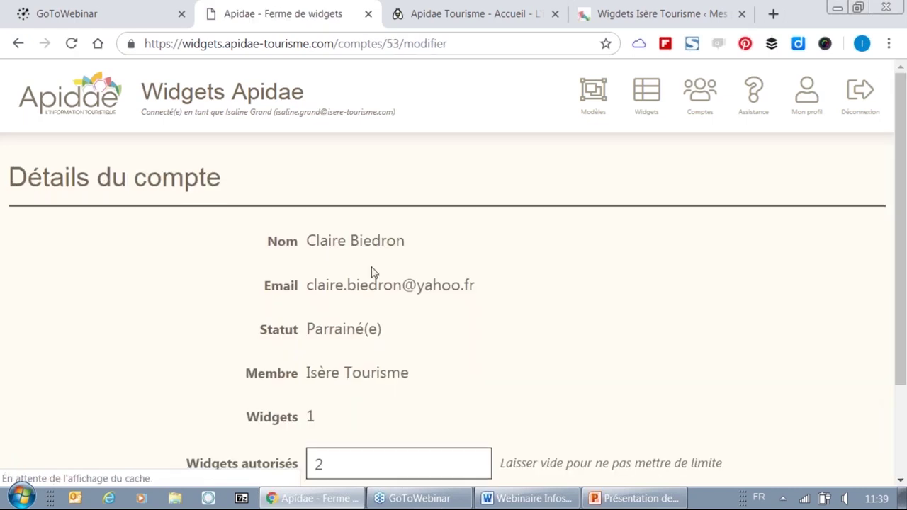
scroll(381, 338, down, 3)
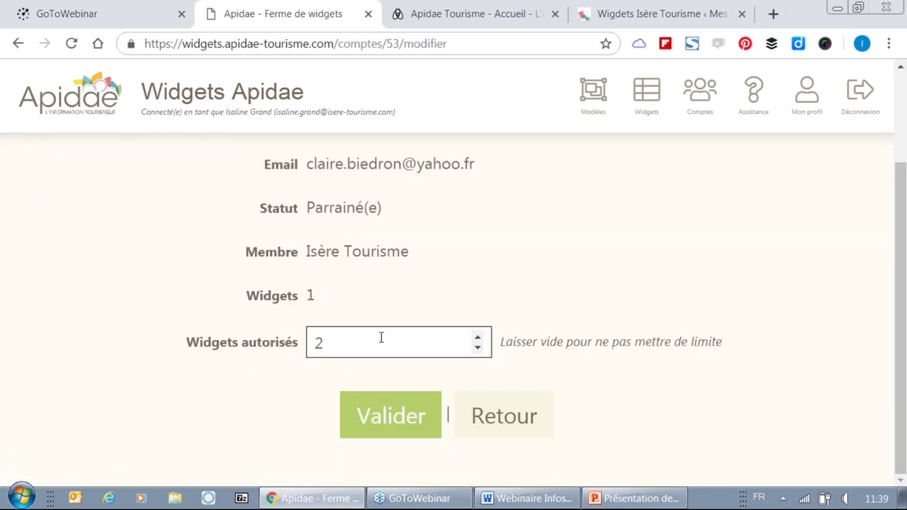
click(478, 348)
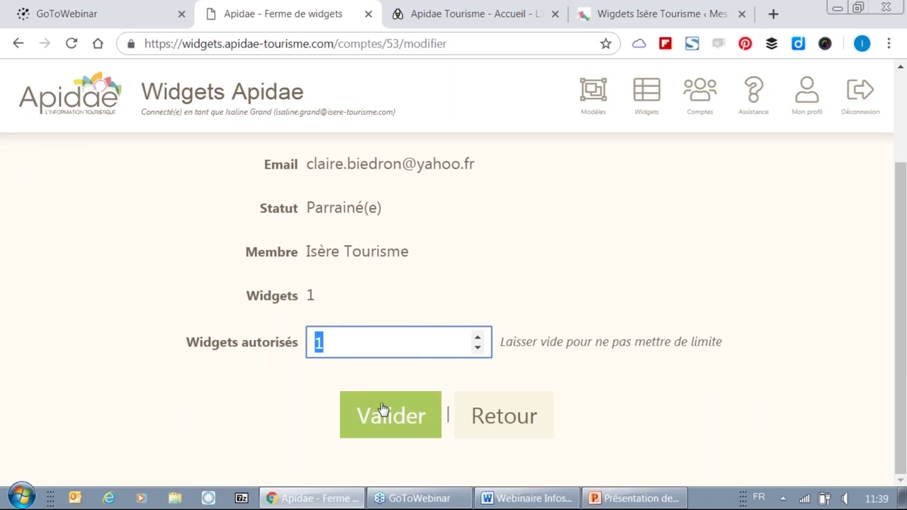
click(403, 430)
click(407, 426)
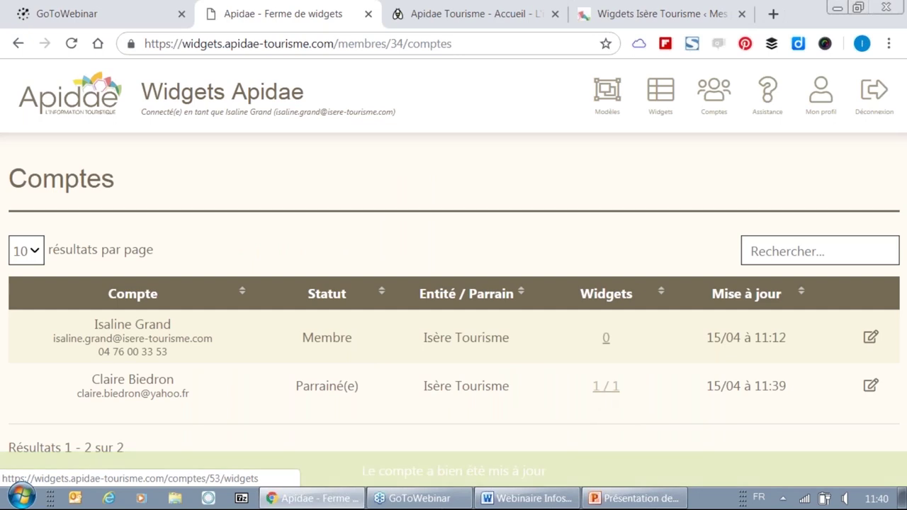
click(601, 395)
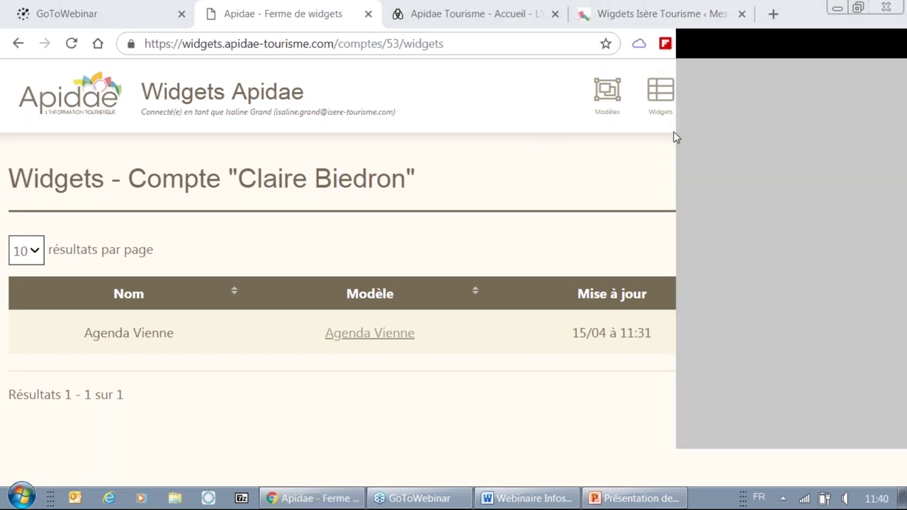
click(595, 91)
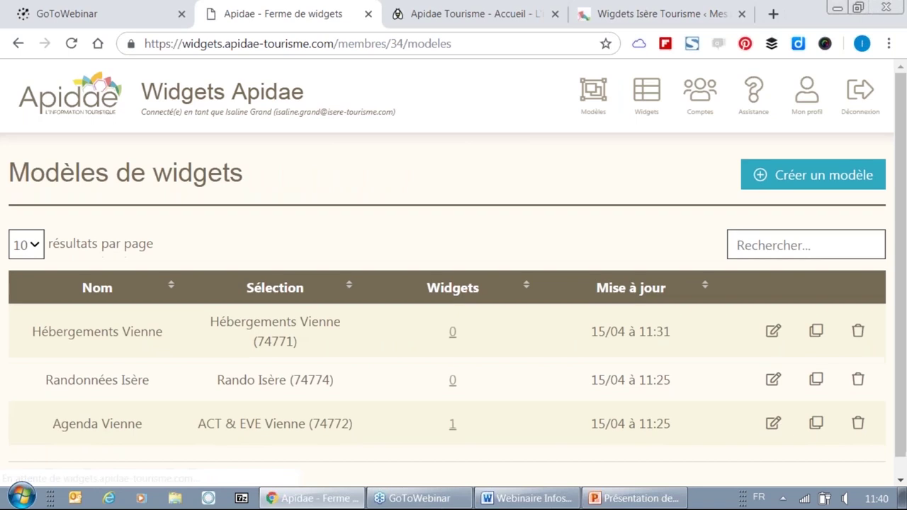
Open the Randonnées Isère model for editing and scroll down to its preview
click(772, 360)
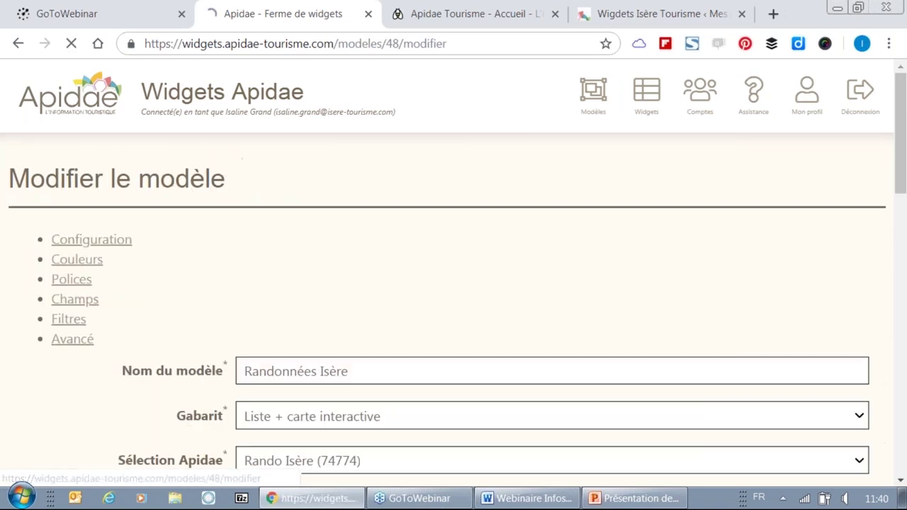
scroll(320, 314, down, 4)
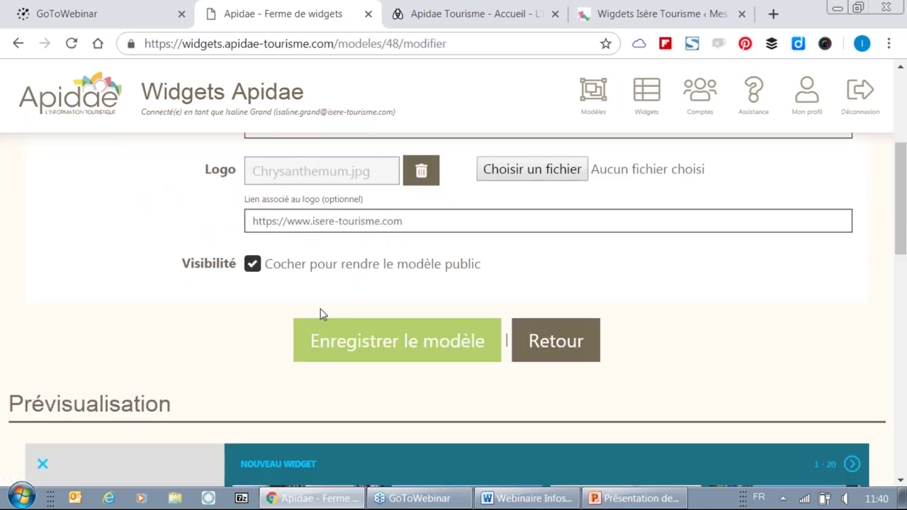
scroll(323, 312, down, 4)
scroll(397, 298, down, 1)
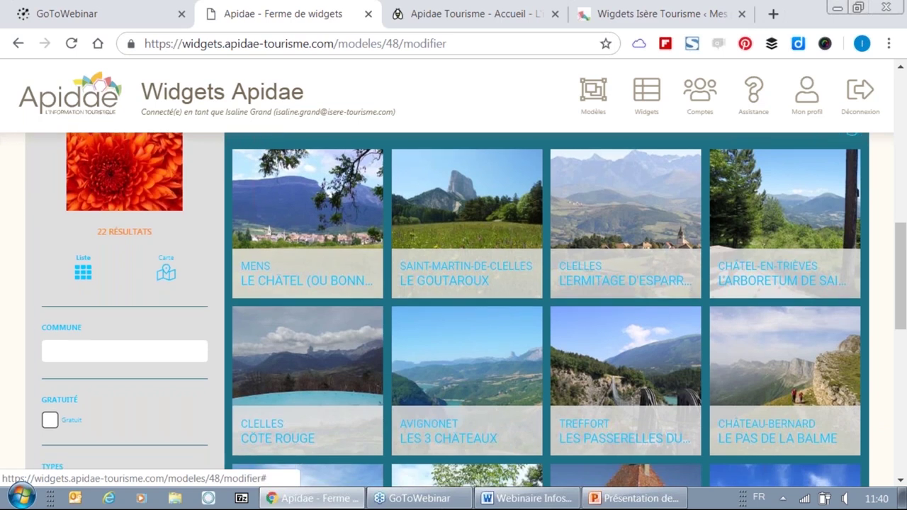
scroll(708, 344, down, 1)
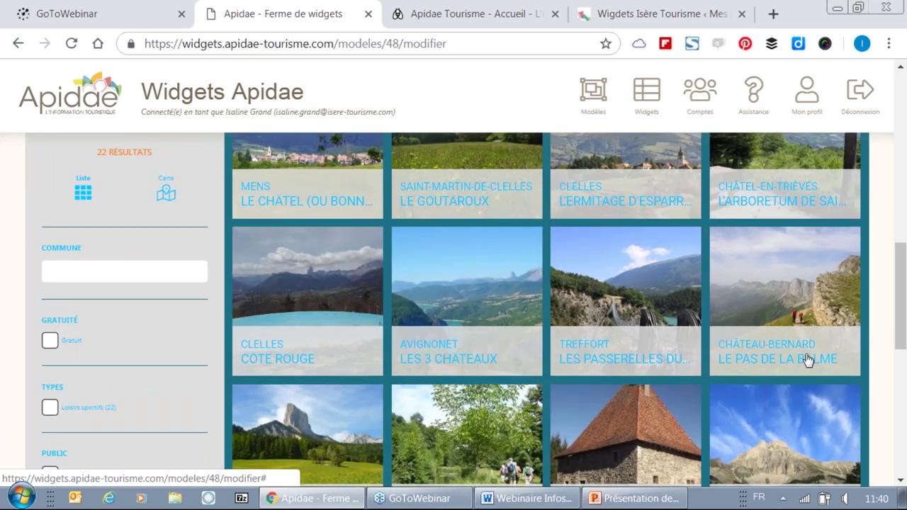
scroll(807, 360, down, 2)
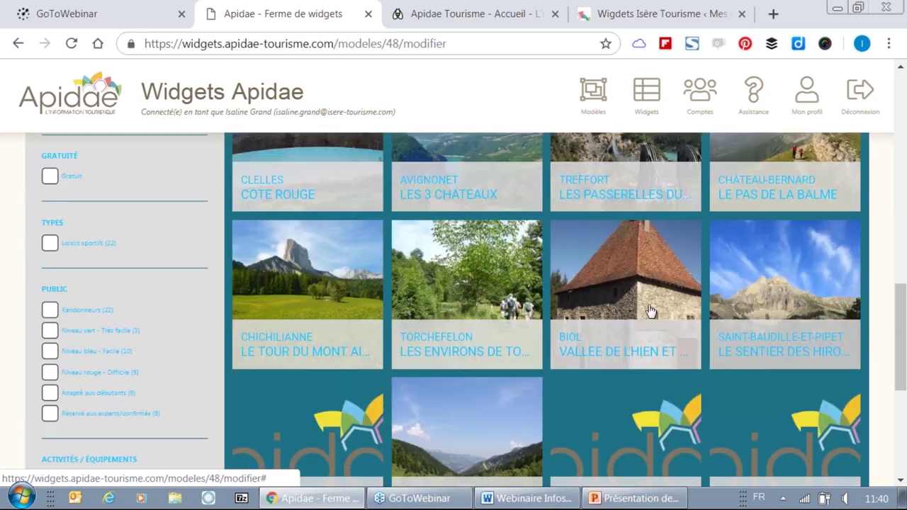
Show the Torchefelon hike's details and route map in the preview
click(457, 341)
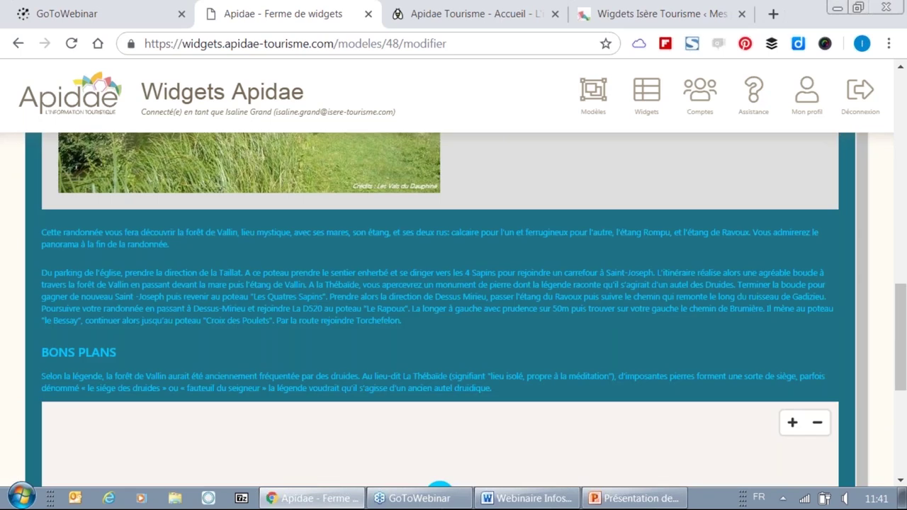
scroll(457, 341, down, 1)
scroll(439, 312, down, 2)
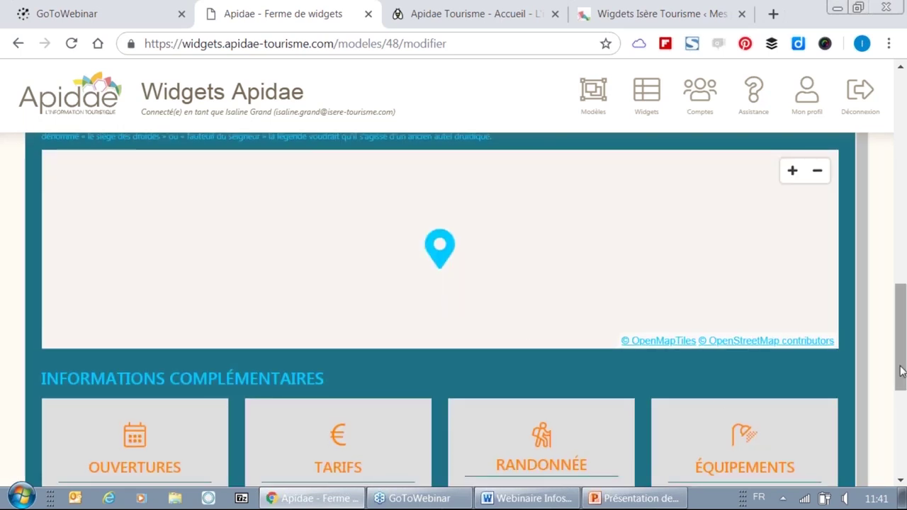
scroll(904, 434, down, 4)
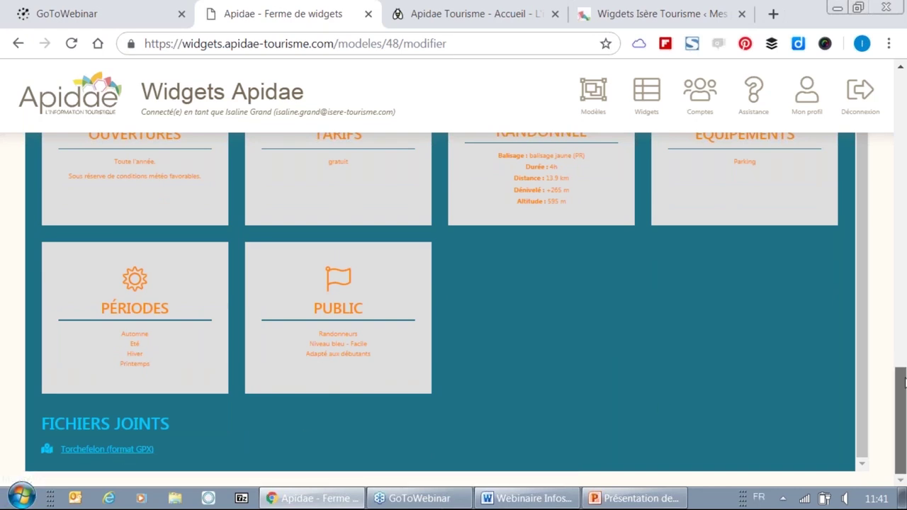
drag(905, 381, 902, 288)
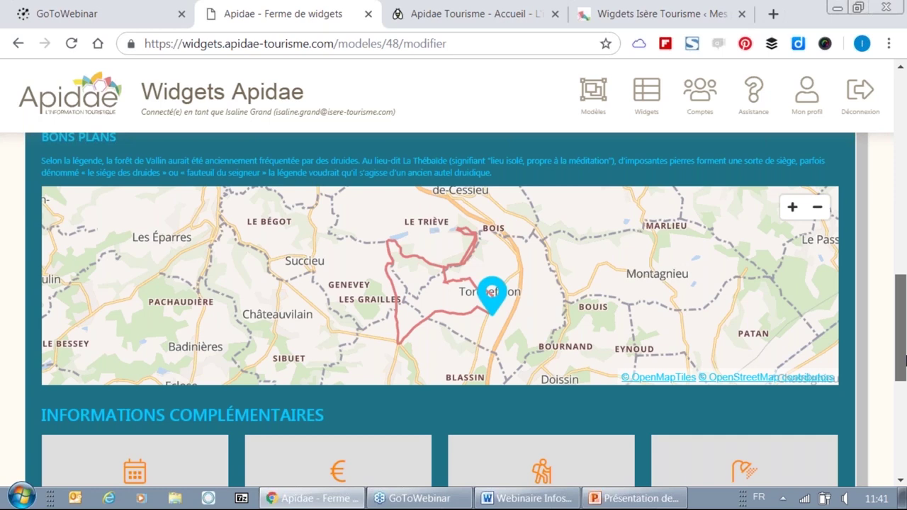
drag(902, 360, 892, 182)
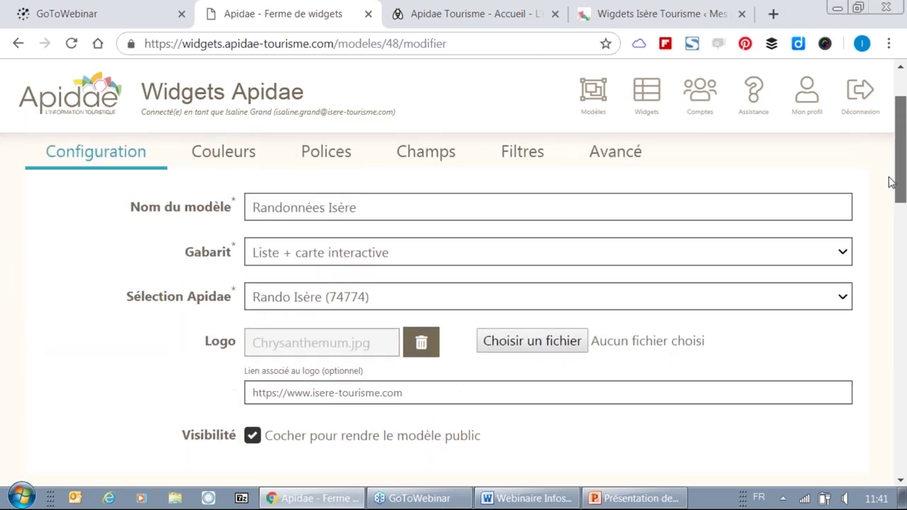
Close the Torchefelon details and switch the Randonnées Isère preview to its map view
scroll(891, 184, down, 5)
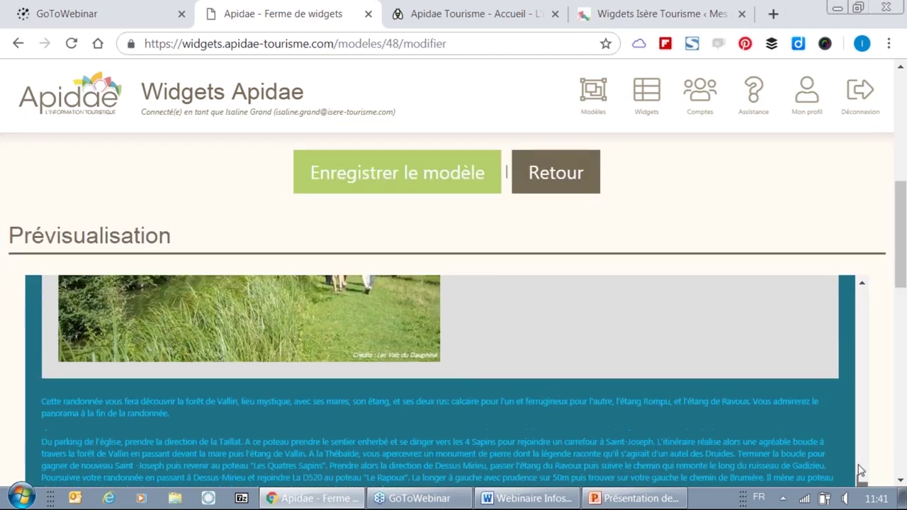
scroll(803, 314, up, 5)
click(803, 314)
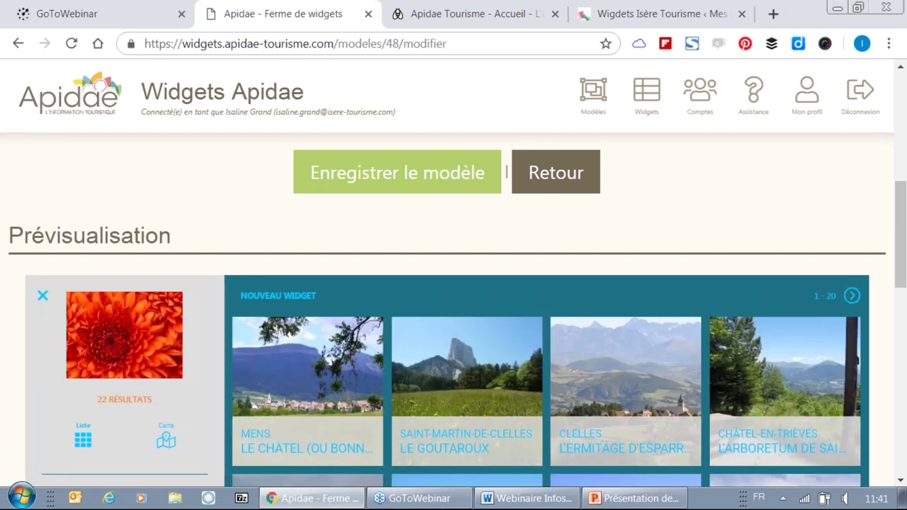
scroll(105, 379, down, 5)
scroll(105, 379, down, 2)
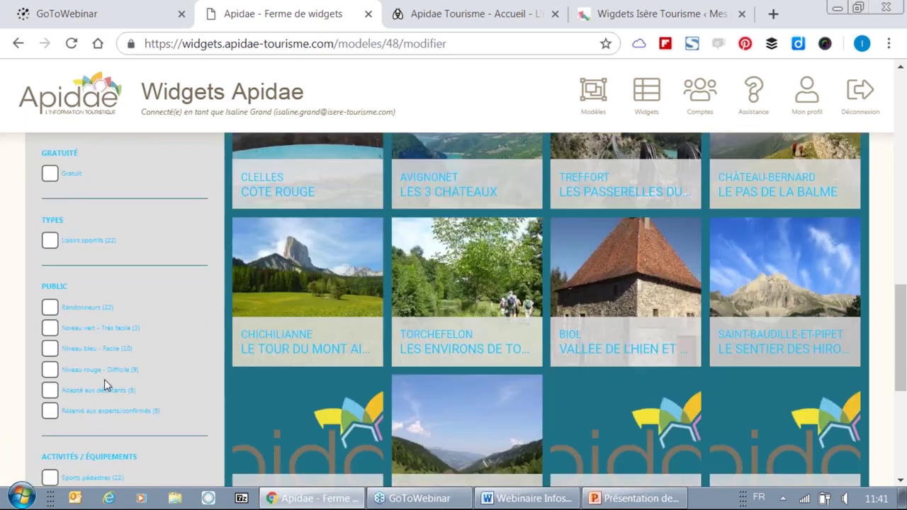
scroll(142, 411, up, 5)
click(166, 439)
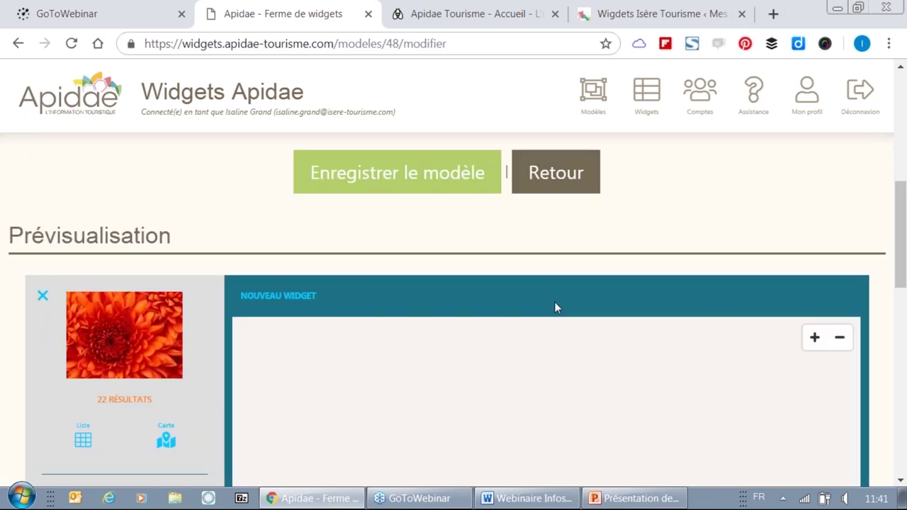
scroll(554, 305, down, 3)
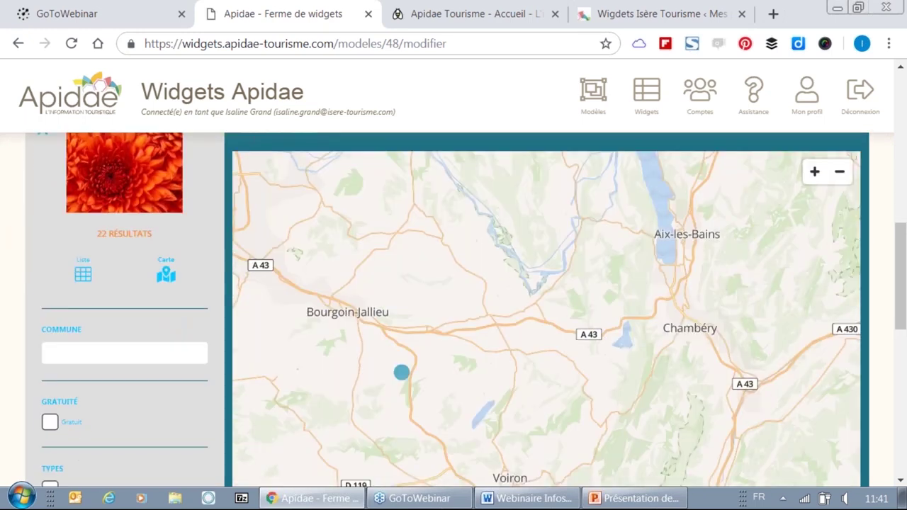
Filter the map to Autrans-Méaudre en Vercors and show the Plateau de la Molière popup
click(48, 352)
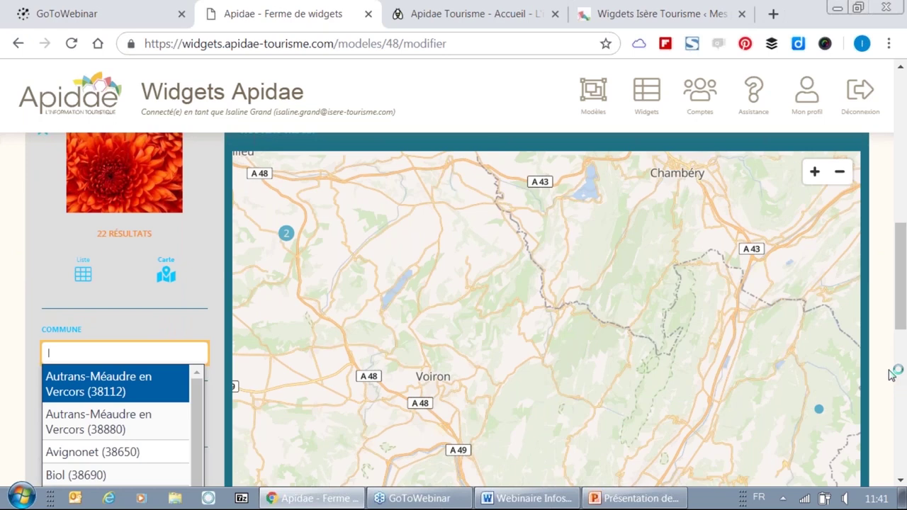
scroll(899, 374, down, 5)
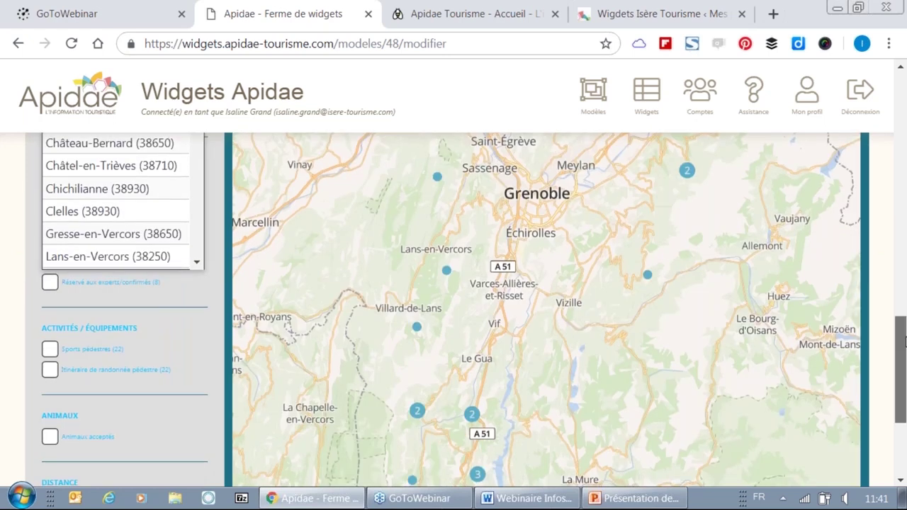
drag(904, 367, 903, 282)
click(694, 368)
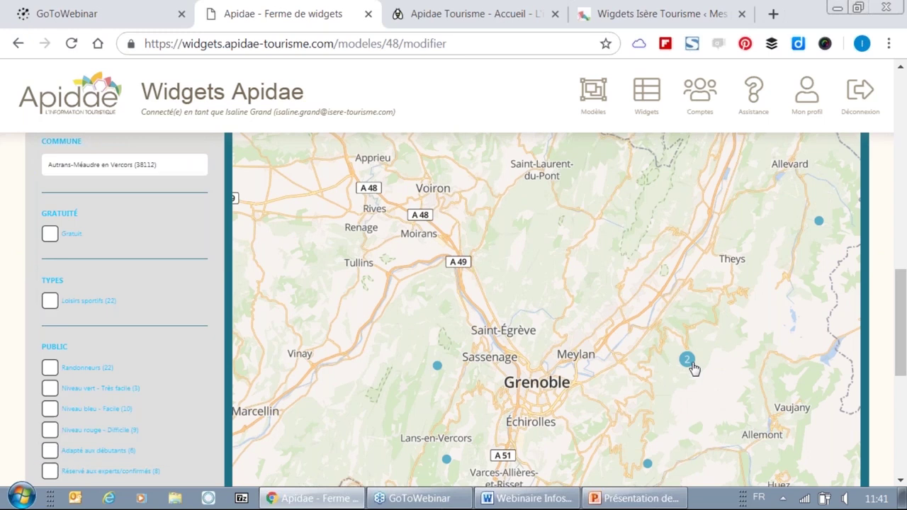
click(694, 368)
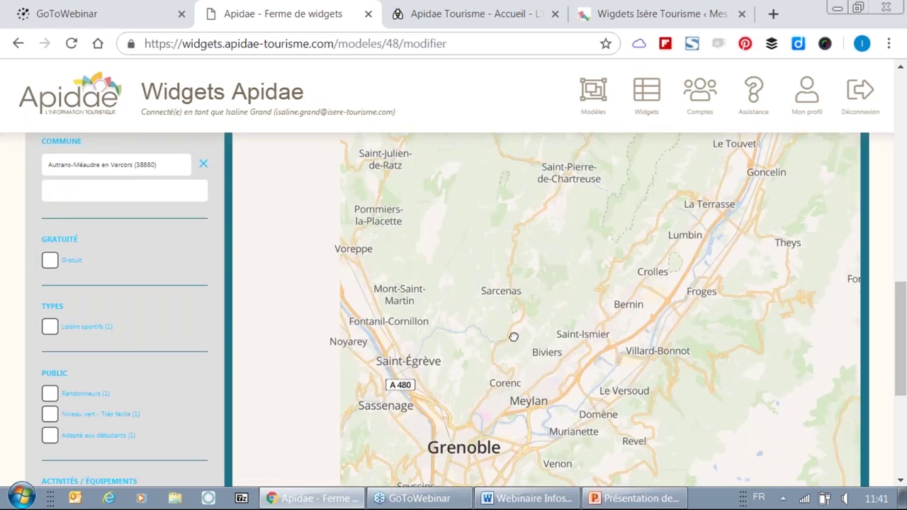
click(398, 418)
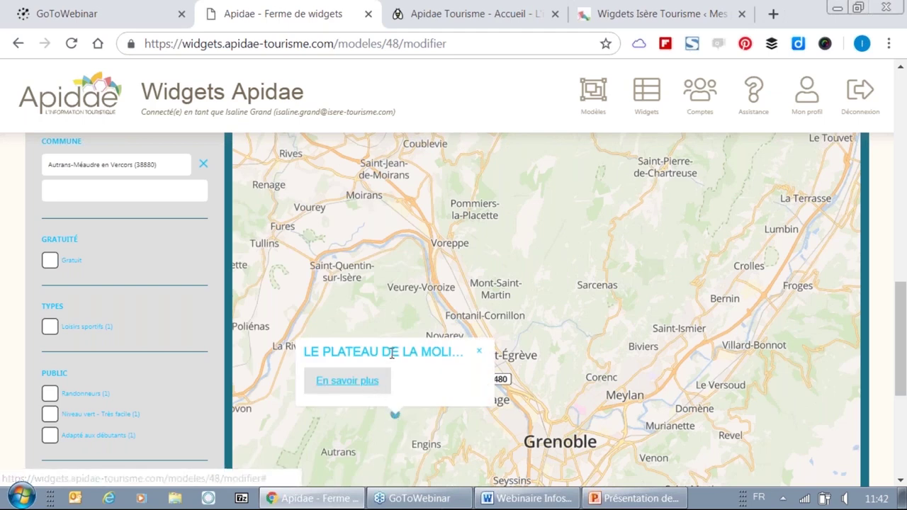
Open and scroll through the Plateau de la Molière hike's full details
click(361, 354)
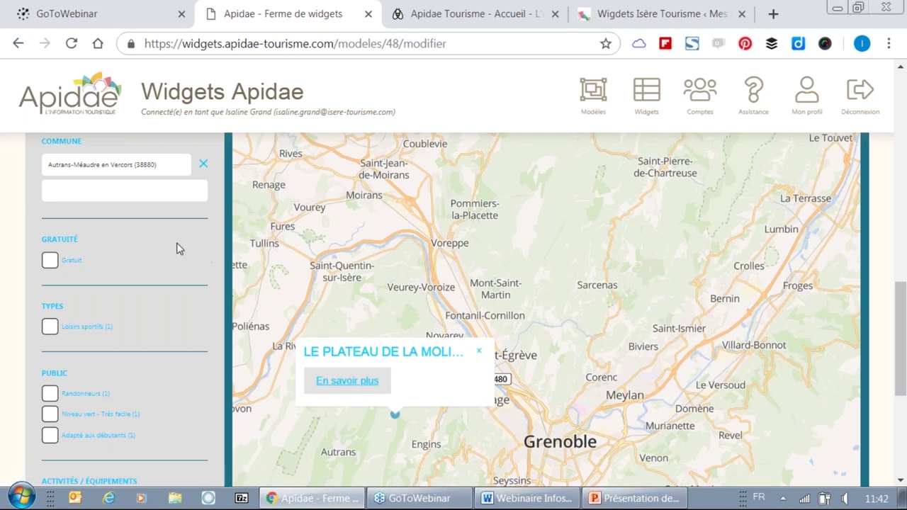
scroll(340, 262, down, 3)
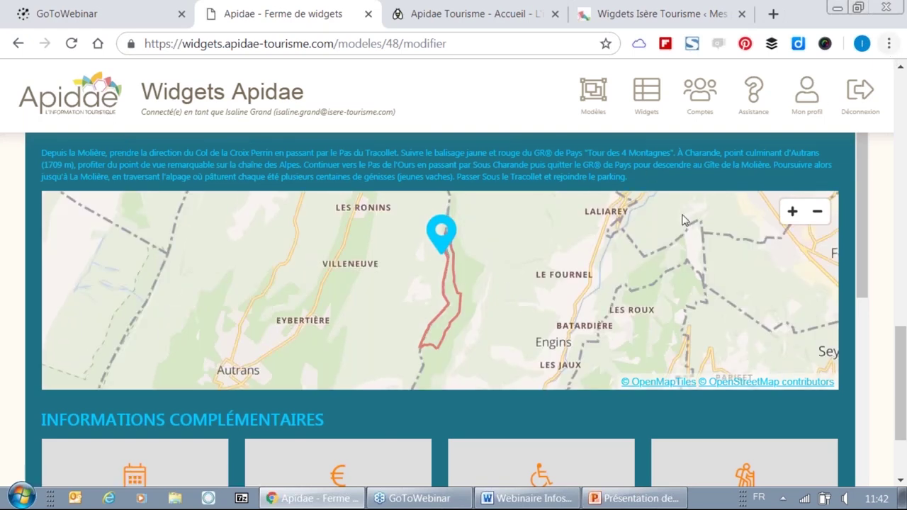
scroll(286, 445, down, 5)
scroll(288, 445, down, 2)
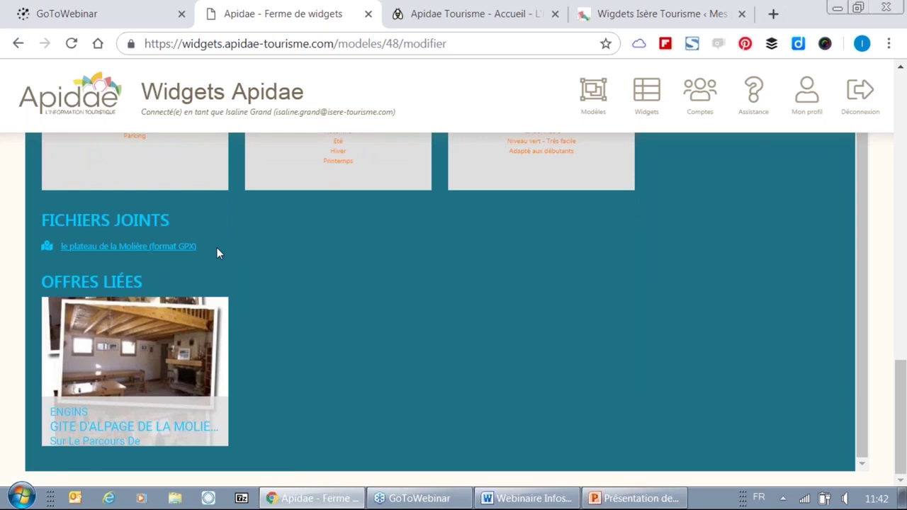
drag(903, 403, 894, 85)
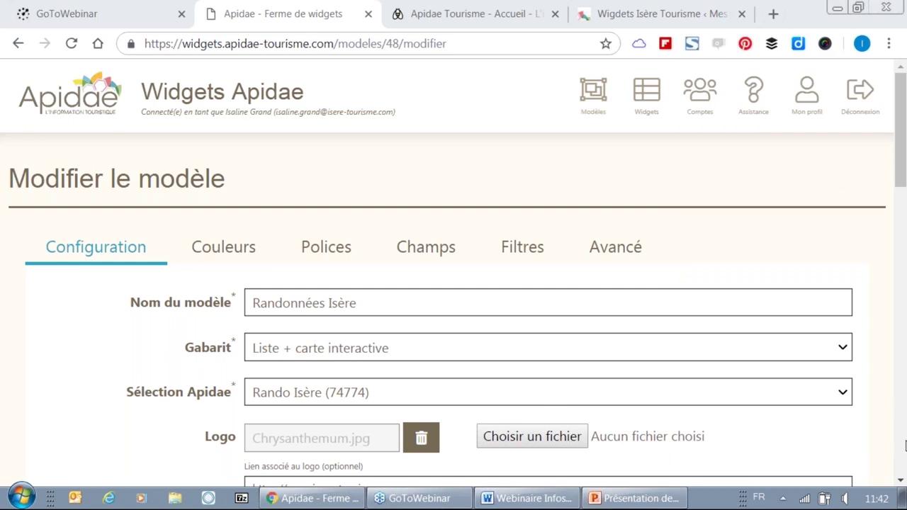
scroll(903, 479, down, 10)
scroll(902, 479, down, 10)
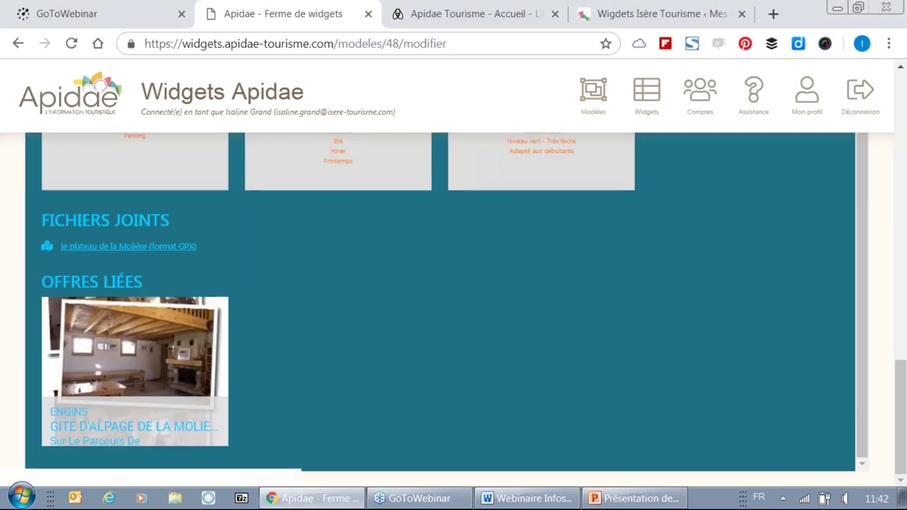
scroll(901, 389, up, 8)
scroll(901, 388, up, 3)
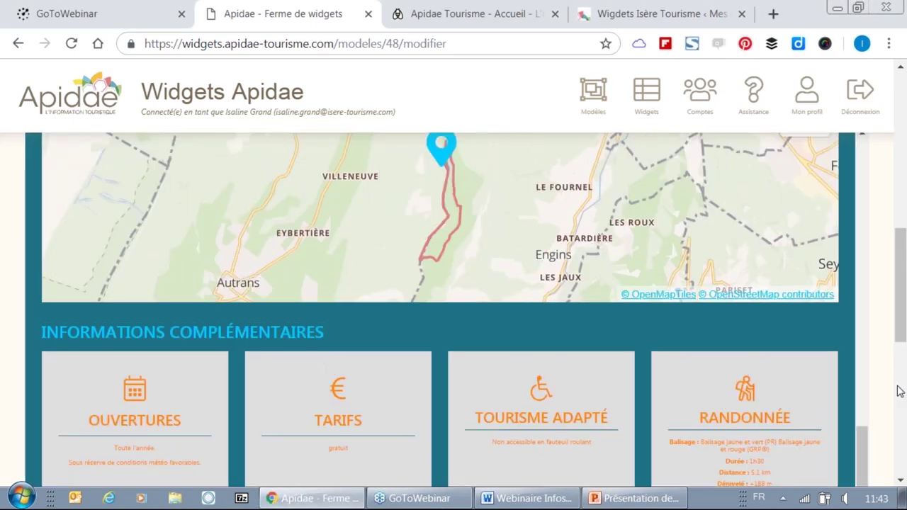
scroll(857, 312, up, 5)
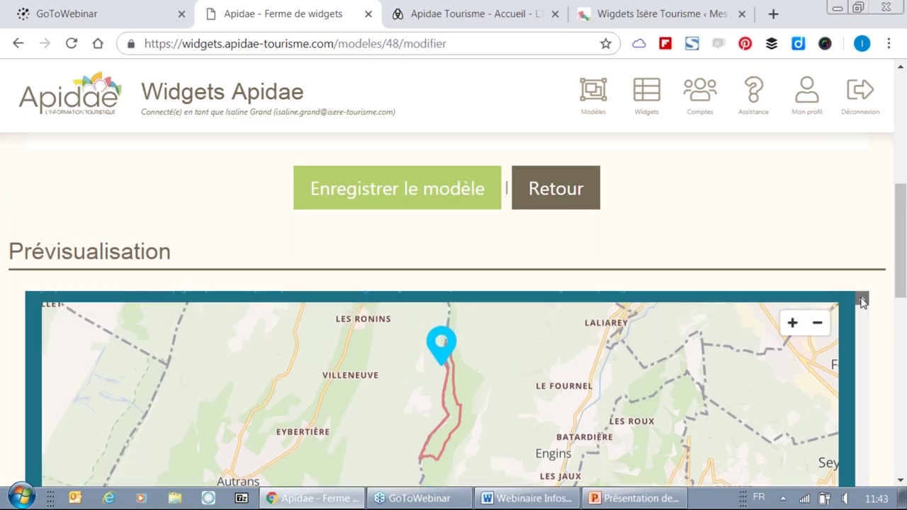
Close the hike details and return to the Modèles de widgets list
click(815, 320)
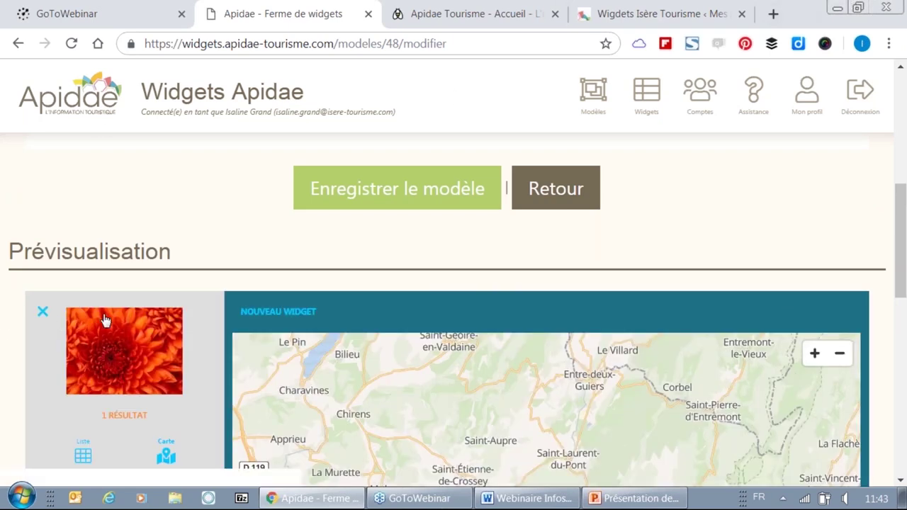
scroll(343, 361, down, 3)
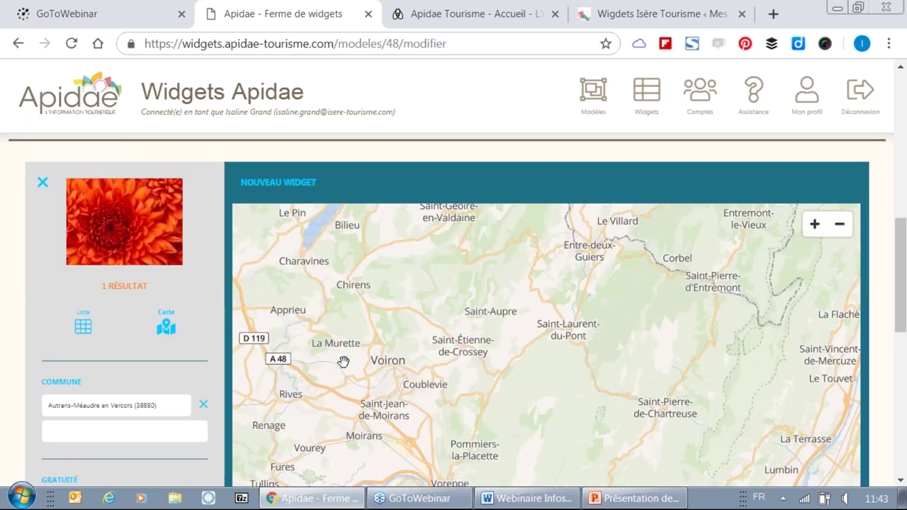
scroll(583, 260, up, 5)
scroll(584, 264, up, 4)
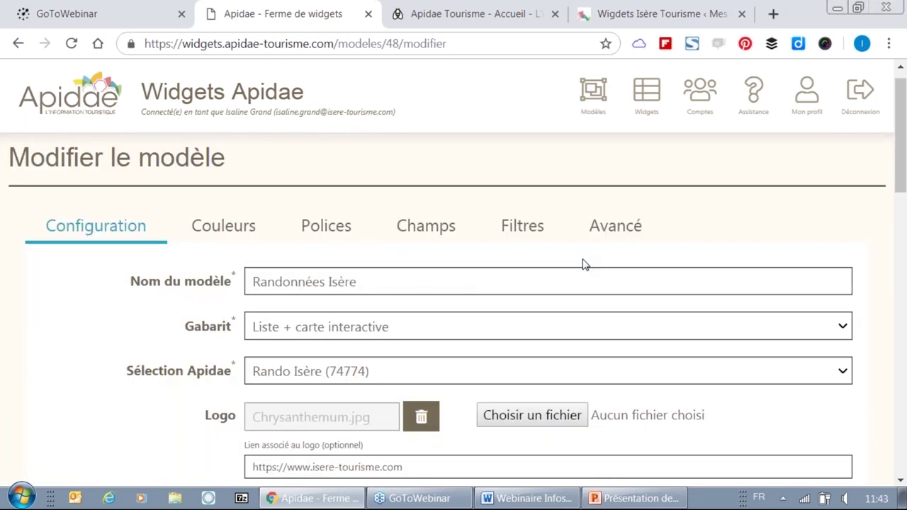
click(593, 94)
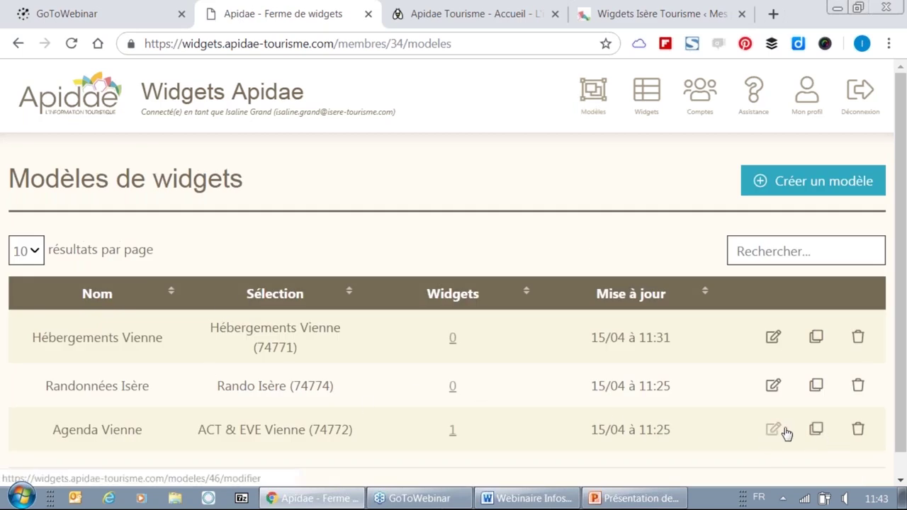
click(774, 430)
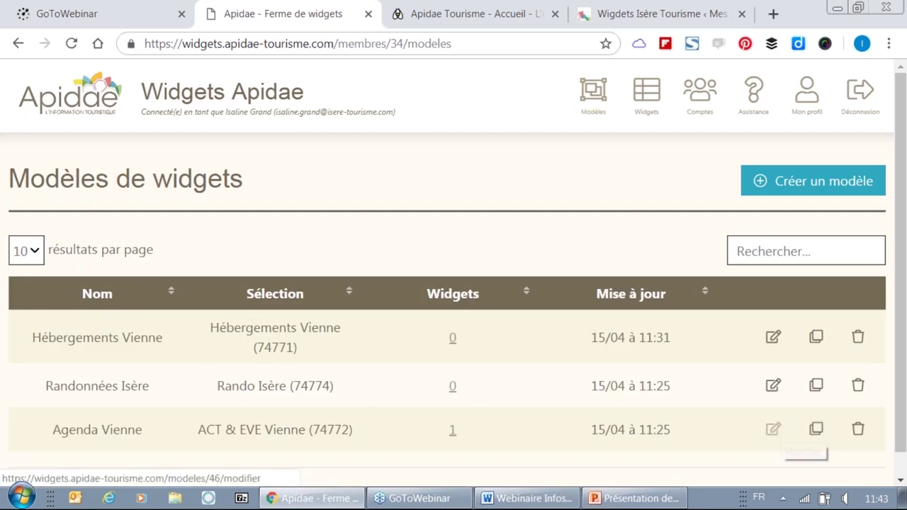
View the Agenda Vienne preview of 181 events, narrowing then re-maximizing the browser window
scroll(318, 310, down, 4)
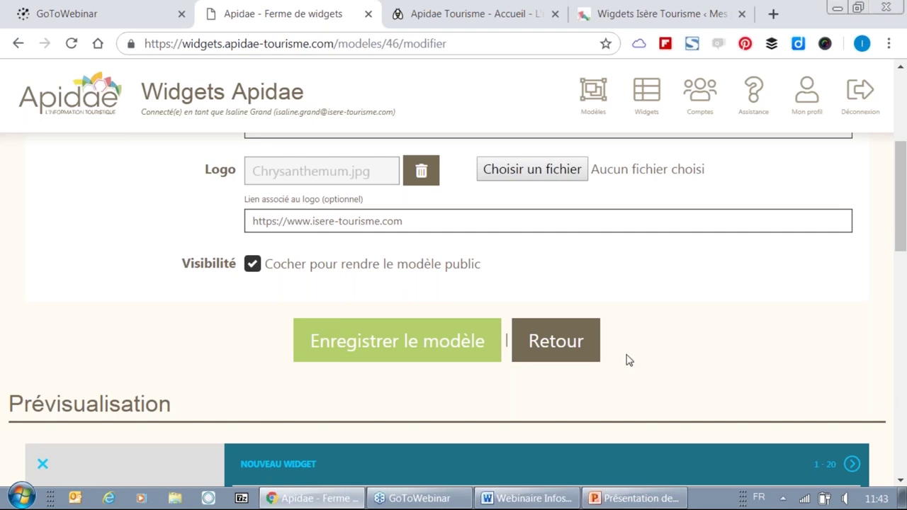
scroll(628, 360, down, 5)
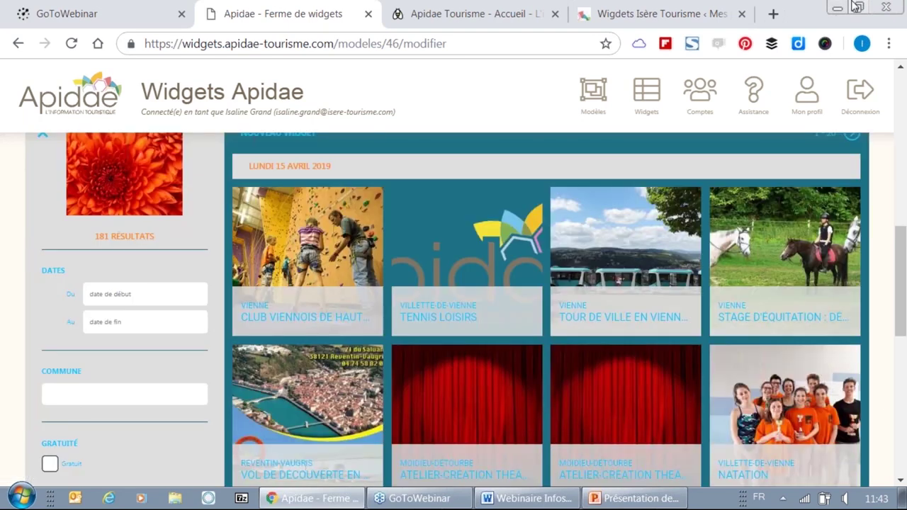
click(857, 6)
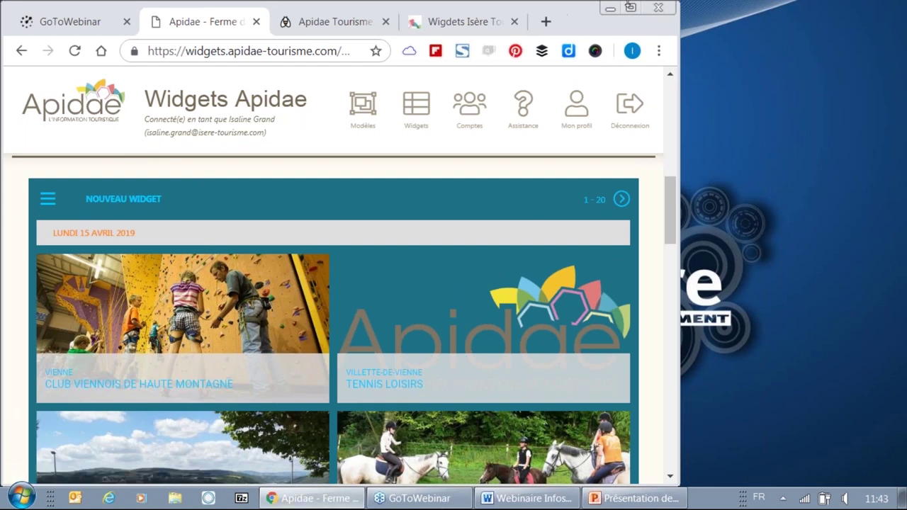
click(634, 8)
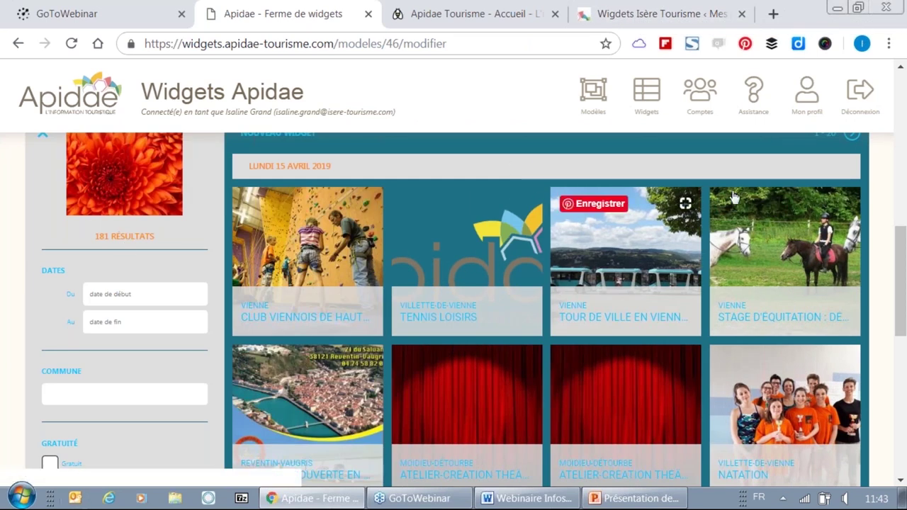
click(857, 8)
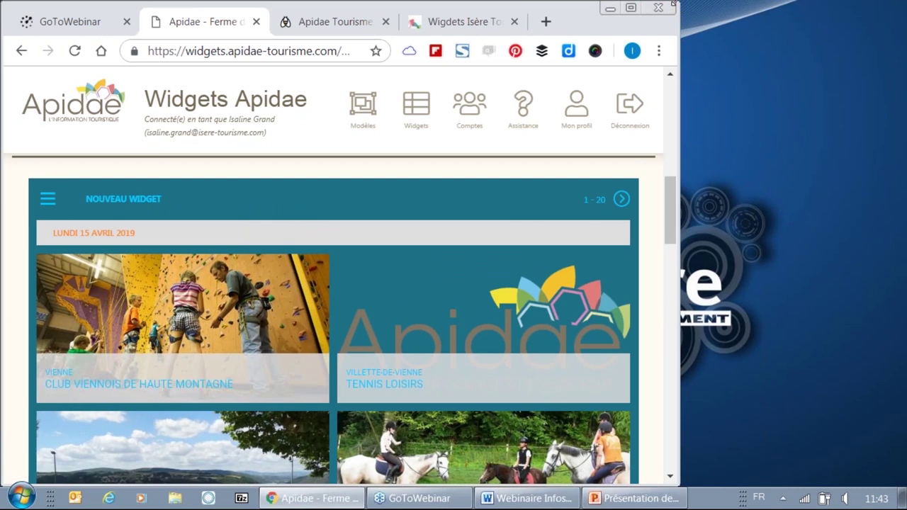
drag(674, 4, 386, 1)
drag(375, 173, 352, 149)
click(338, 8)
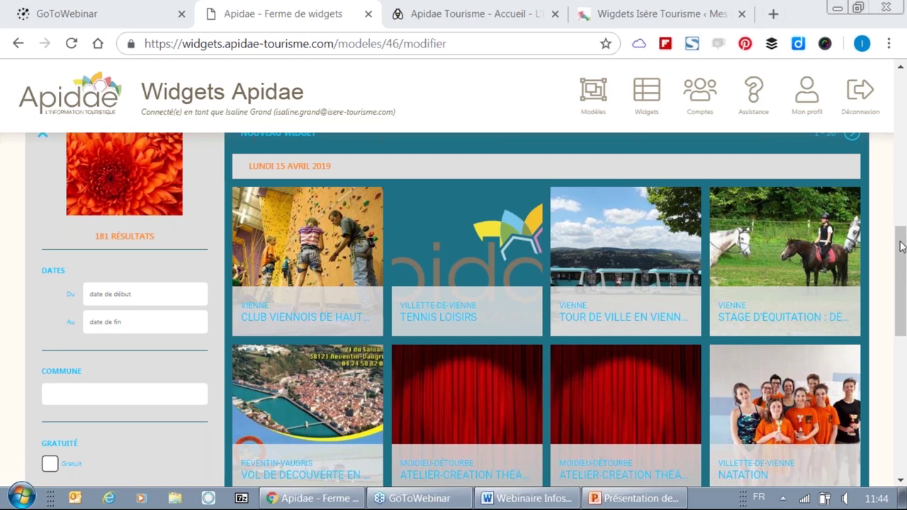
Glance over the other tabs, show the Comptes list, then go to the Apidae Tourisme home page
mouse_move(526, 498)
click(581, 14)
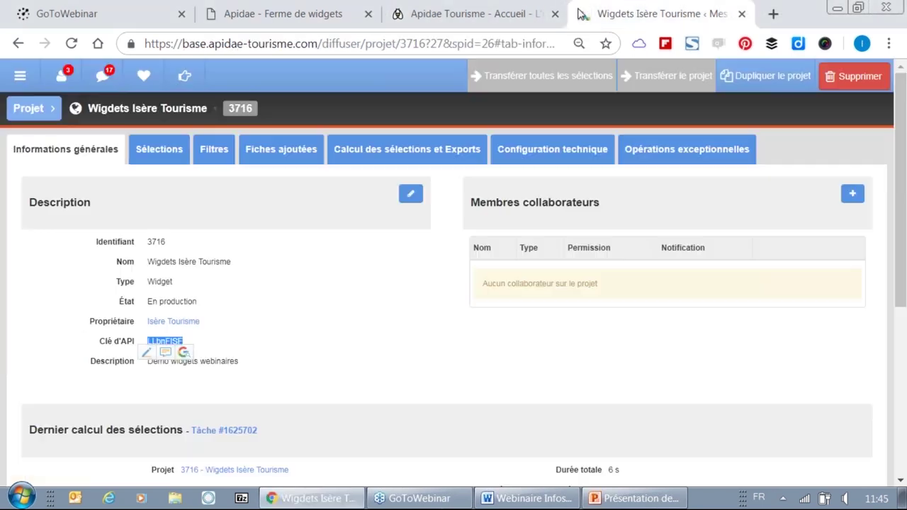
click(432, 14)
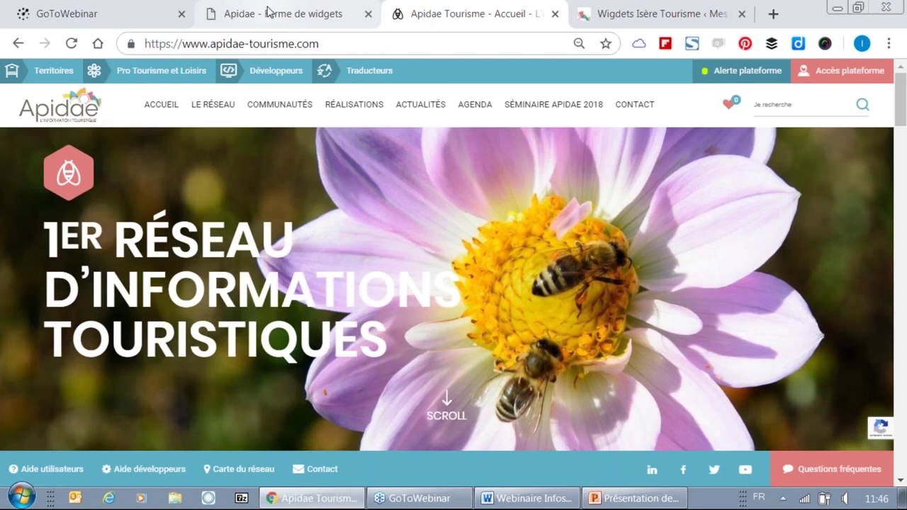
click(267, 12)
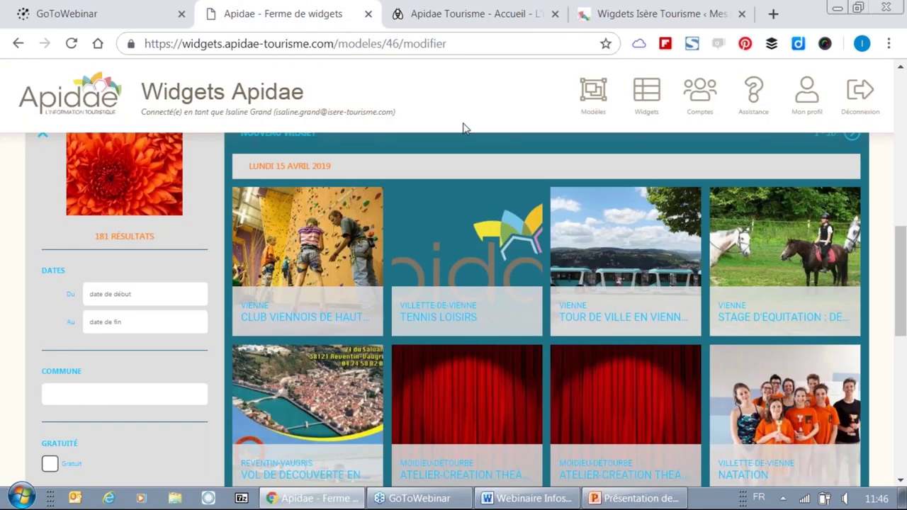
scroll(464, 128, up, 10)
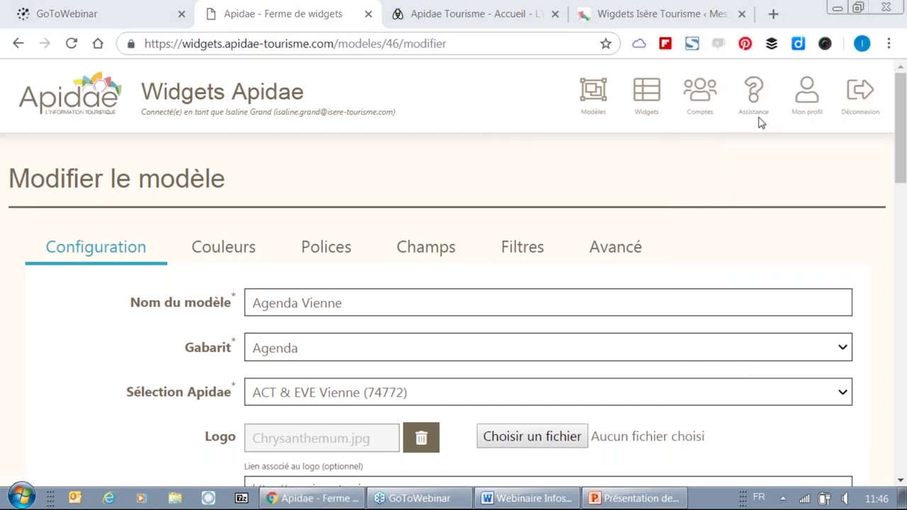
click(699, 101)
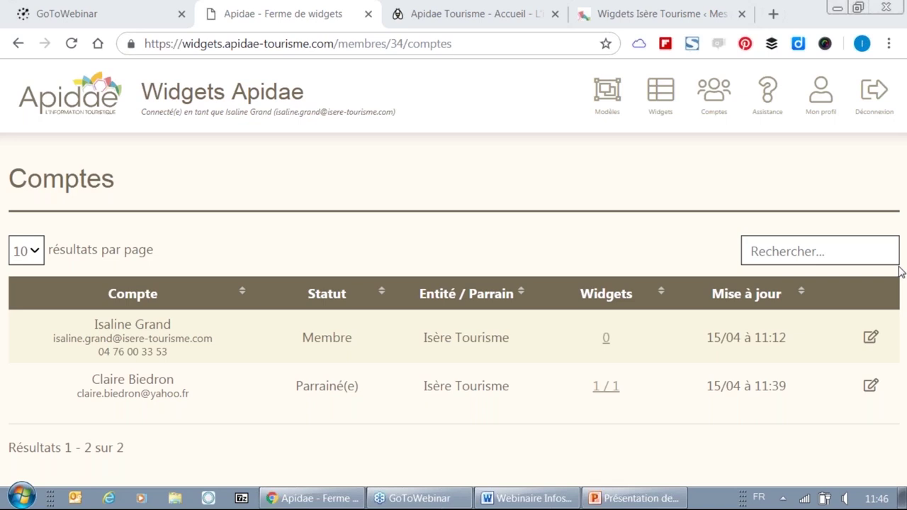
click(406, 8)
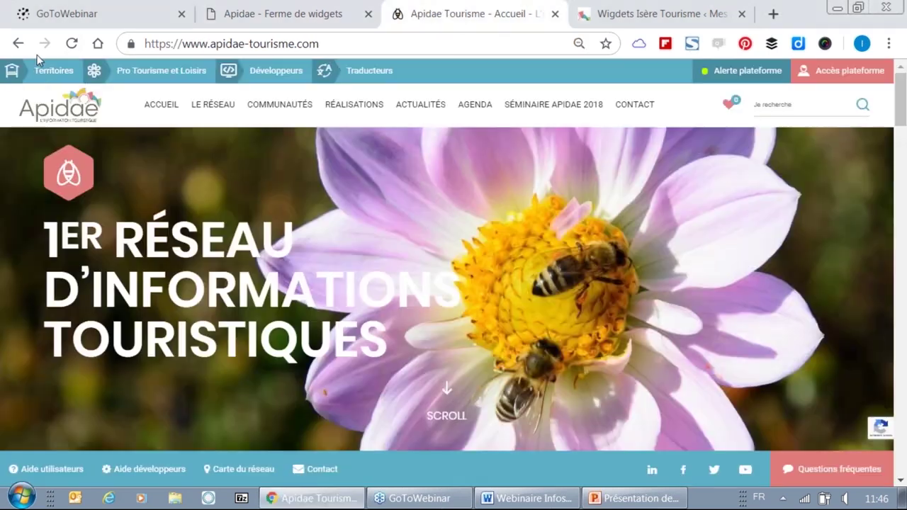
Go to the Apidae platform and log out of the current session
mouse_move(870, 92)
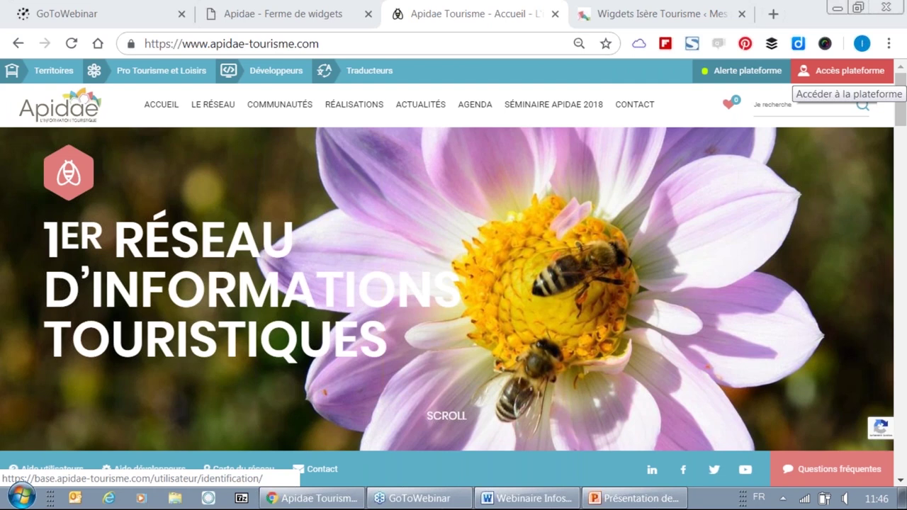
click(842, 70)
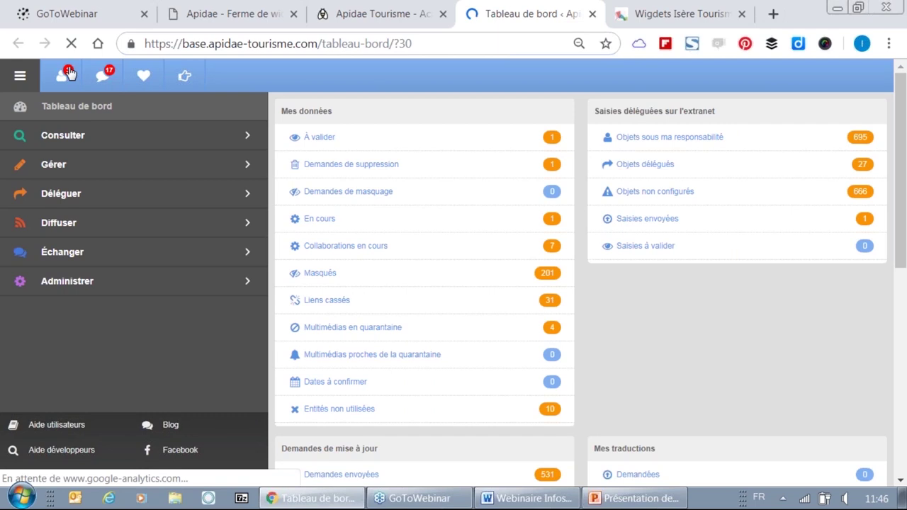
click(68, 73)
click(253, 476)
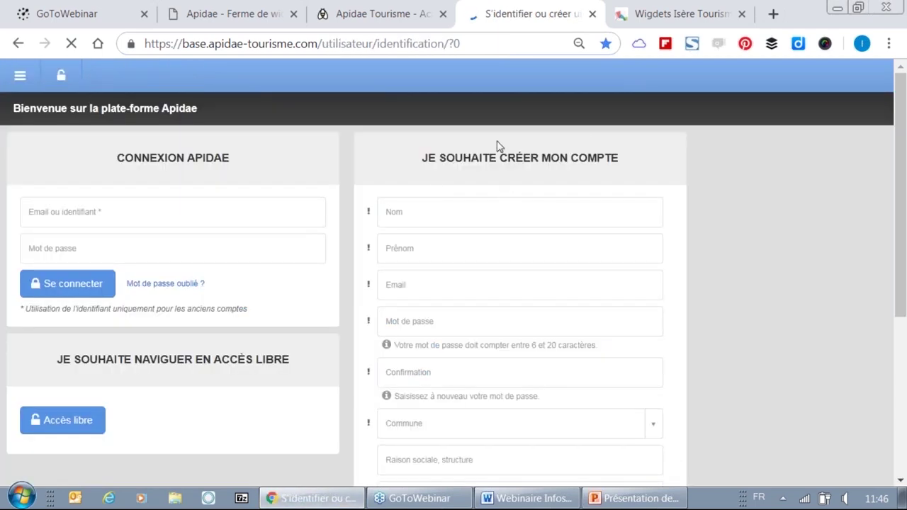
drag(423, 162, 618, 160)
click(628, 259)
scroll(628, 259, down, 4)
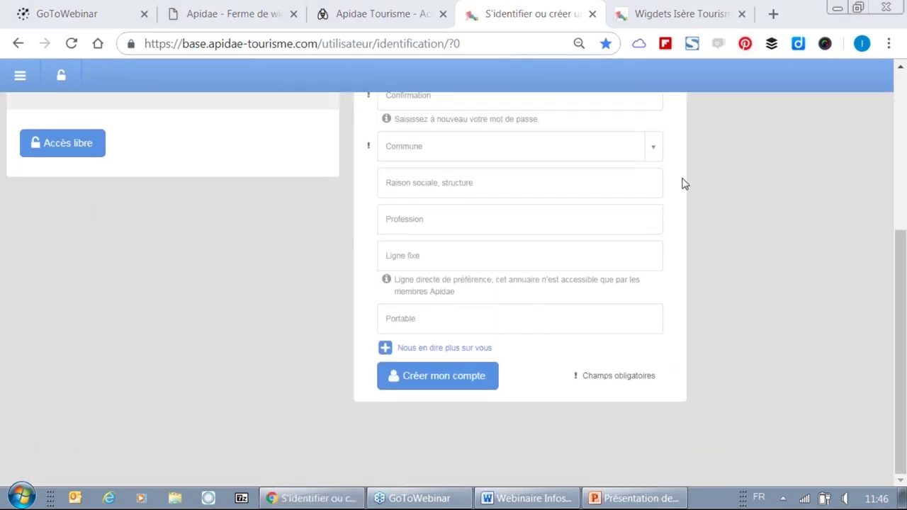
scroll(688, 195, up, 4)
Sign in with the account identifier and password
click(165, 207)
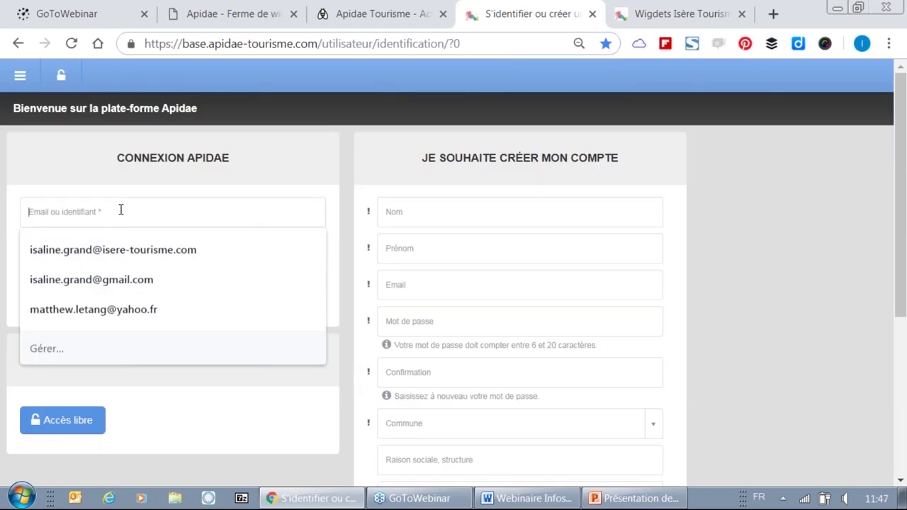
text(isagrand)
key(Tab)
text(***)
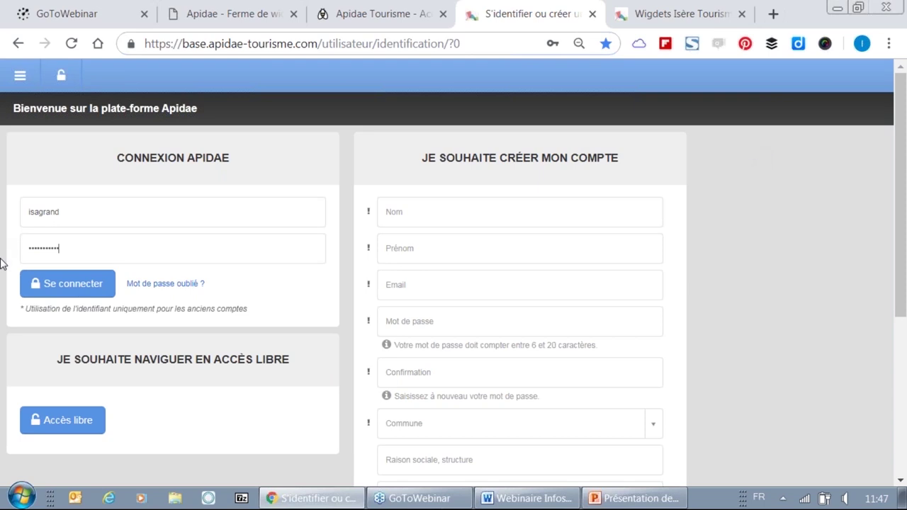
click(55, 282)
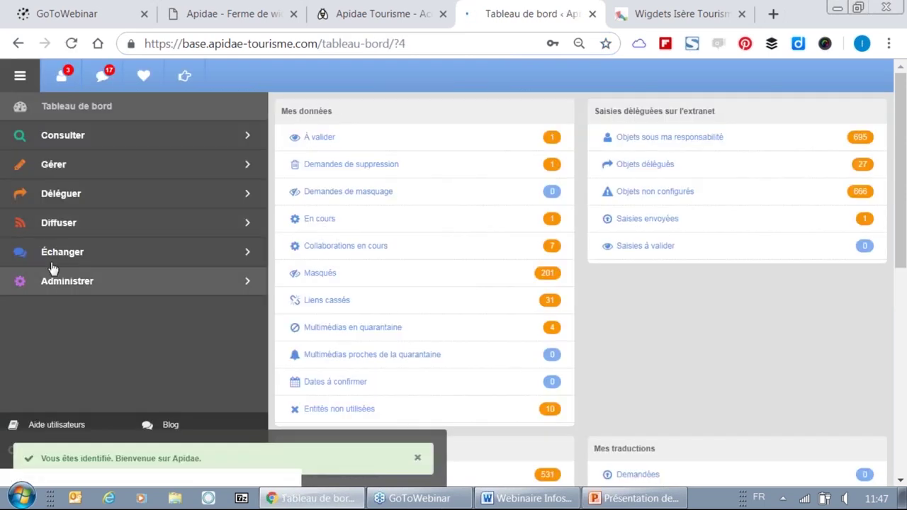
Open Administrer > Utilisateurs Apidae > Utilisateurs en attente, listing 5789 pending users
click(54, 286)
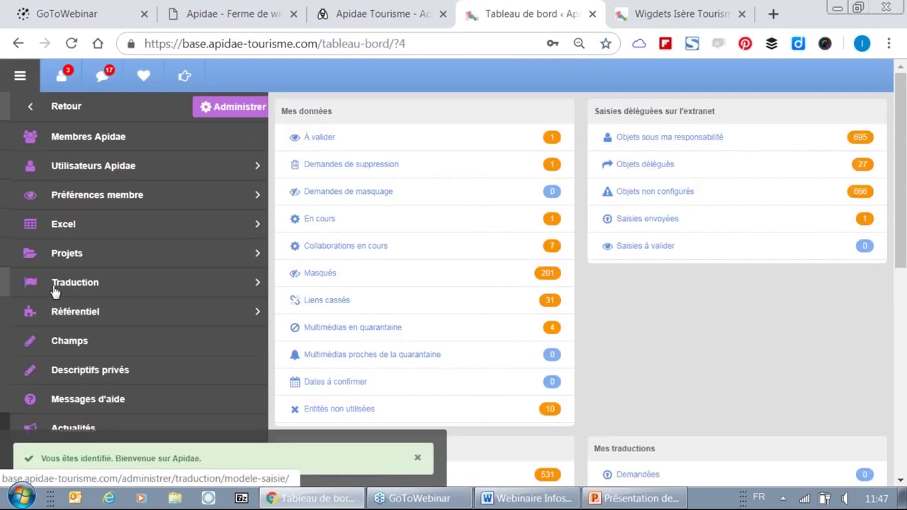
click(80, 178)
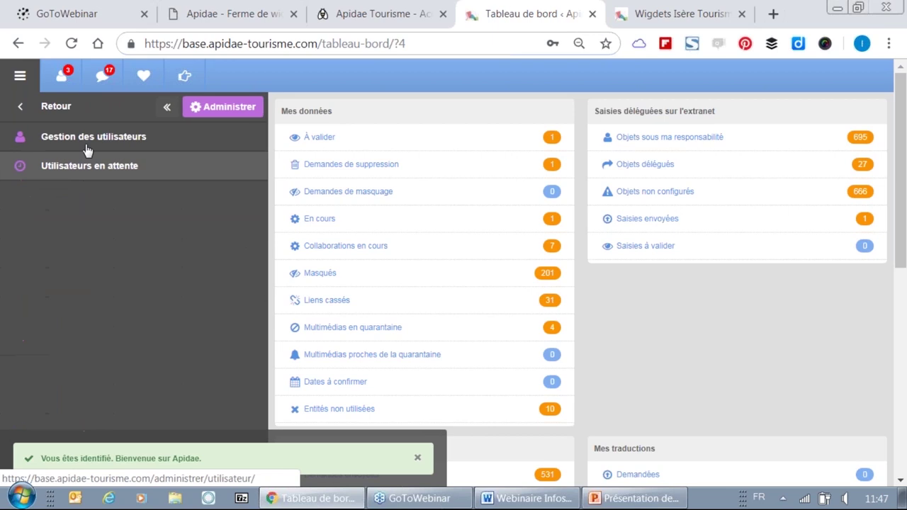
click(77, 166)
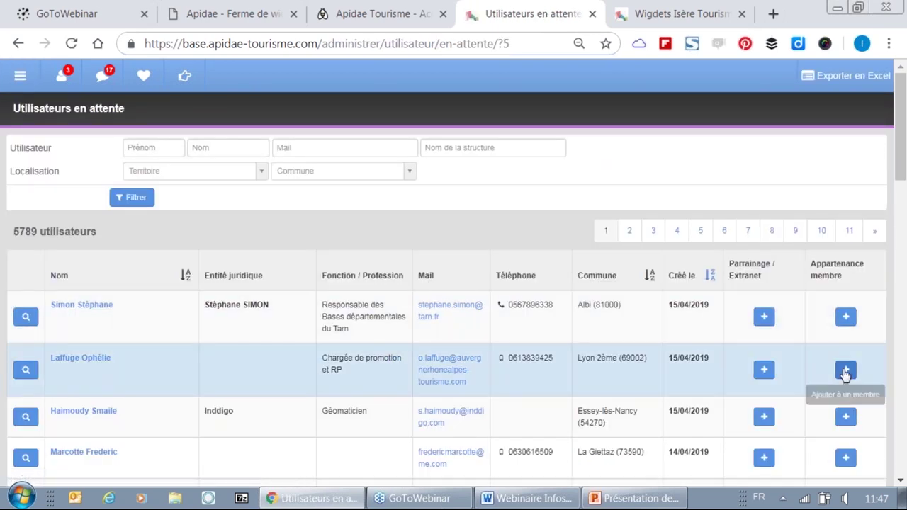
Start a sponsorship for a pending user, review the Niveau options, then open a new tab
click(764, 370)
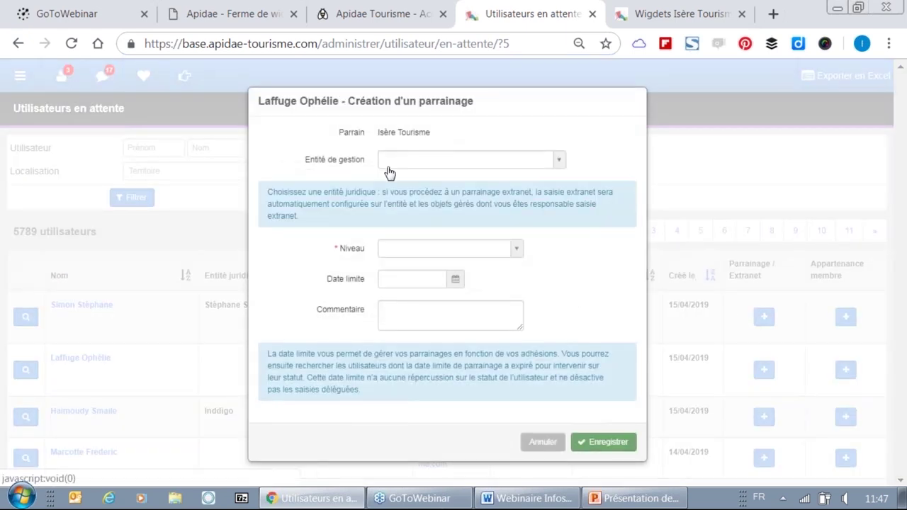
click(386, 252)
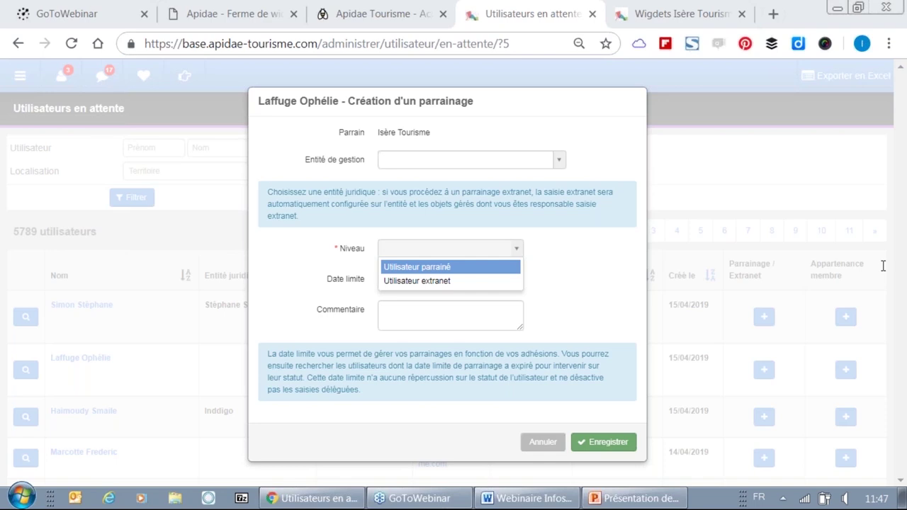
click(773, 14)
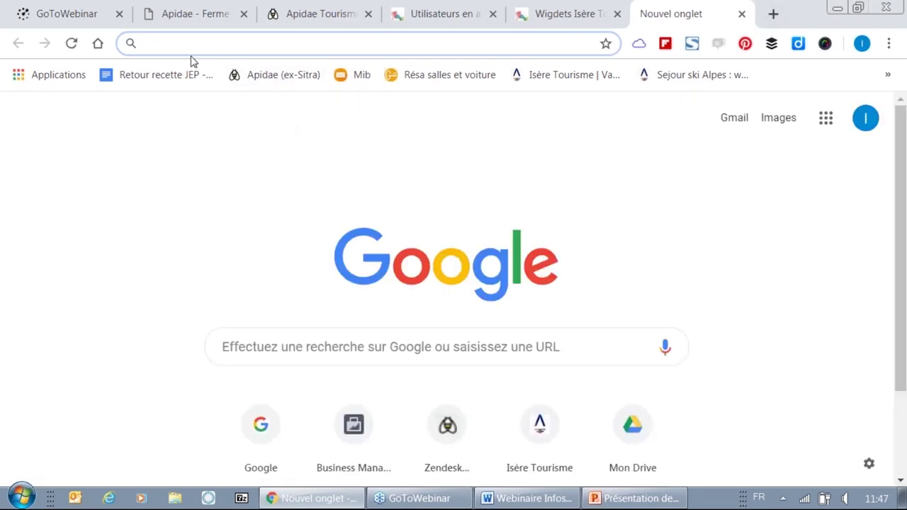
Search Google for 'planete puy de dome' and open the Planète Puy-de-Dôme website
text(planete)
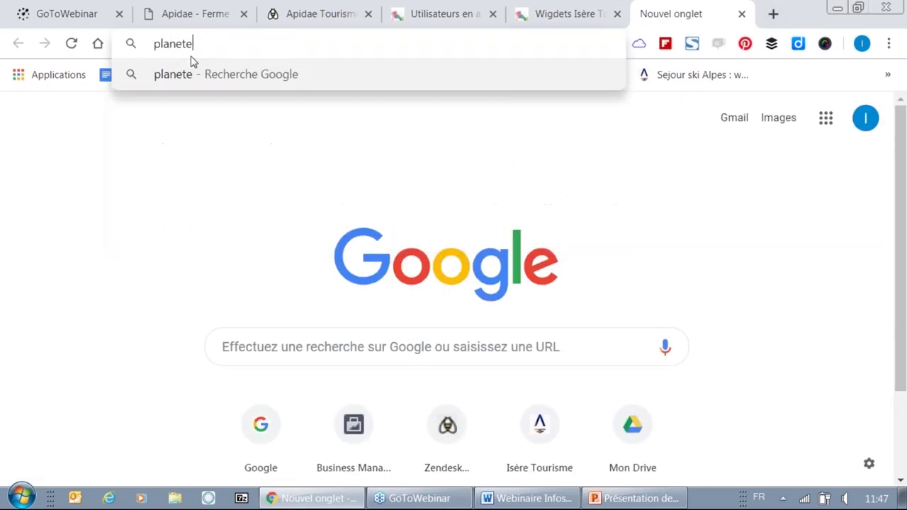
text( p)
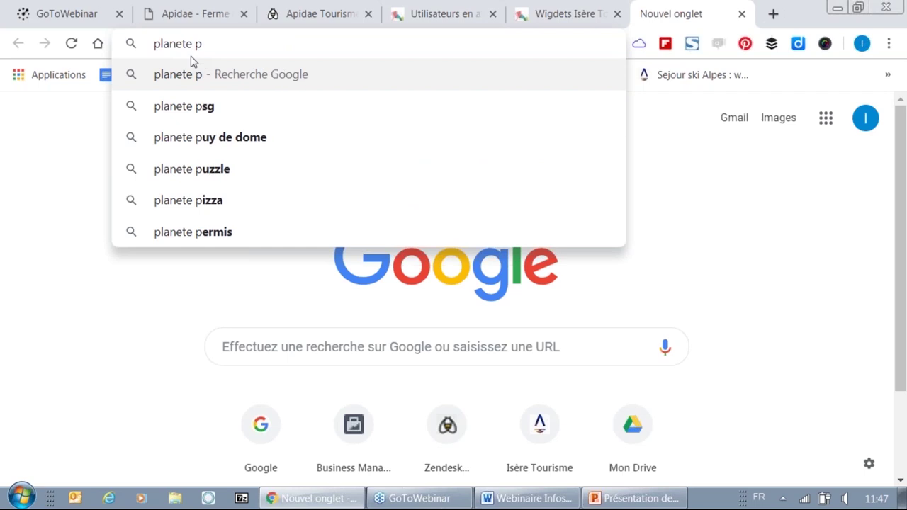
text(uy)
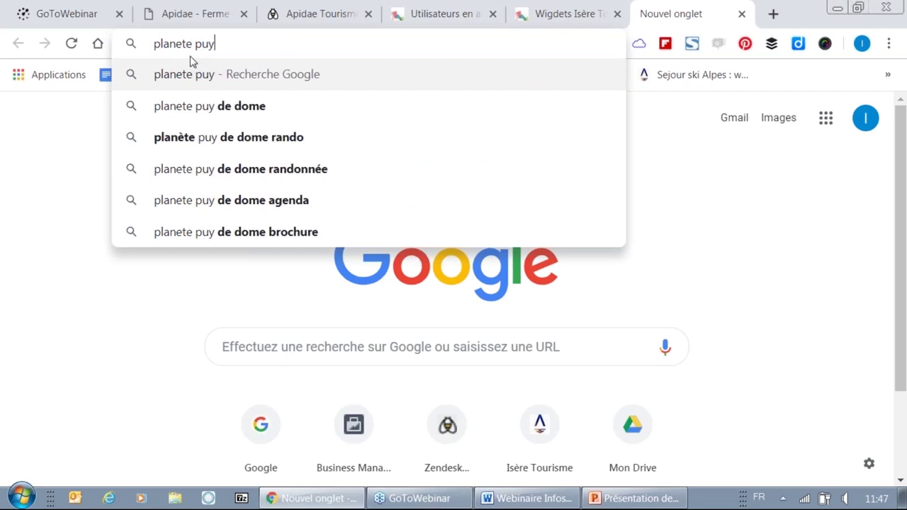
click(199, 106)
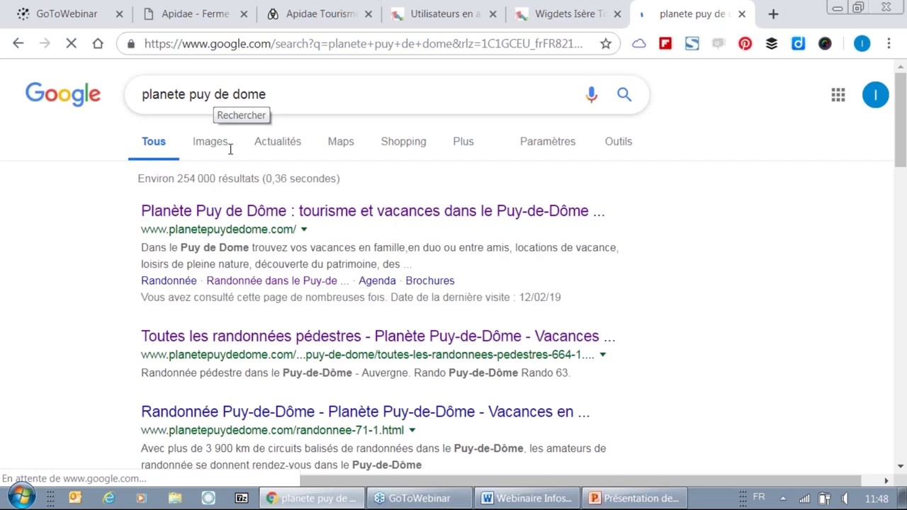
click(245, 211)
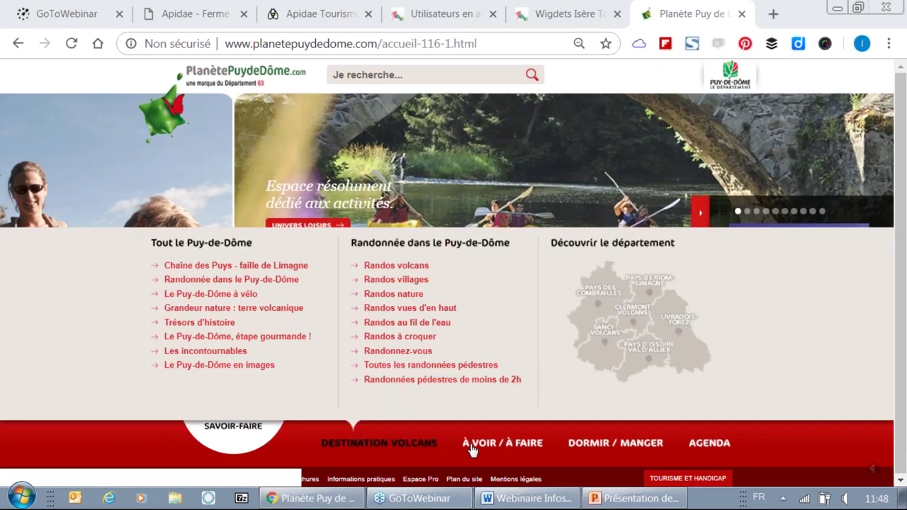
Open Randonnées pédestres and browse the Randos volcans hiking page
mouse_move(477, 448)
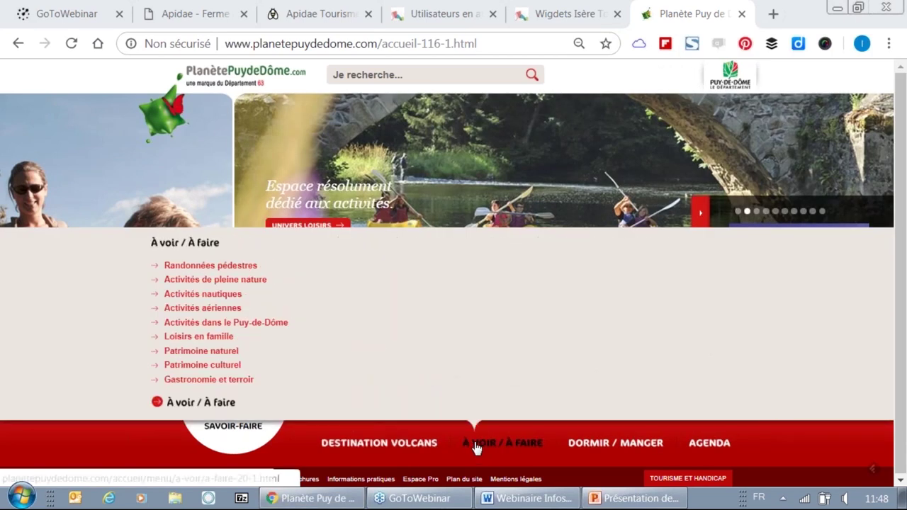
click(217, 271)
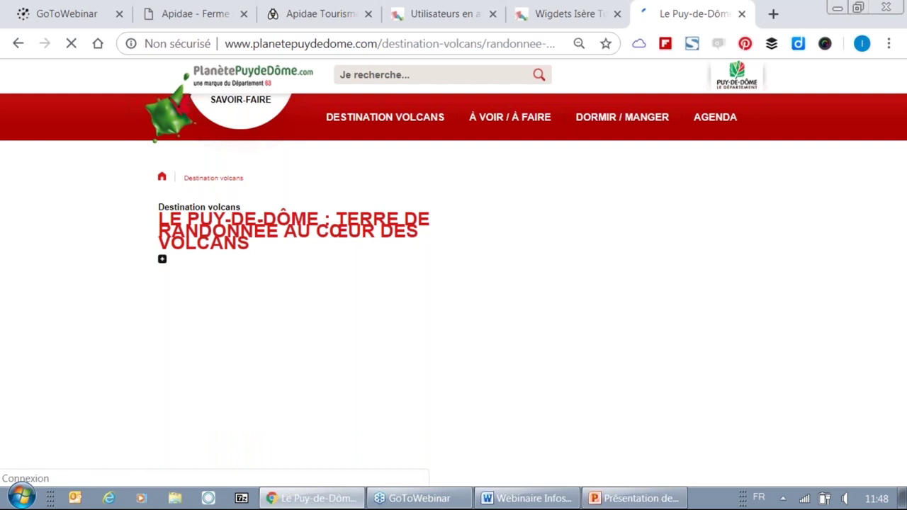
scroll(569, 367, down, 5)
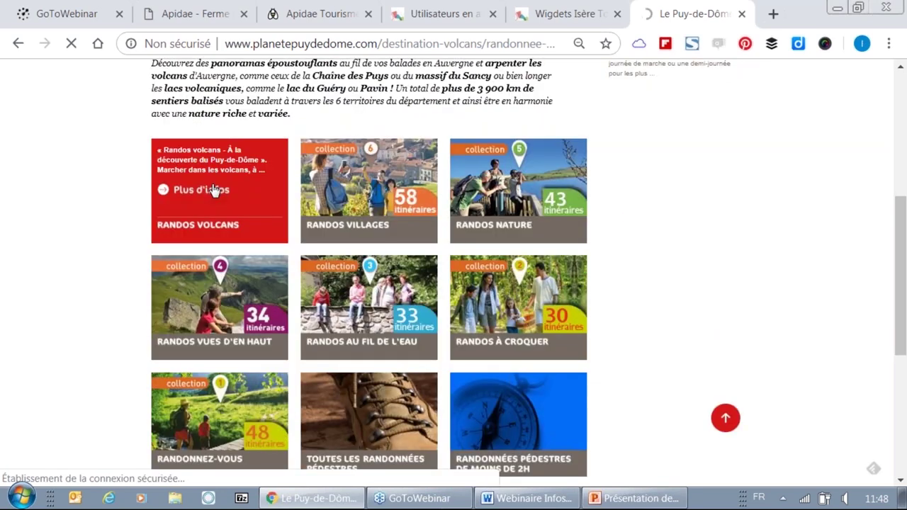
click(214, 190)
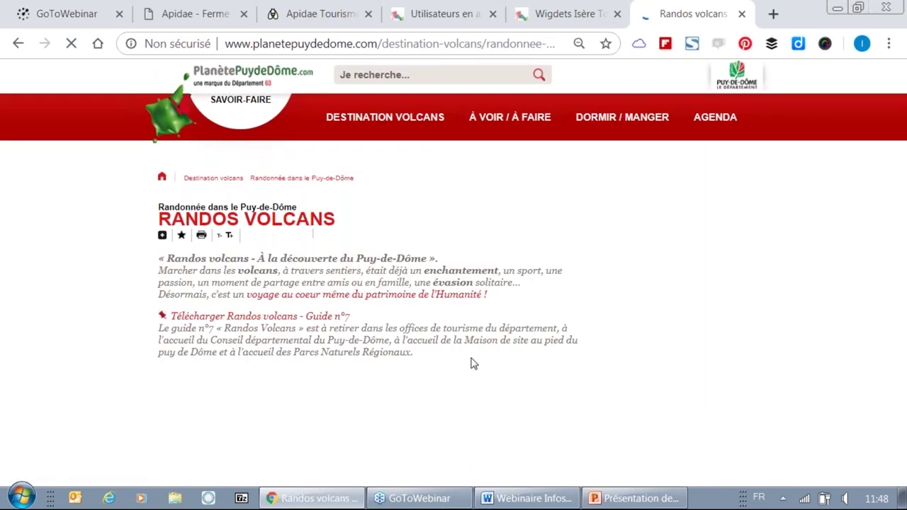
scroll(474, 364, down, 3)
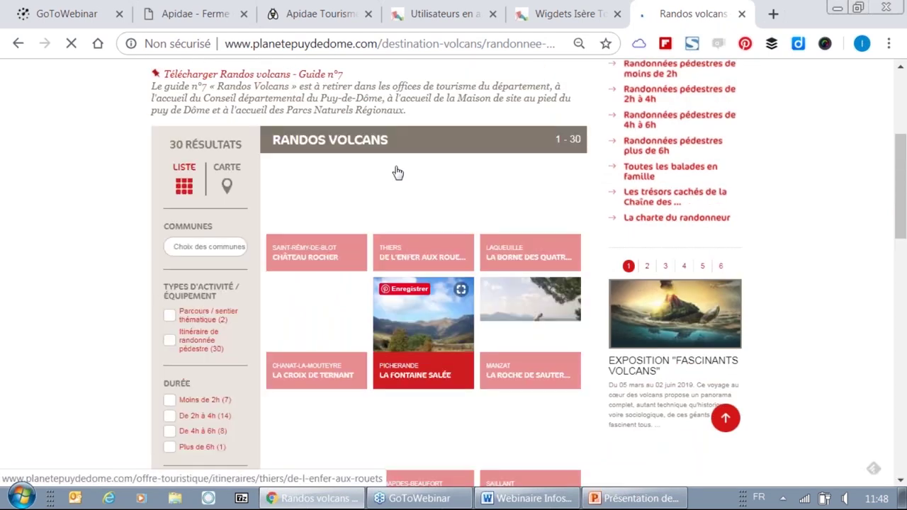
scroll(413, 348, down, 3)
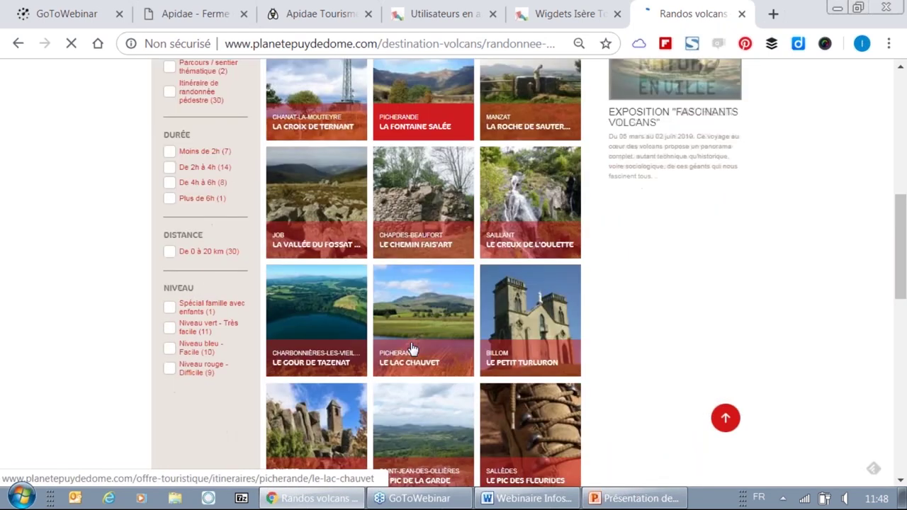
scroll(413, 348, up, 7)
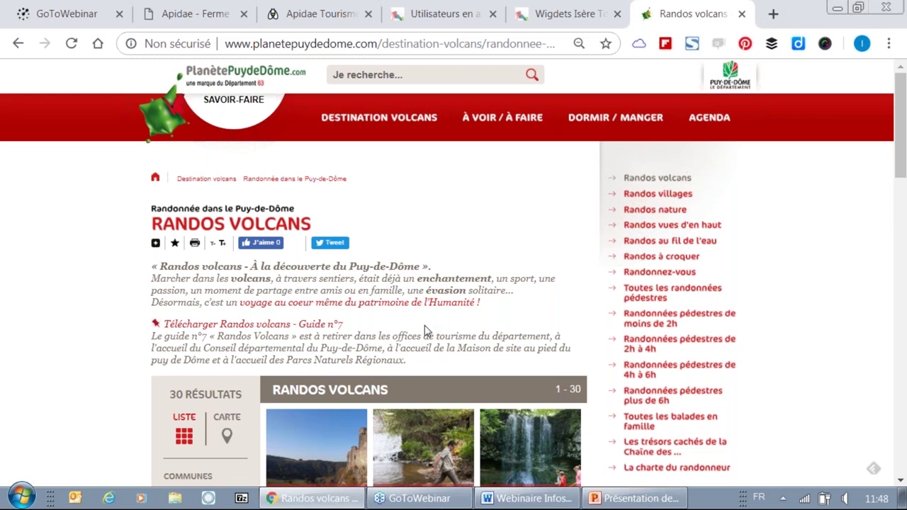
scroll(433, 333, down, 3)
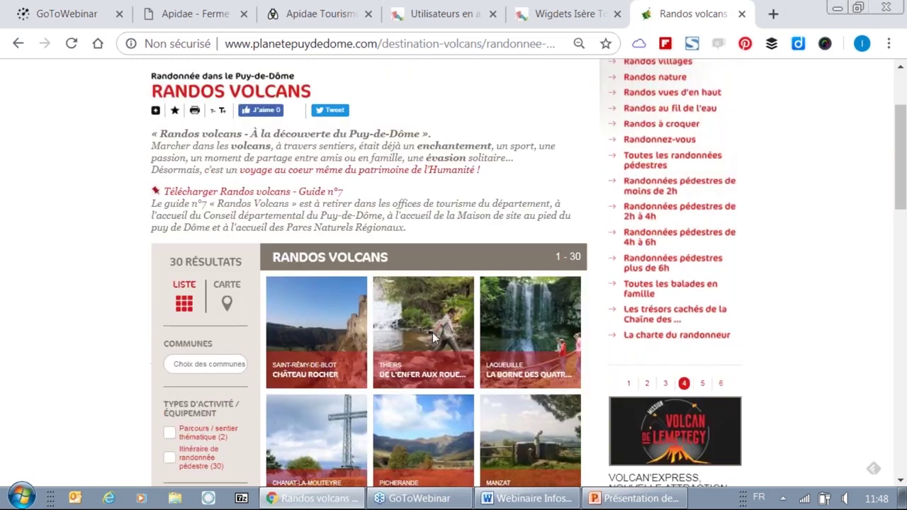
scroll(567, 379, down, 3)
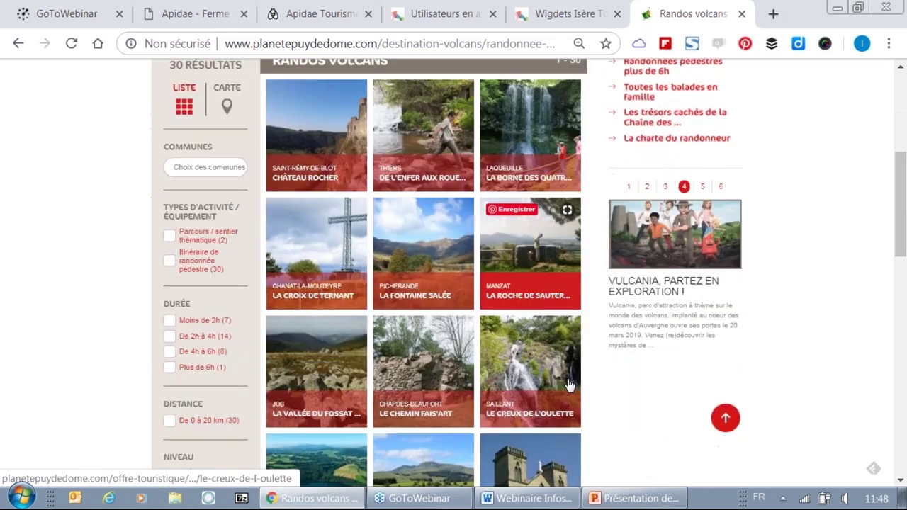
scroll(556, 391, up, 3)
scroll(556, 392, up, 1)
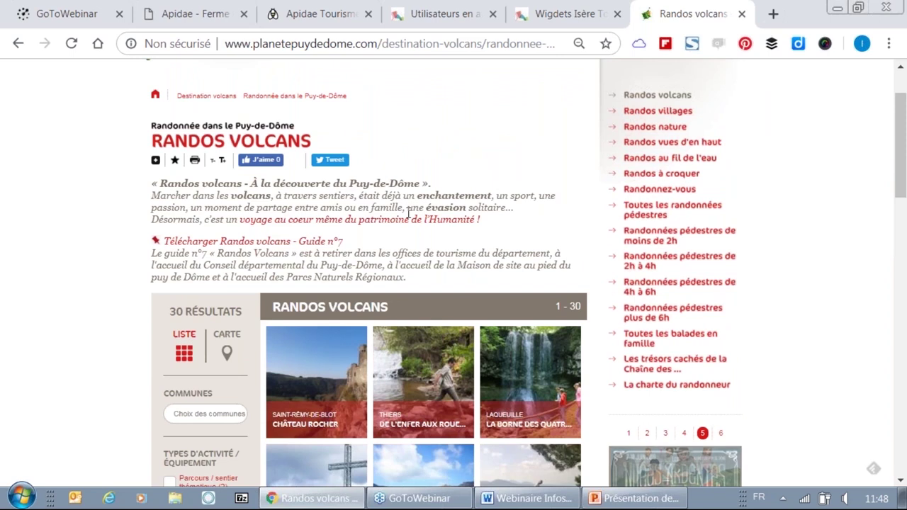
scroll(408, 212, down, 3)
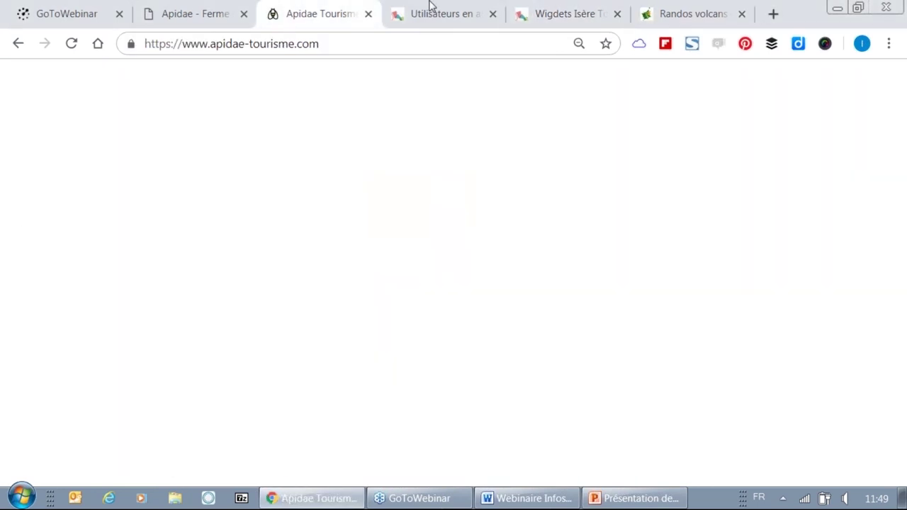
Open the Hébergements Vienne model for editing from the widget models list
click(430, 5)
click(168, 5)
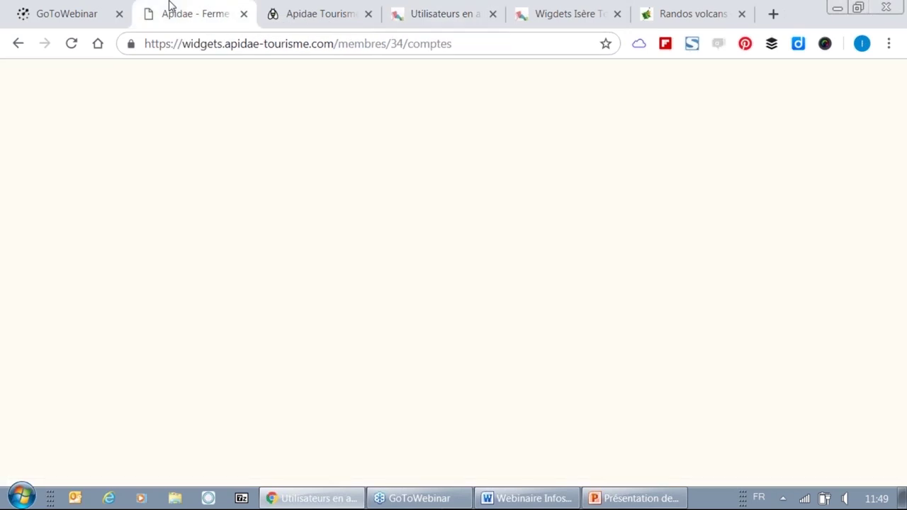
click(607, 90)
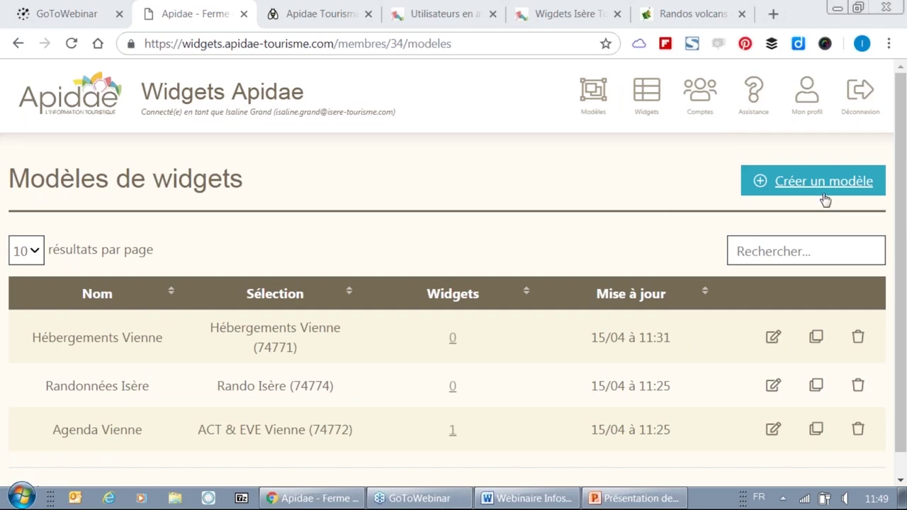
click(772, 339)
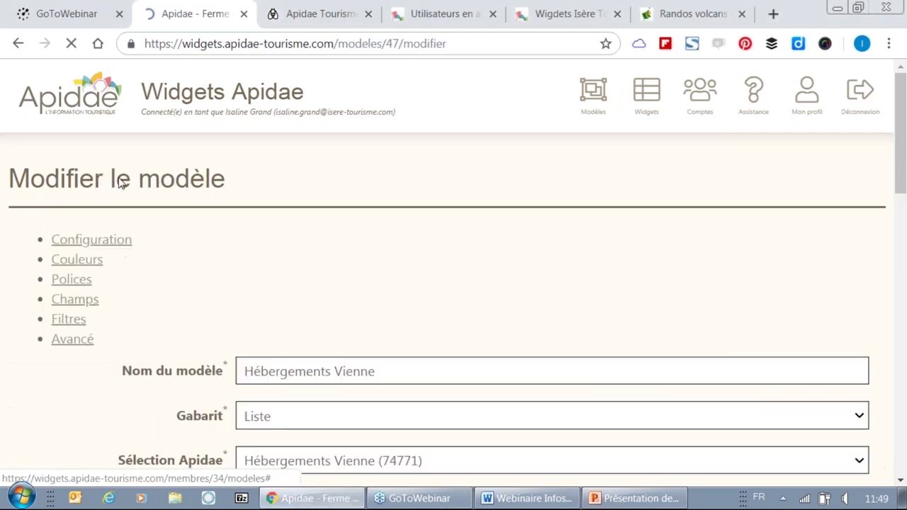
scroll(312, 283, down, 3)
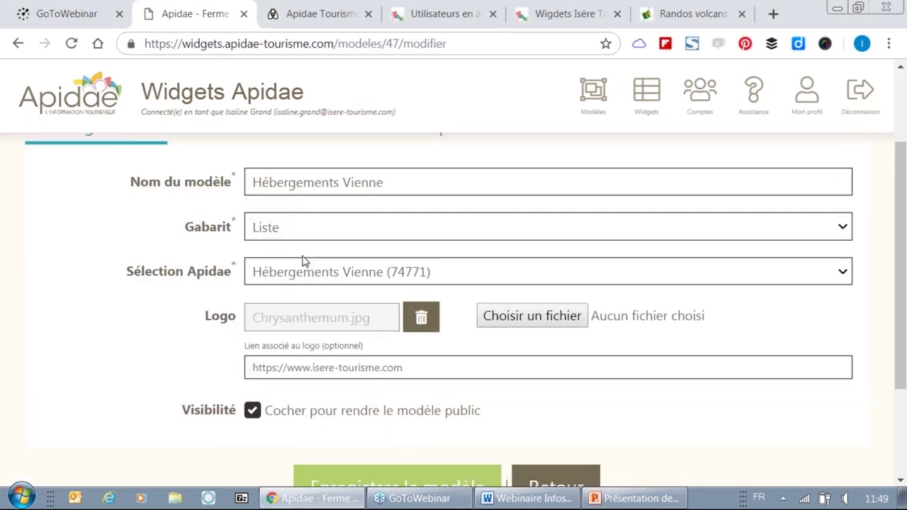
scroll(305, 262, up, 3)
Set the model's Police secondaire to Héritée
click(320, 259)
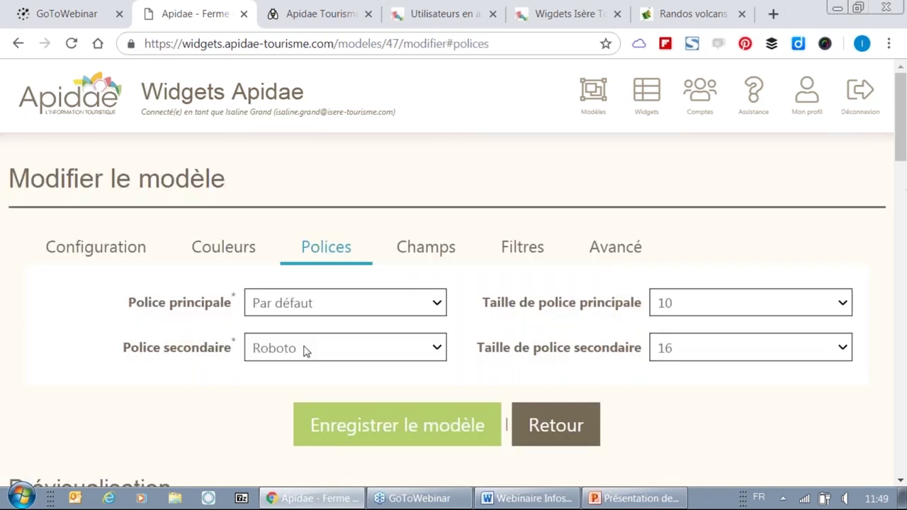
click(307, 348)
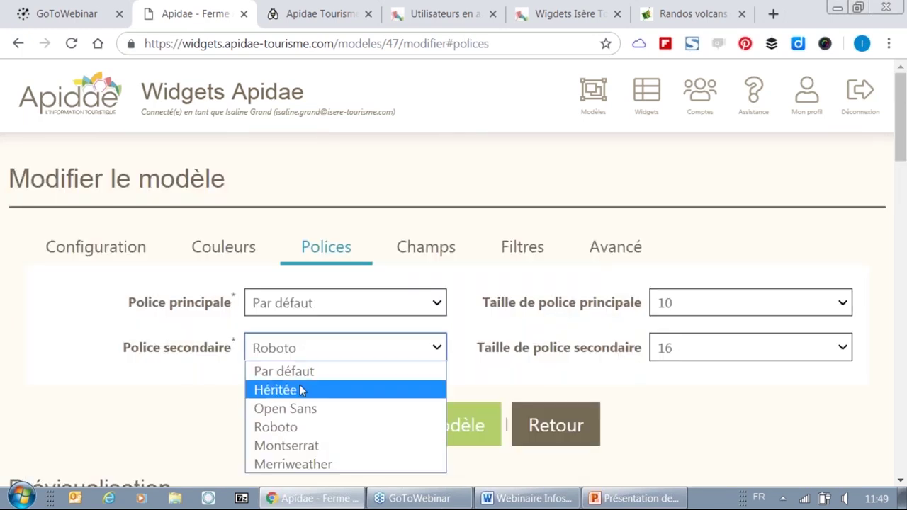
click(302, 390)
scroll(168, 297, down, 1)
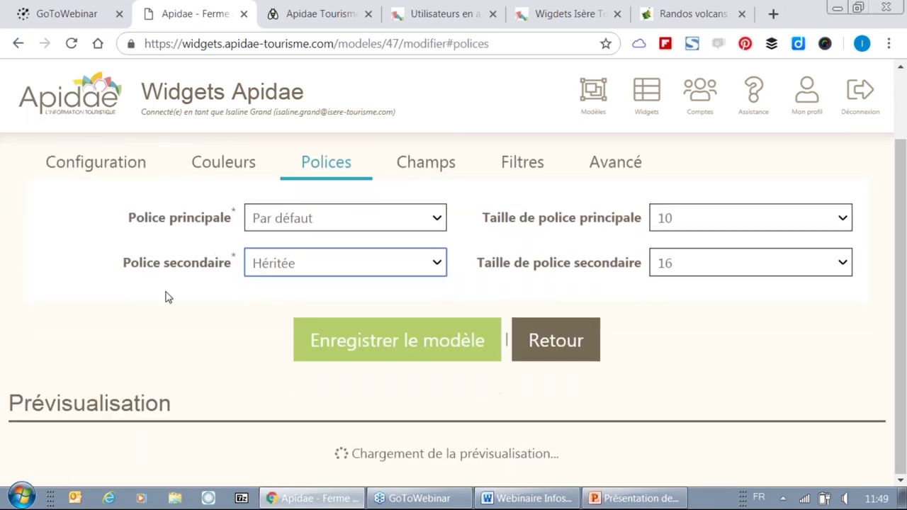
scroll(168, 297, down, 3)
scroll(283, 234, up, 3)
Keep Police principale on Par défaut, leaving Héritée as the secondary font
click(283, 218)
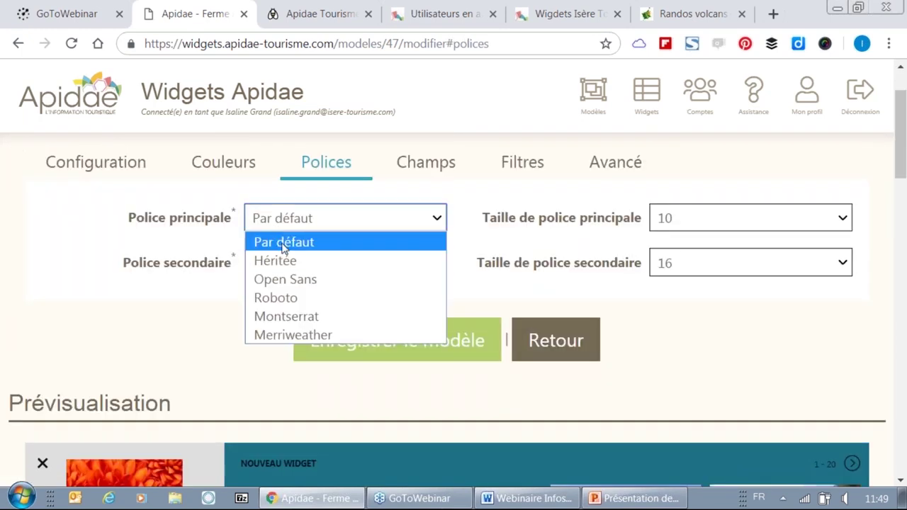
click(284, 242)
scroll(137, 279, down, 2)
scroll(147, 291, down, 1)
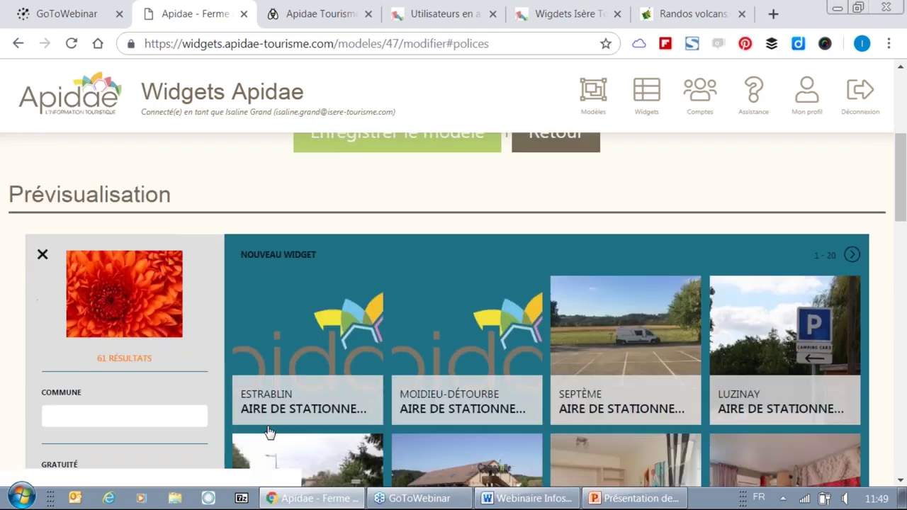
scroll(269, 432, down, 1)
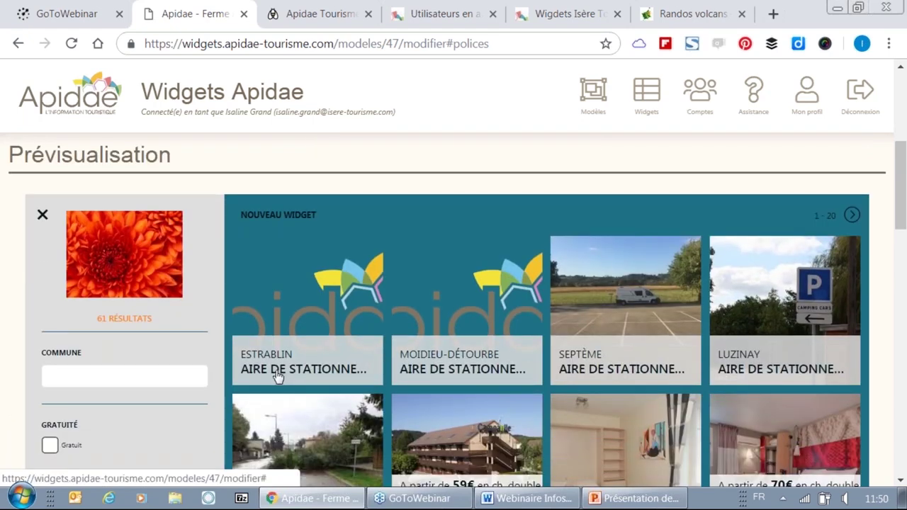
scroll(277, 376, up, 4)
click(324, 264)
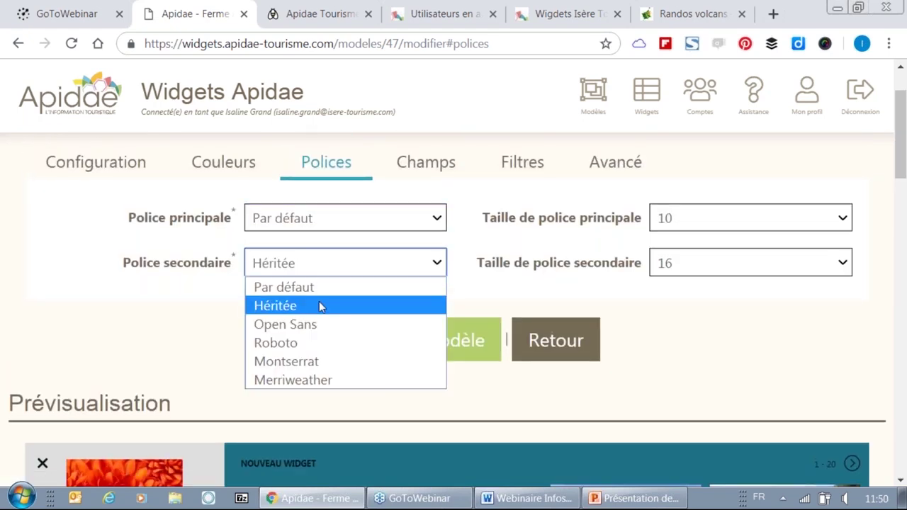
click(747, 301)
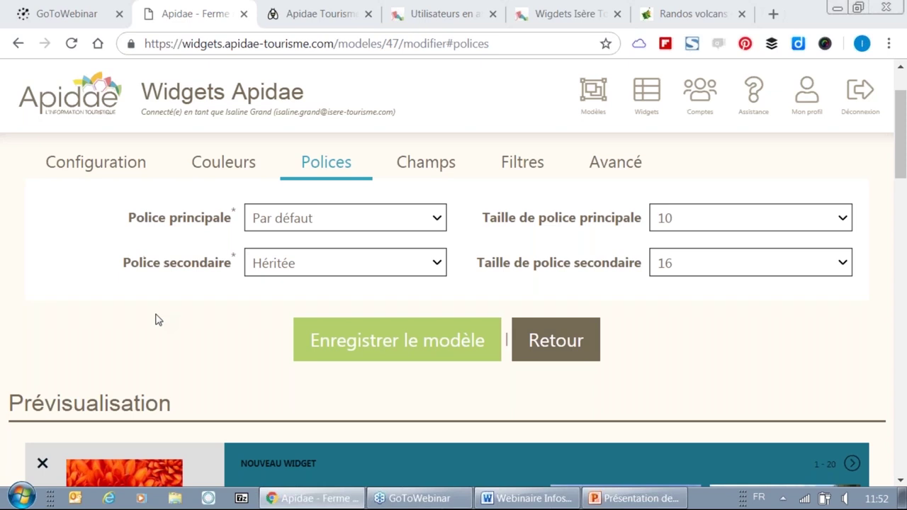
Follow the Prévisualisation flower logo to isere-tourisme.com, then go back to the model editor
scroll(154, 319, down, 3)
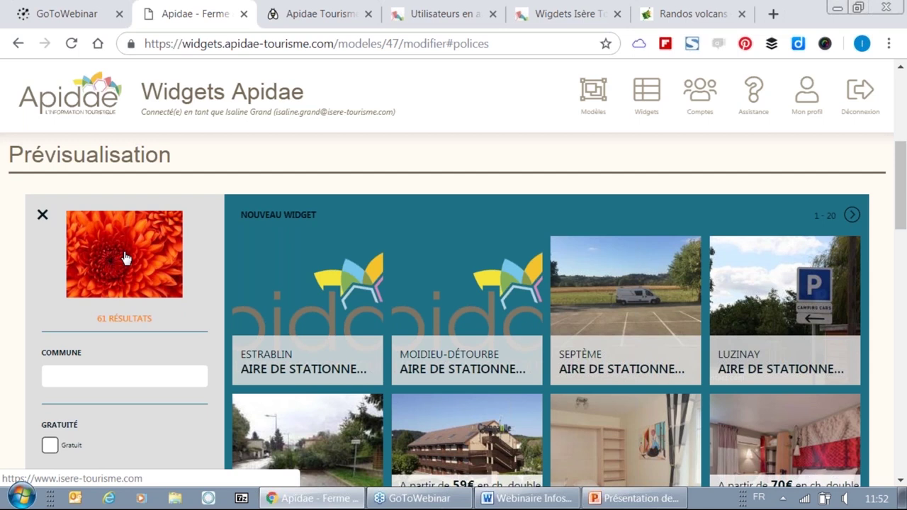
click(125, 258)
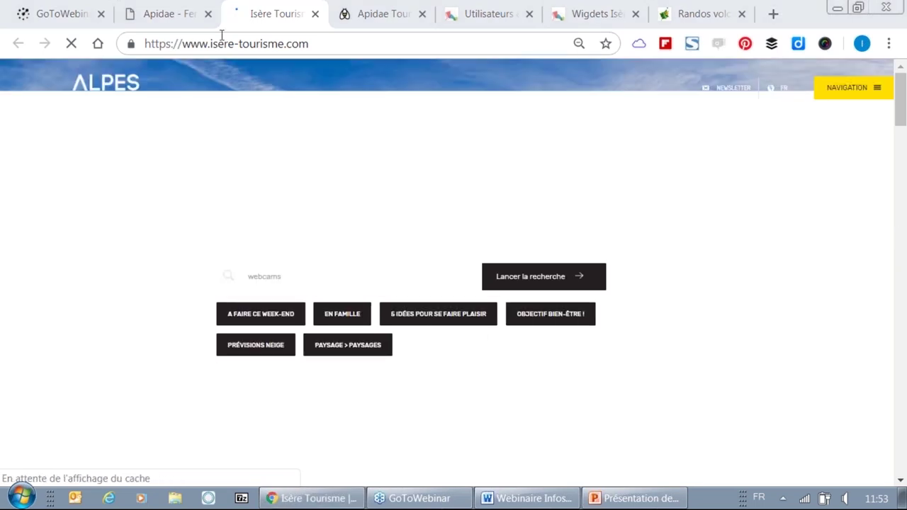
click(177, 6)
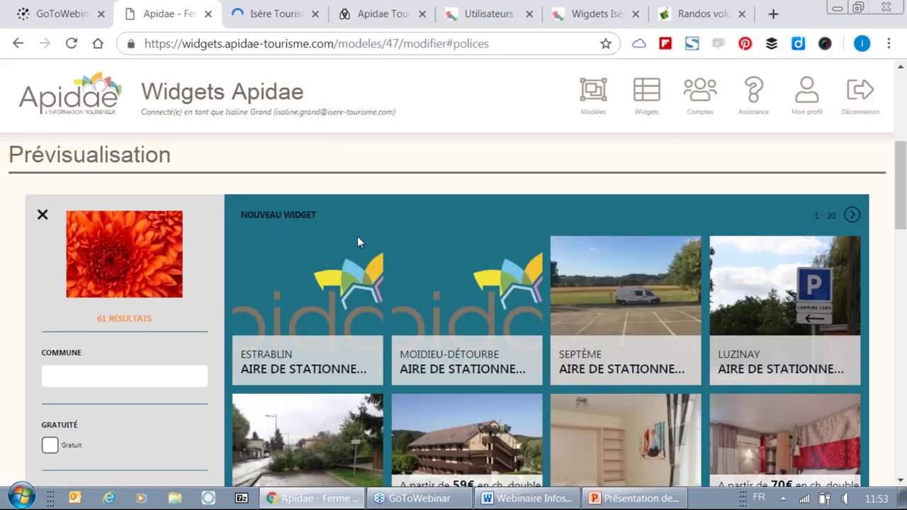
scroll(279, 212, up, 4)
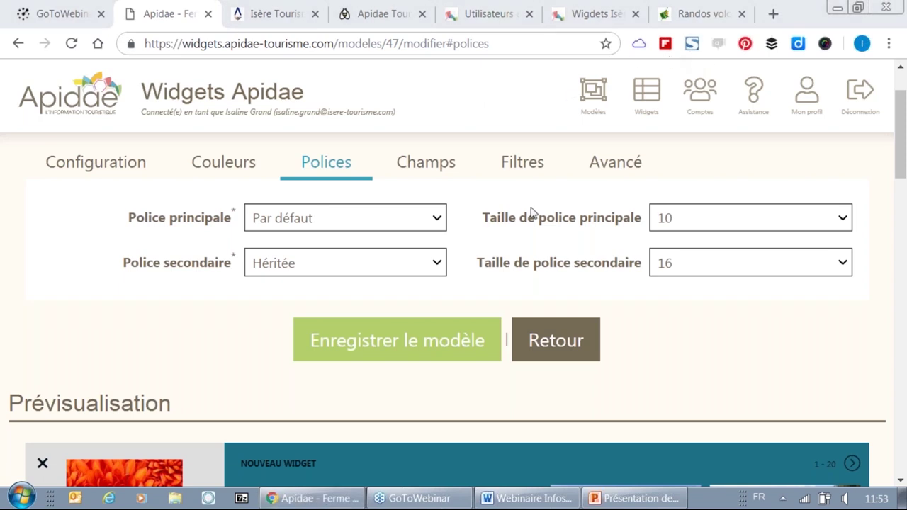
Tick 'Cocher pour rendre le modèle public' in the general settings, then return home
click(99, 167)
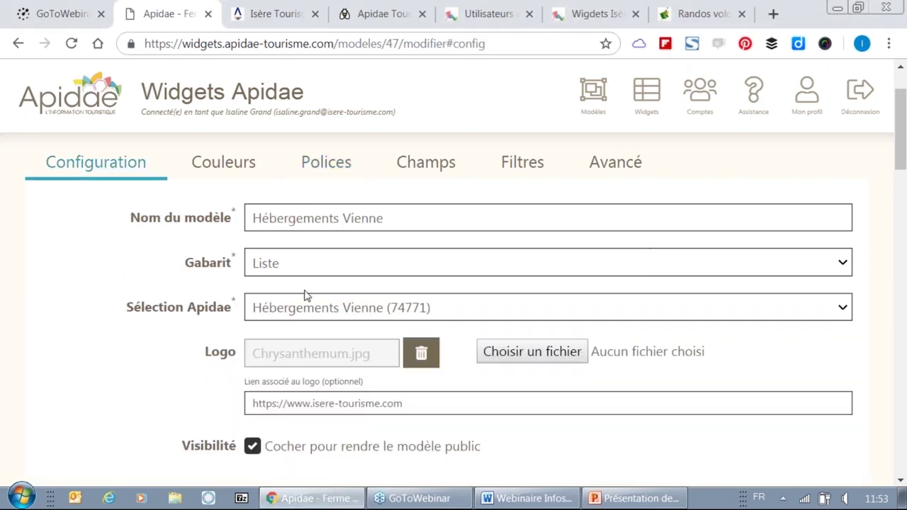
scroll(485, 301, down, 2)
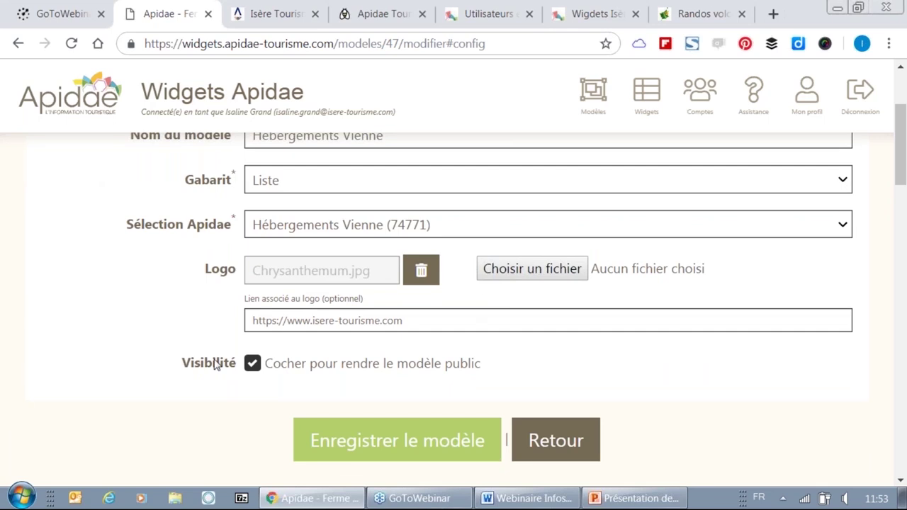
click(252, 368)
click(253, 366)
click(253, 366)
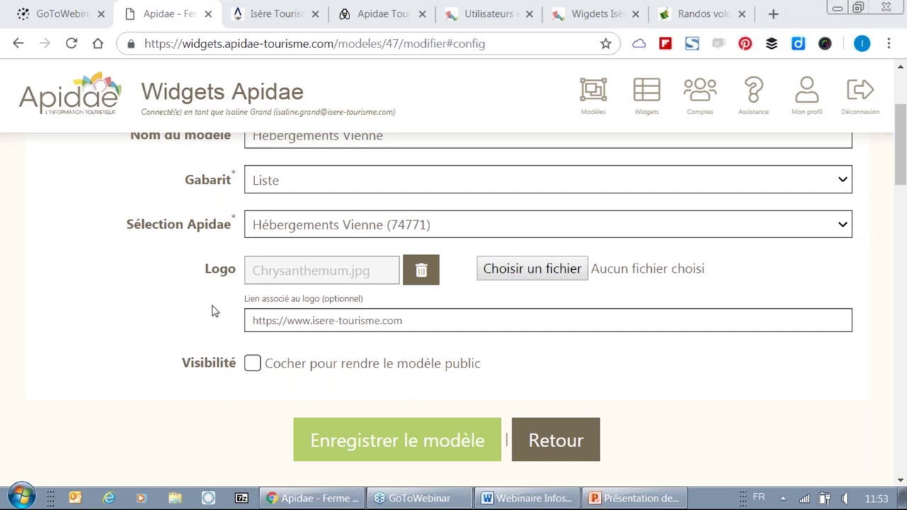
click(253, 363)
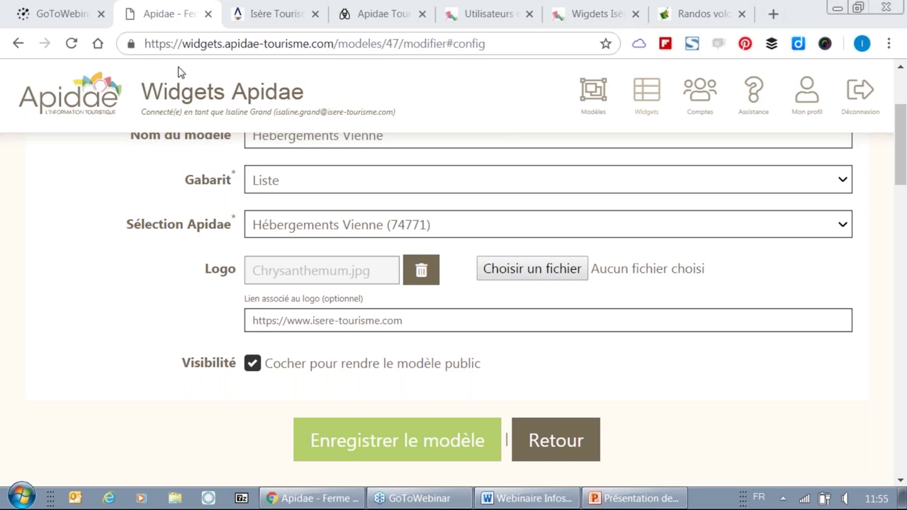
click(45, 115)
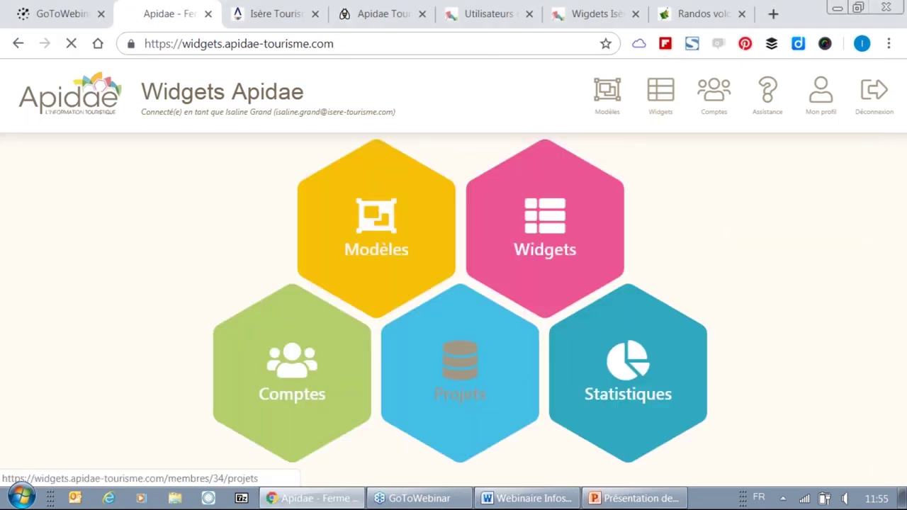
Open Projets Apidae to list the Démonstration widgets (3716) project
click(484, 404)
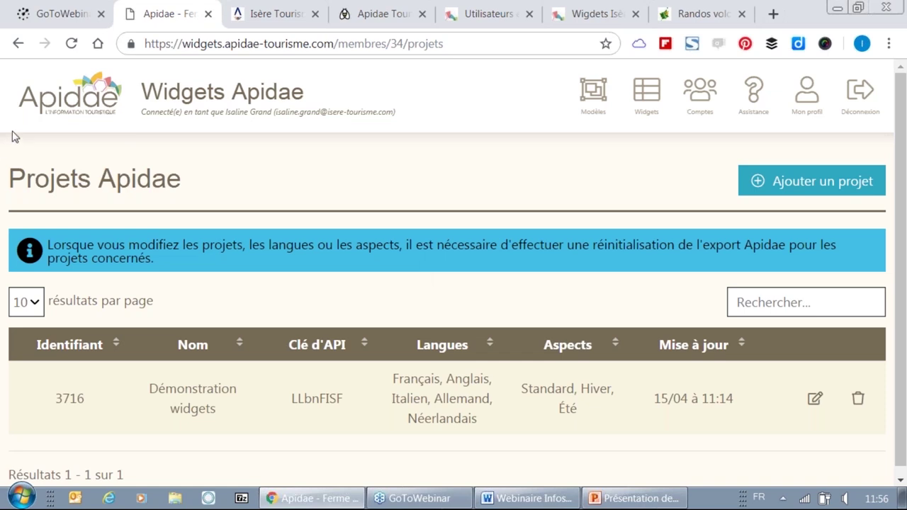
View Wigdets Isère Tourisme's Opérations exceptionnelles and close the Demander un calcul ponctuel dialog unsubmitted
click(594, 7)
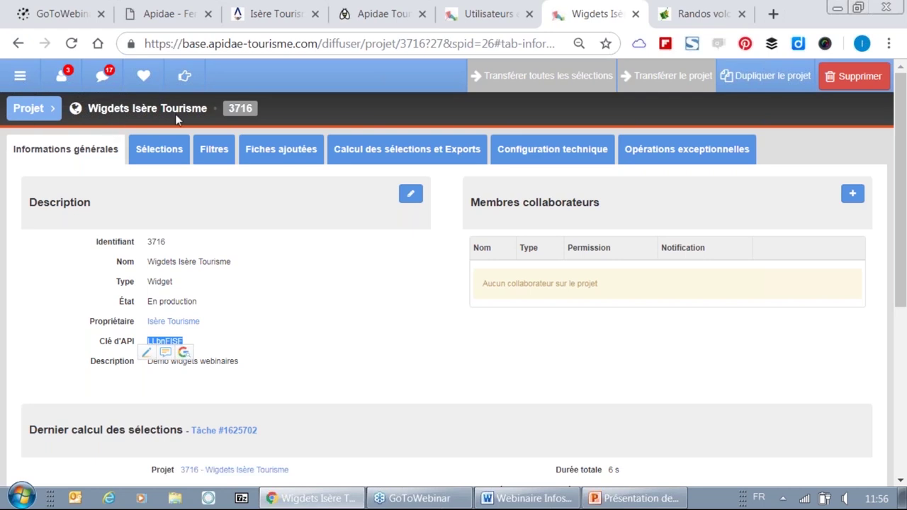
click(744, 162)
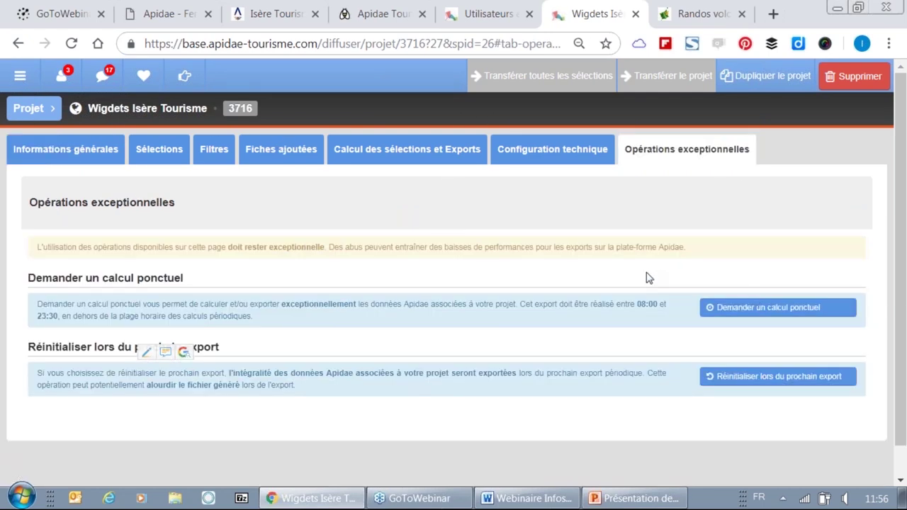
click(715, 308)
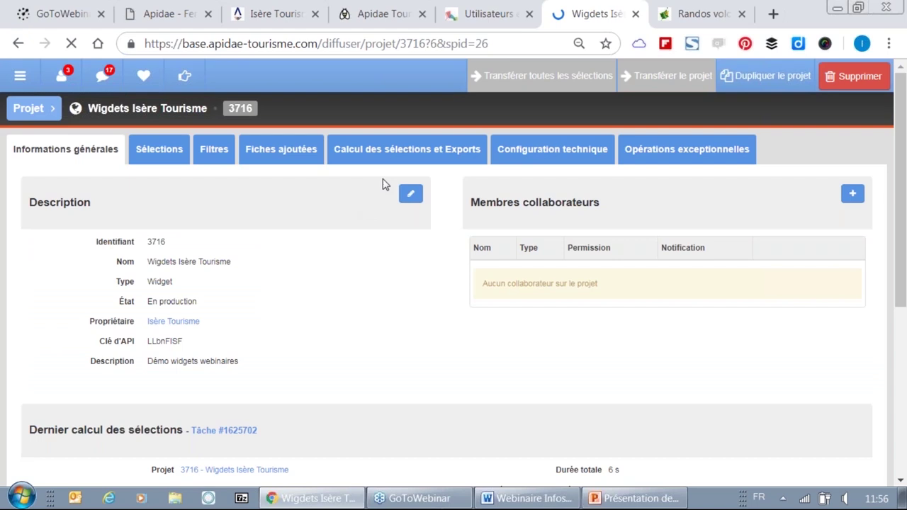
click(691, 153)
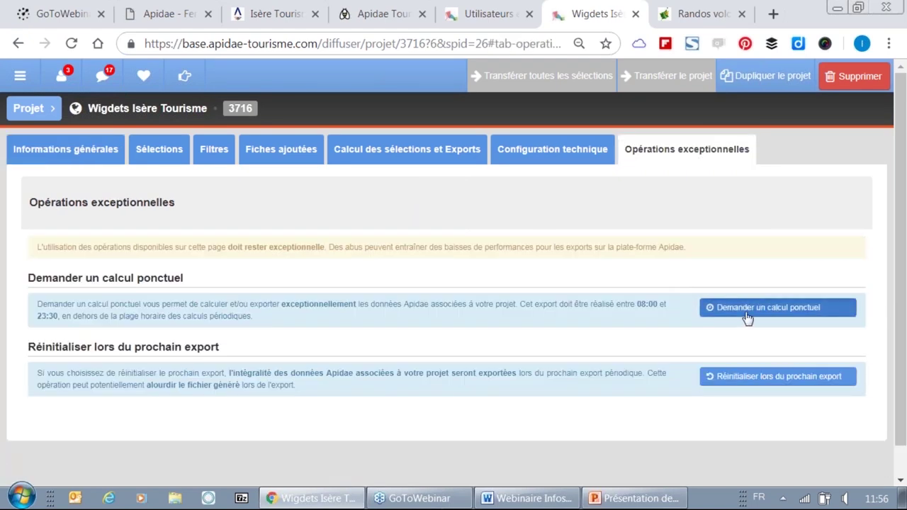
click(745, 318)
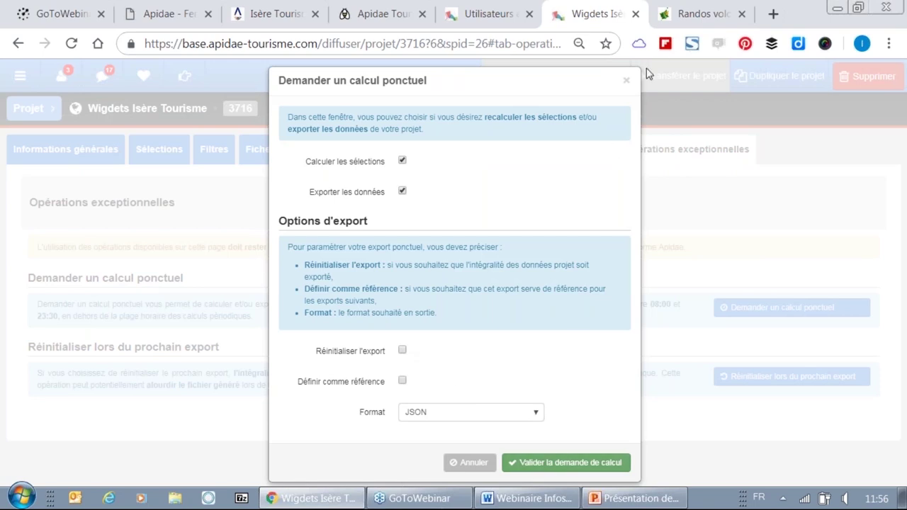
click(627, 82)
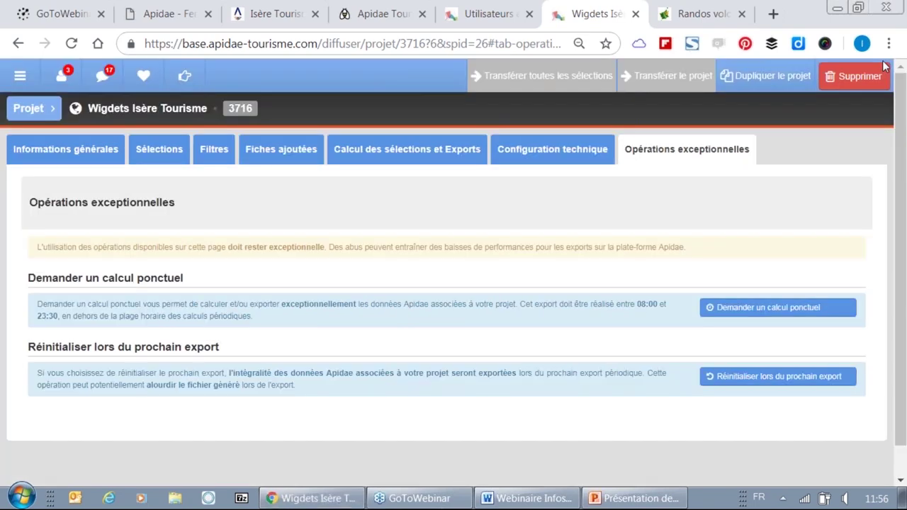